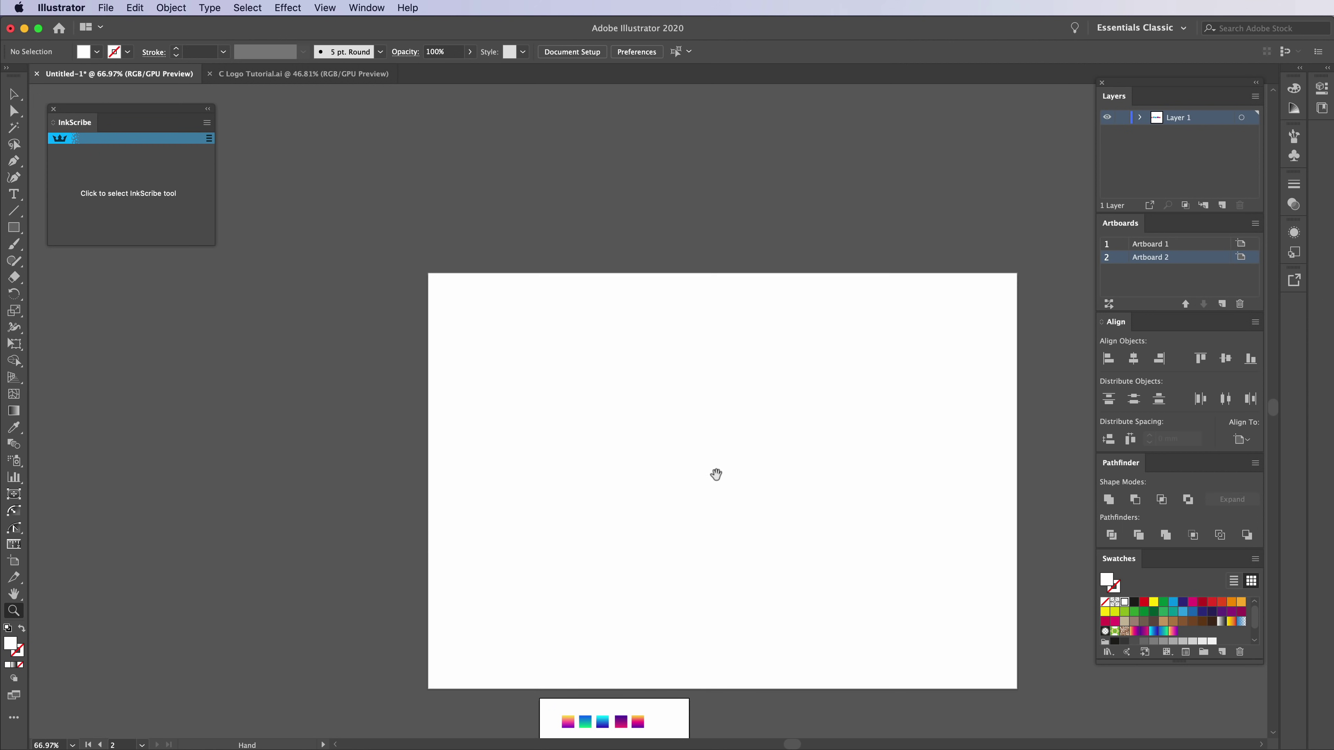
- Place a capital letter C as point text on the large artboard and enlarge it to about 90 pt
{"action": "key", "text": "t"}
{"action": "left_click", "coordinate": [707, 462]}
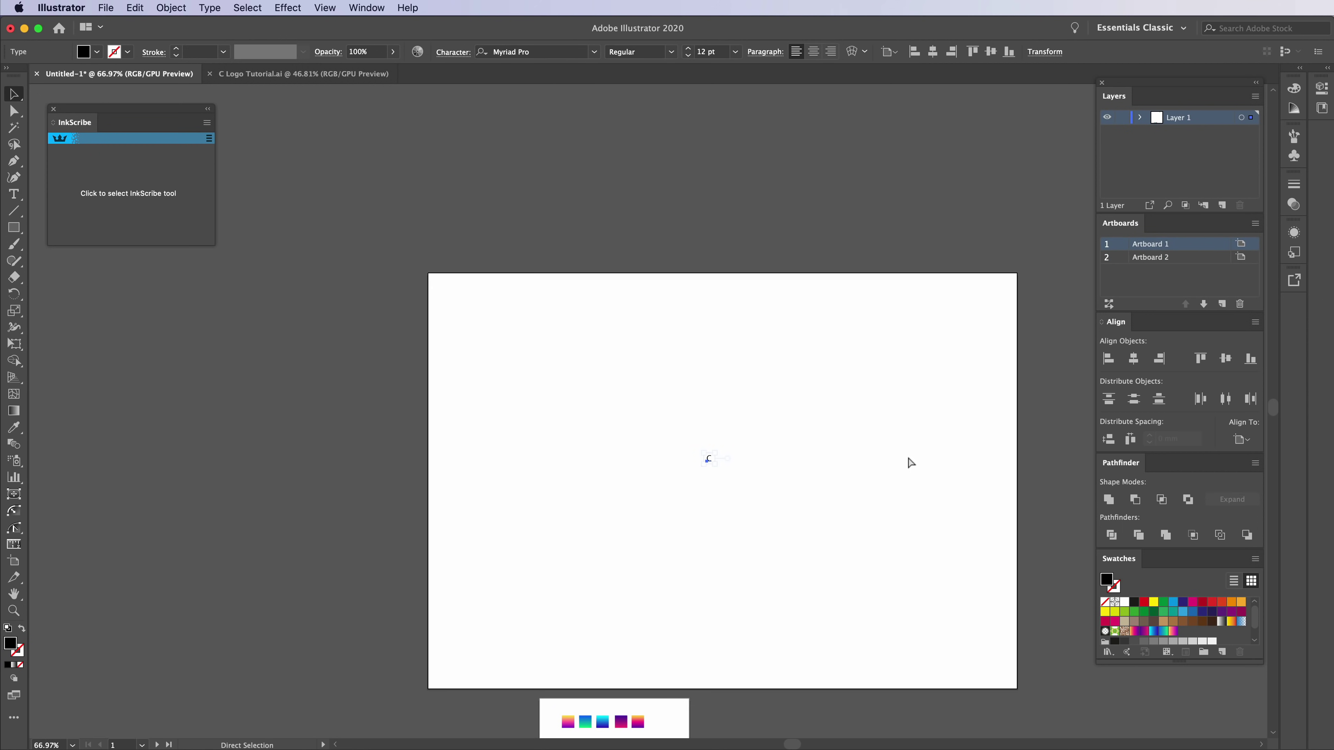
{"action": "left_click_drag", "start_coordinate": [715, 464], "coordinate": [829, 539]}
{"action": "key", "text": "z"}
{"action": "left_click_drag", "start_coordinate": [738, 492], "coordinate": [876, 505]}
{"action": "left_click_drag", "start_coordinate": [876, 505], "coordinate": [764, 505]}
{"action": "left_click_drag", "start_coordinate": [751, 497], "coordinate": [700, 479]}
{"action": "key", "text": "v"}
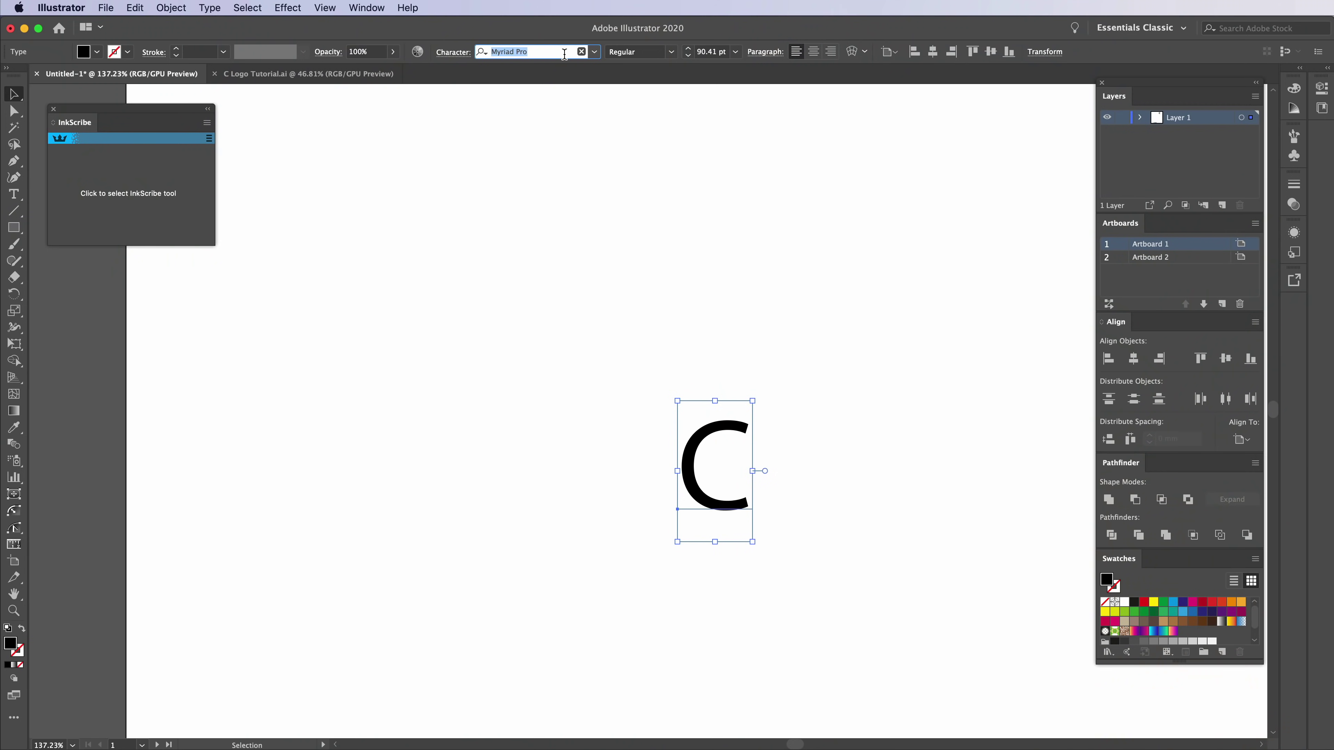
- Set the letter C in Poppins Black and convert it to outlines
{"action": "type", "text": "pop"}
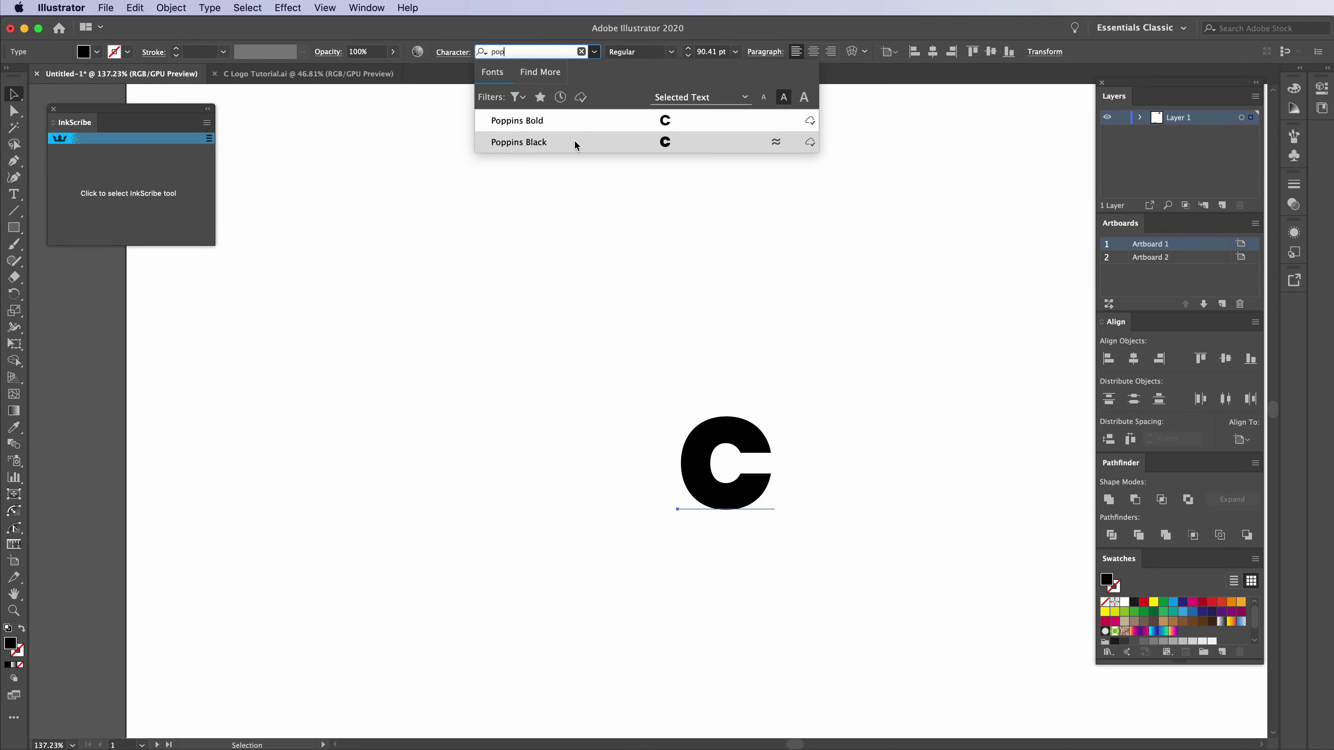
{"action": "left_click", "coordinate": [575, 140]}
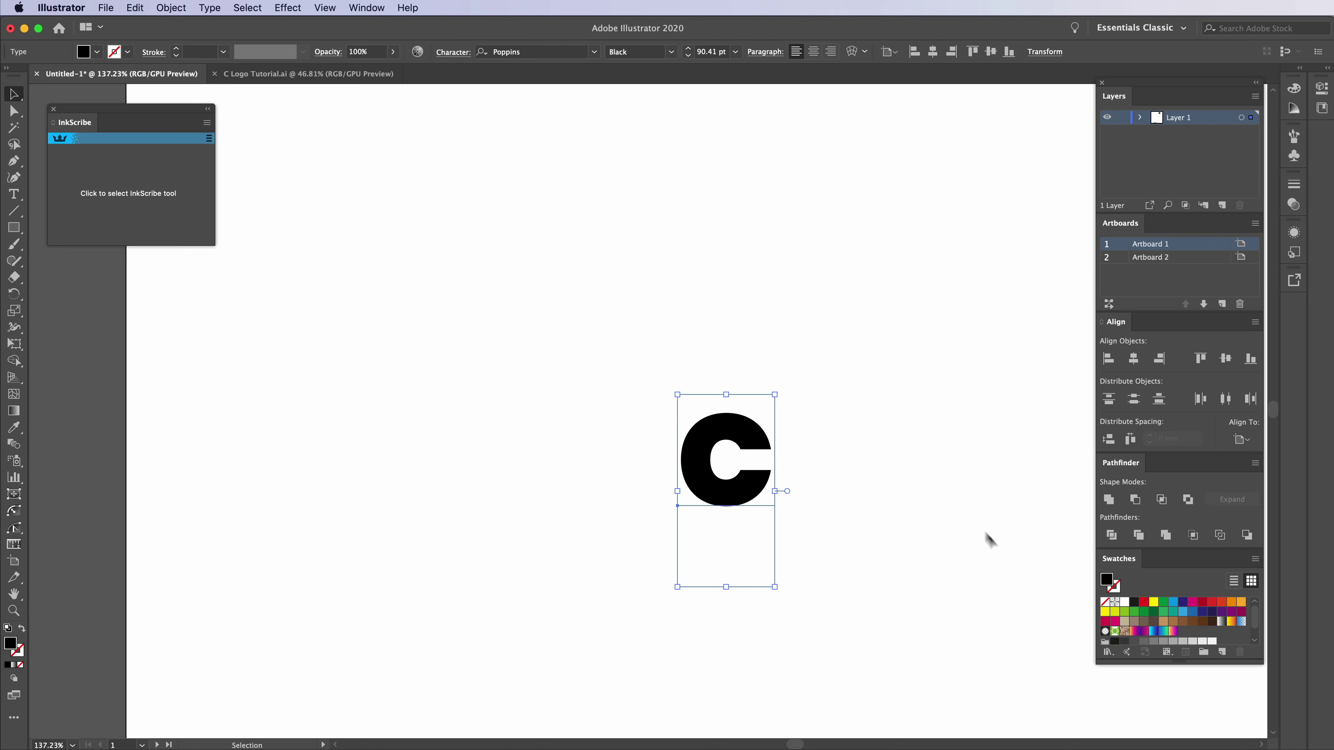
{"action": "right_click", "coordinate": [701, 459]}
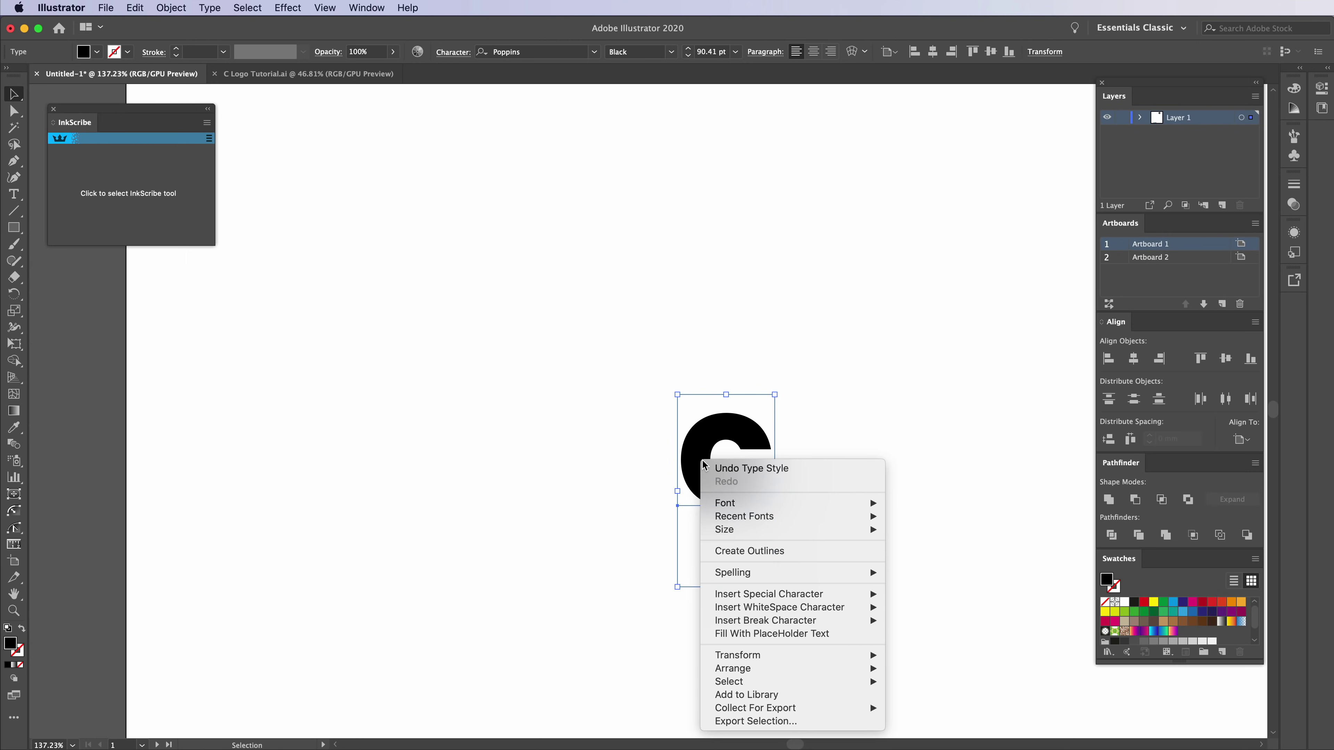
{"action": "left_click", "coordinate": [792, 552]}
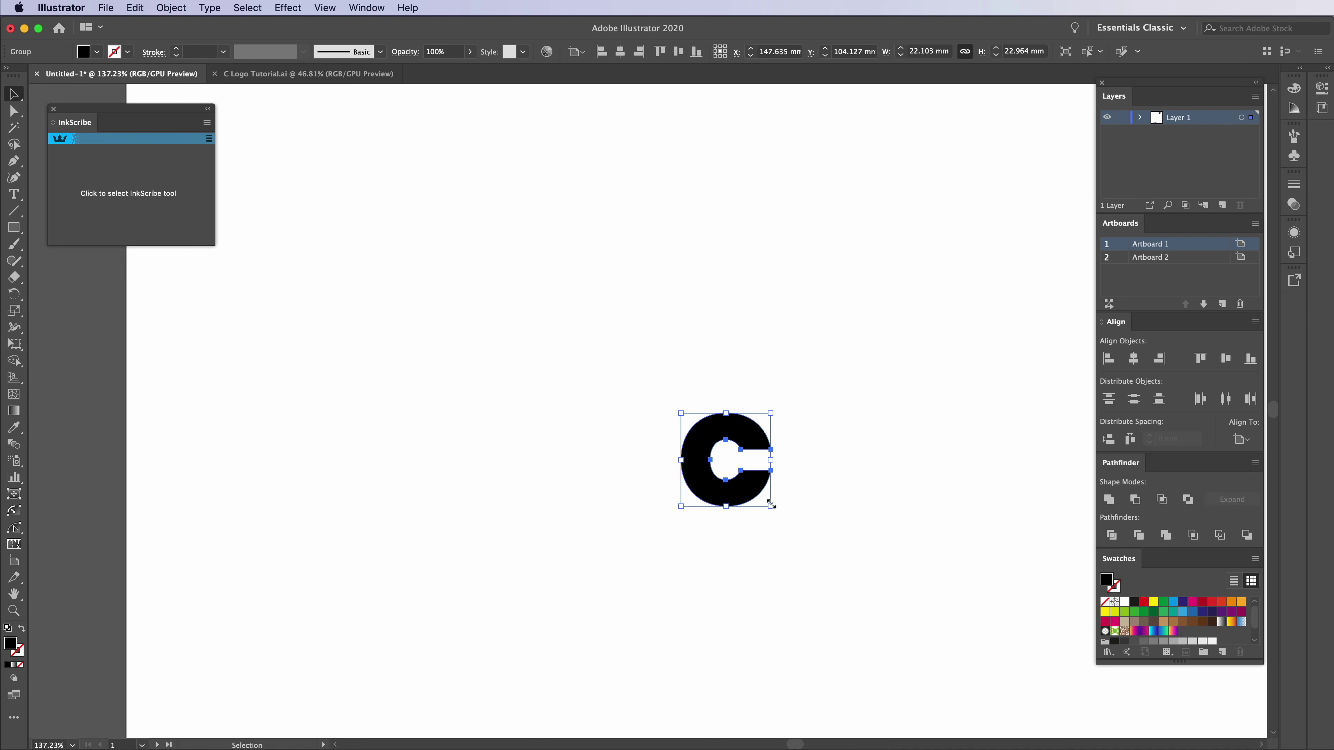
- Scale the outlined C proportionally to about 52 mm wide and 54 mm high
{"action": "left_click_drag", "start_coordinate": [772, 505], "coordinate": [861, 568]}
{"action": "left_click", "coordinate": [913, 570]}
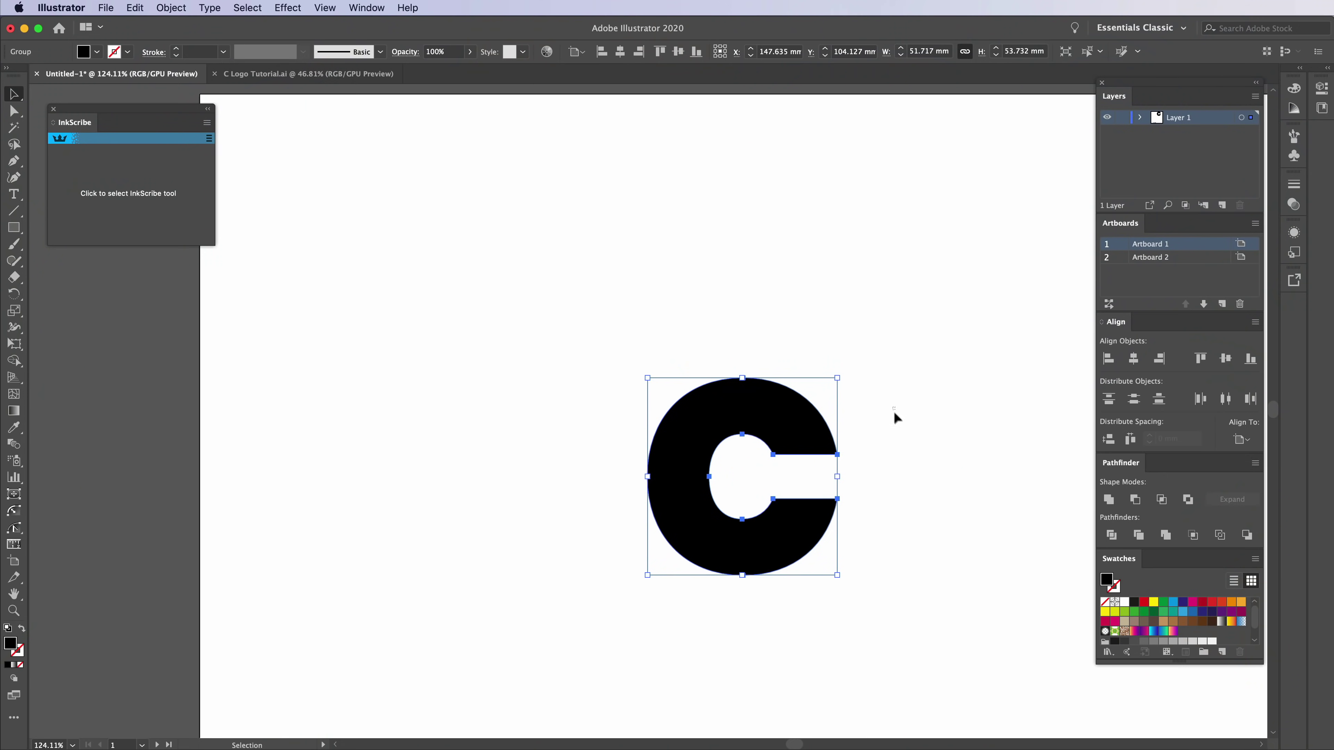
{"action": "left_click", "coordinate": [750, 468]}
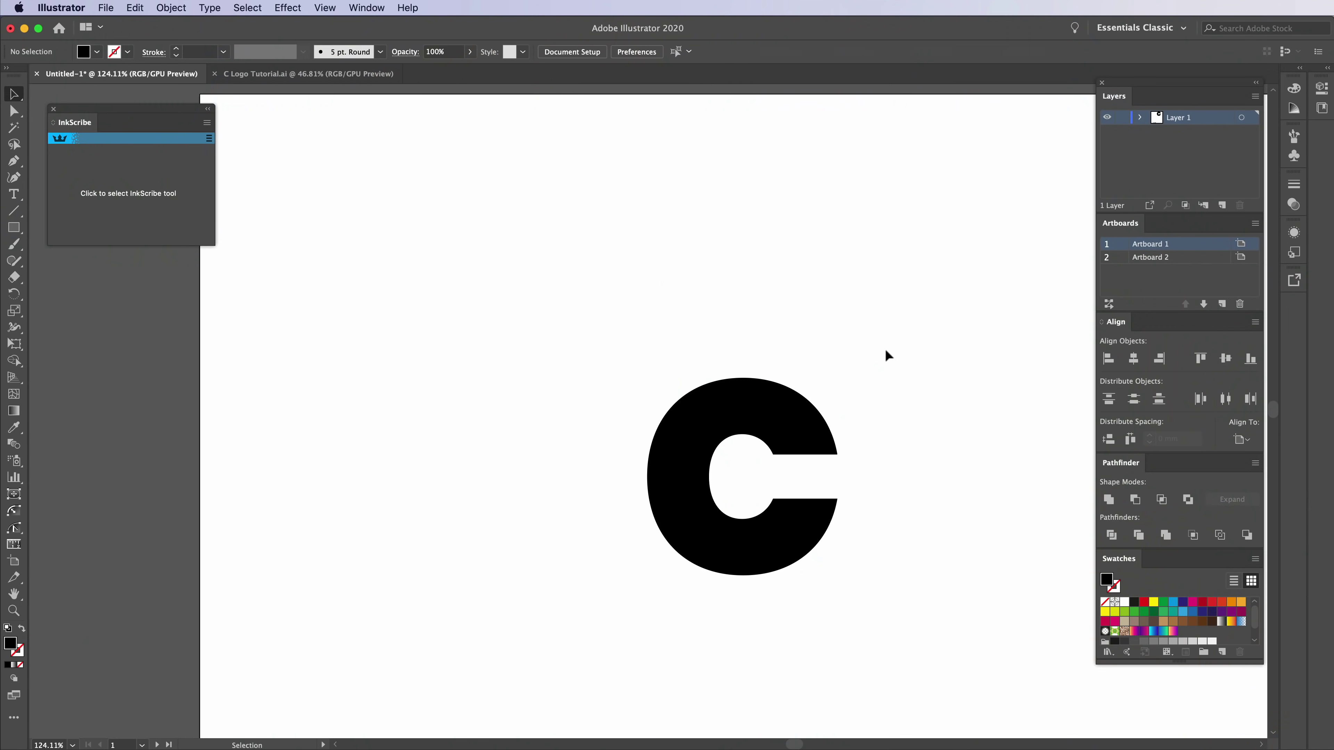
- Swap the C's fill and stroke so it has a 1 pt black outline and no fill
{"action": "left_click_drag", "start_coordinate": [879, 357], "coordinate": [518, 616]}
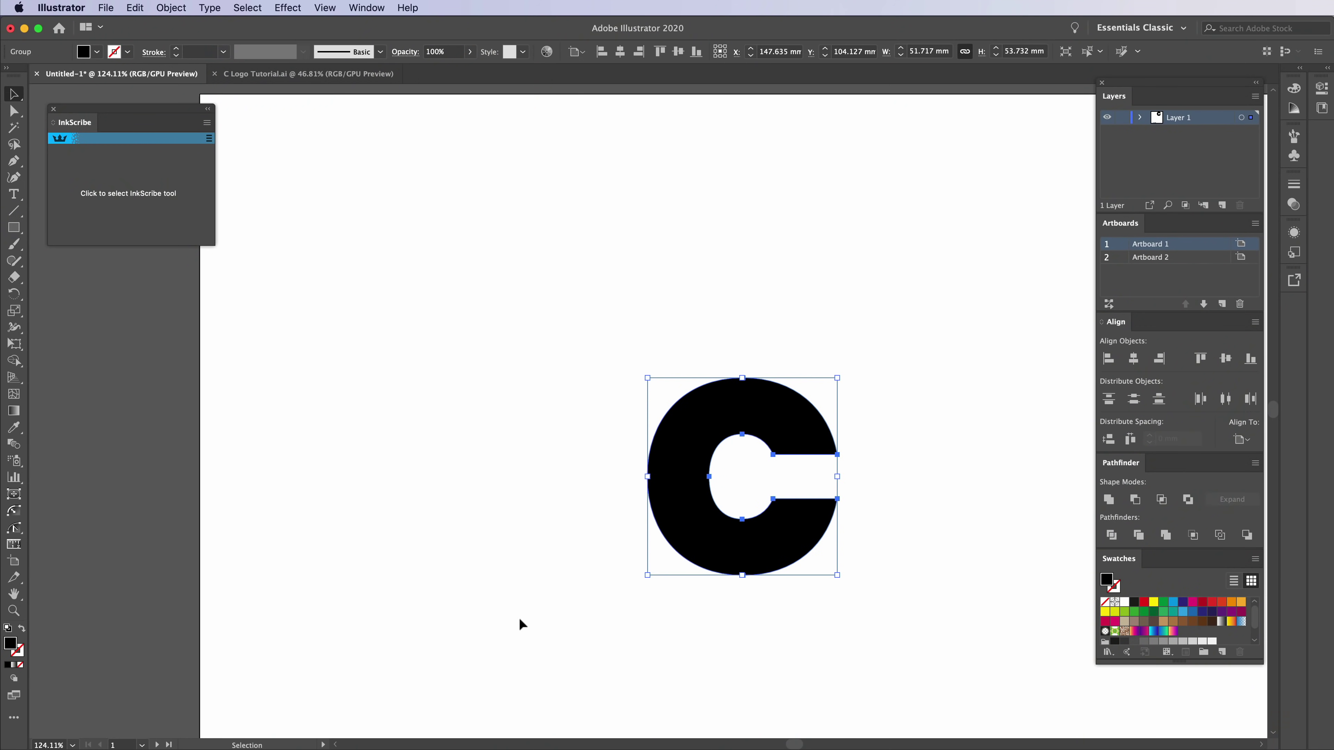
{"action": "key", "text": "shift+x"}
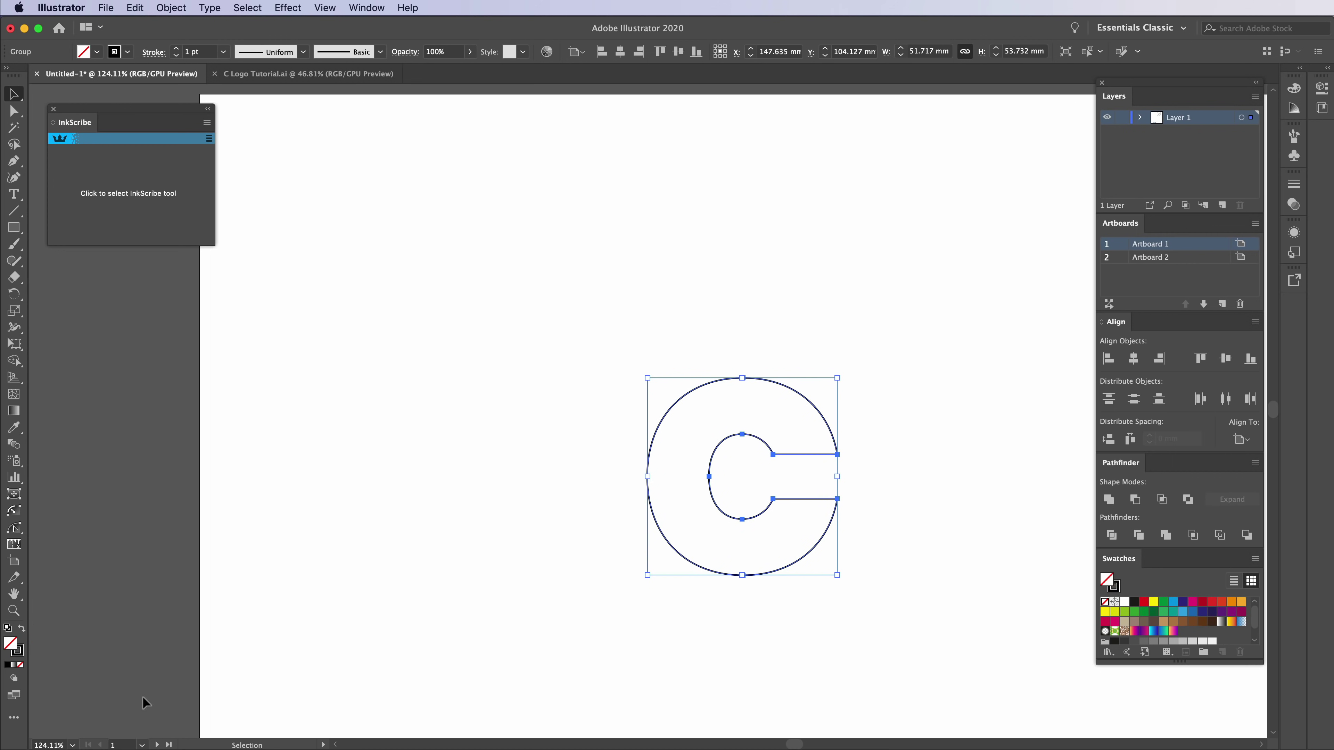
{"action": "left_click", "coordinate": [21, 630]}
{"action": "left_click", "coordinate": [21, 630]}
{"action": "left_click", "coordinate": [21, 630]}
{"action": "left_click", "coordinate": [21, 630]}
- Turn on Smart Guides for drawing with the InkScribe tool
{"action": "left_click", "coordinate": [566, 655]}
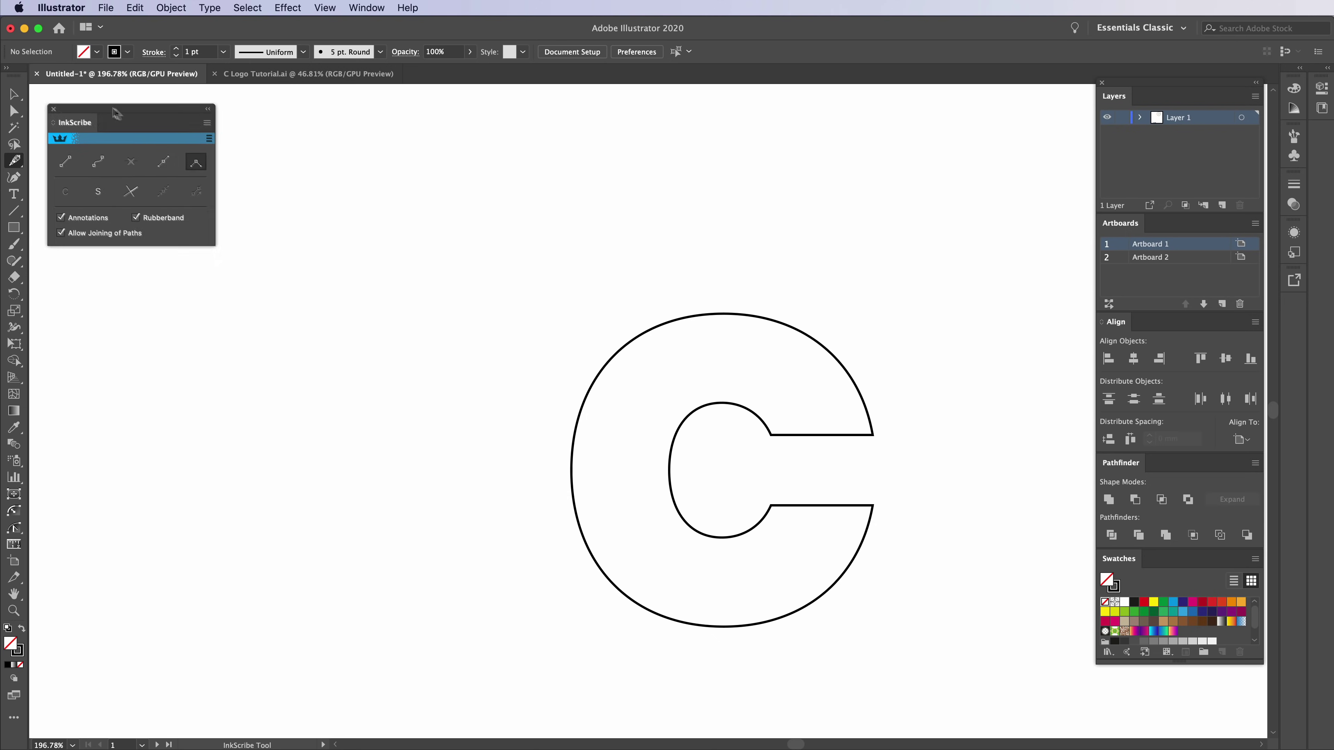
{"action": "left_click_drag", "start_coordinate": [110, 108], "coordinate": [120, 109]}
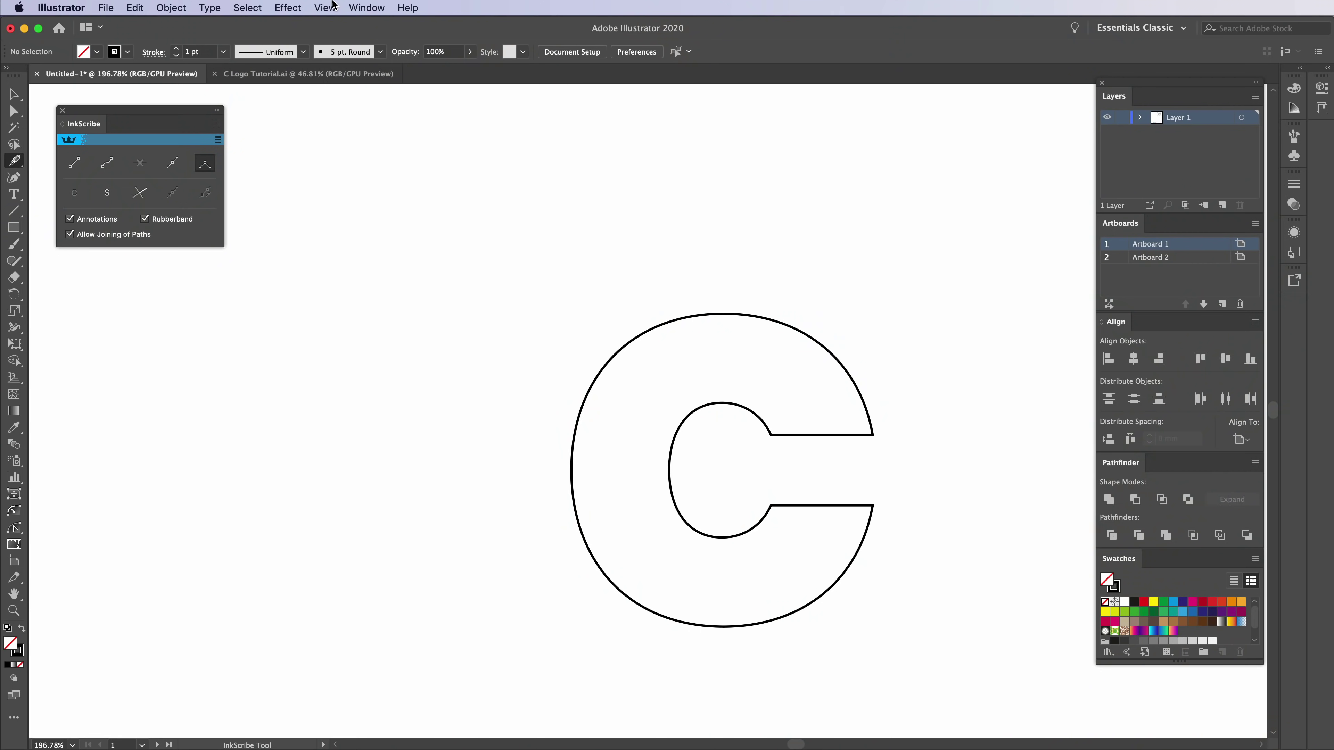
{"action": "left_click", "coordinate": [325, 7]}
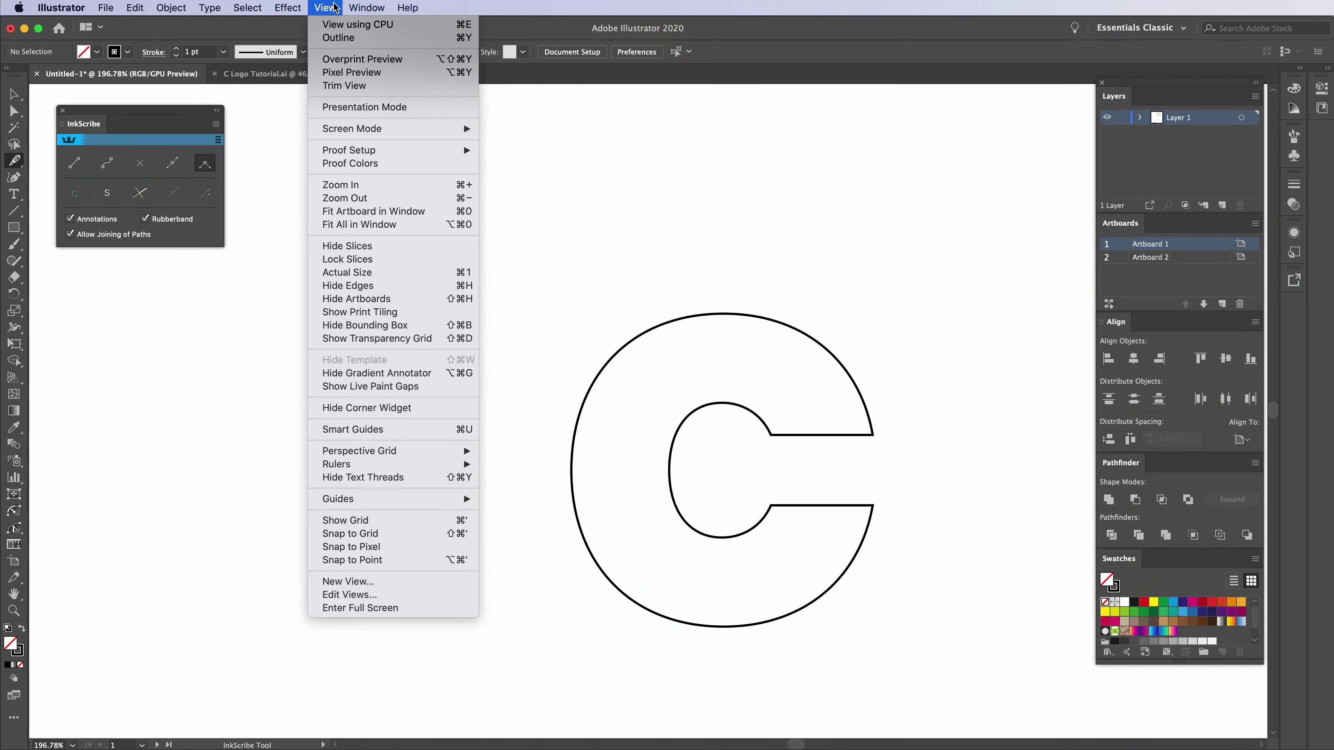
{"action": "left_click", "coordinate": [424, 430]}
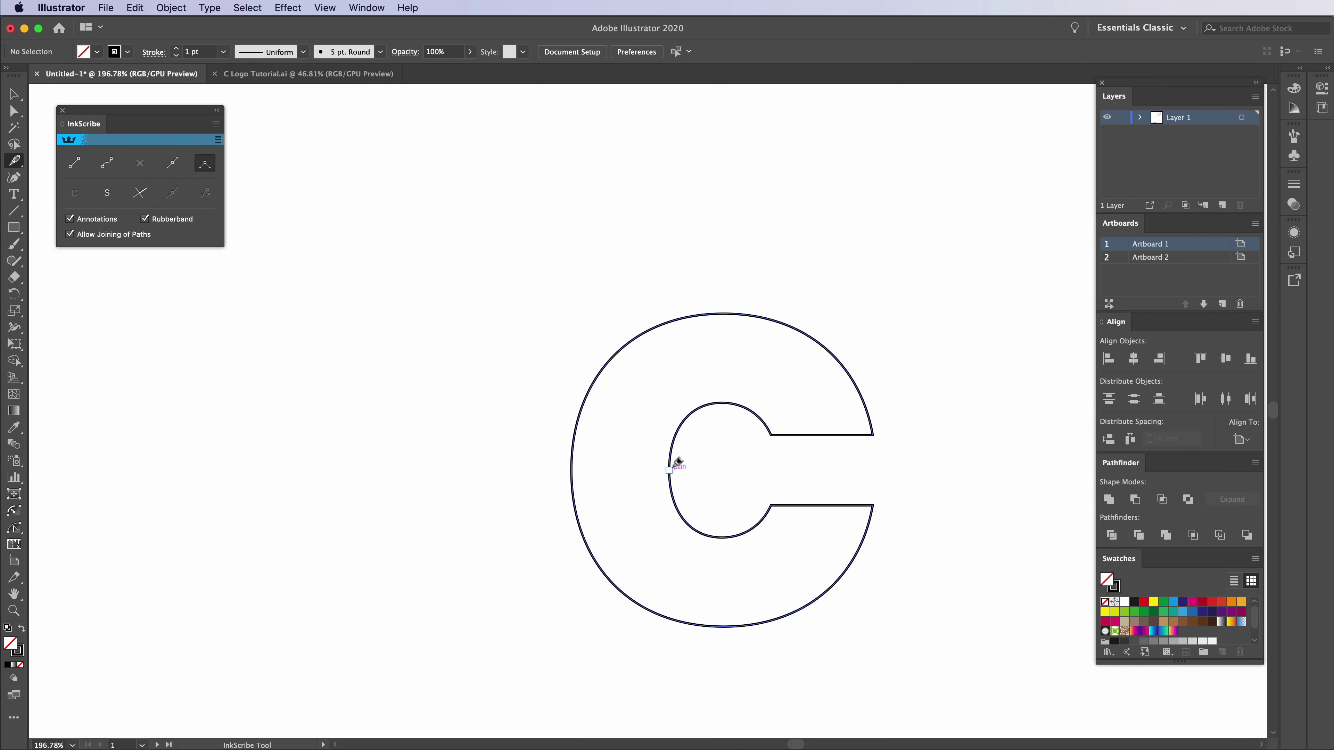
- Draw a curve about 40 mm wide and 20 mm high from the counter's leftmost anchor past the C's upper-right edge
{"action": "left_click", "coordinate": [669, 469]}
{"action": "left_click_drag", "start_coordinate": [672, 404], "coordinate": [671, 403]}
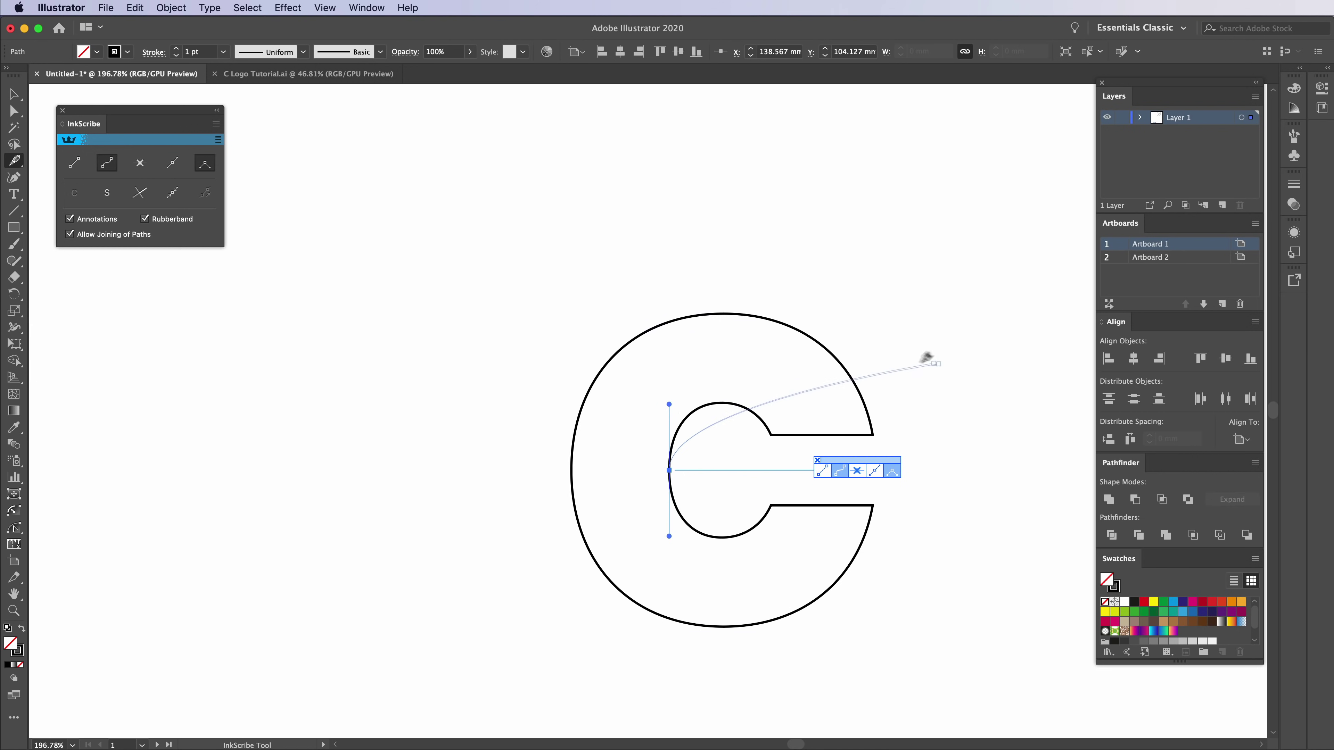
{"action": "left_click_drag", "start_coordinate": [947, 388], "coordinate": [1053, 391]}
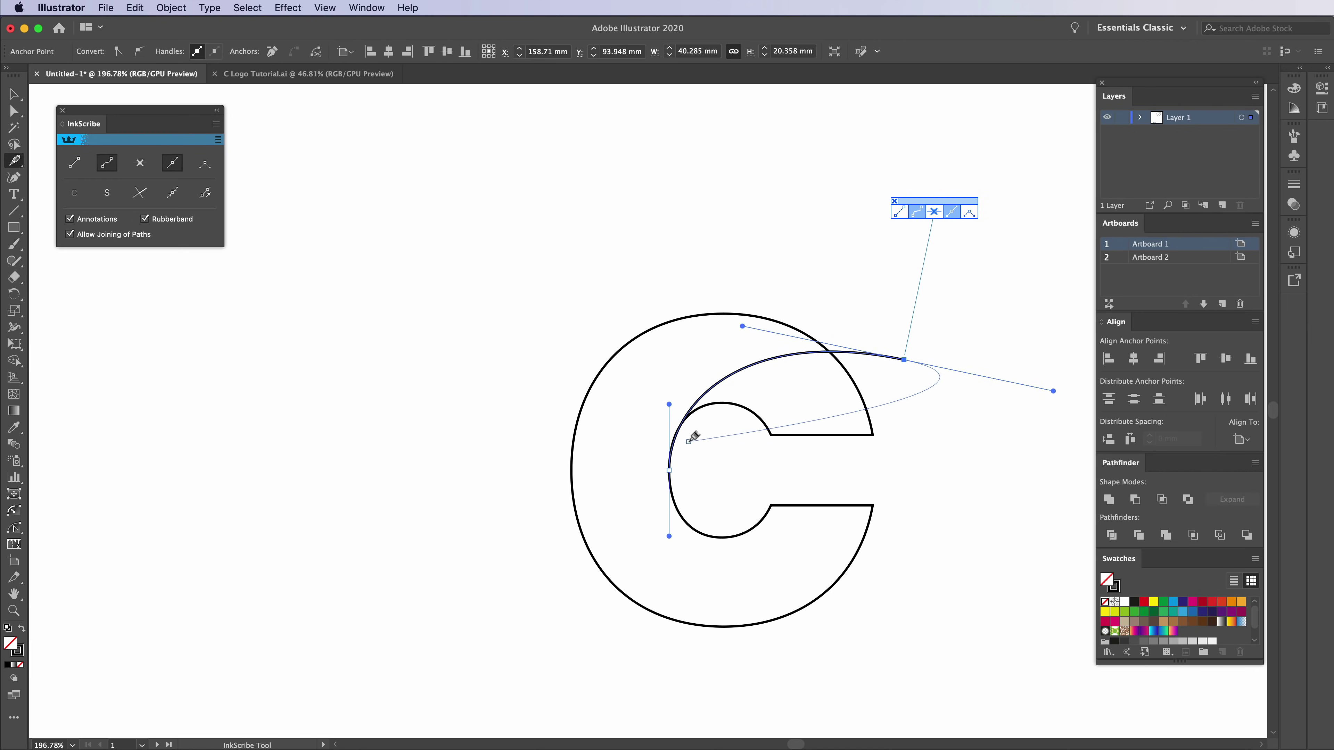
- Reshape the first curve with its handles and outer endpoint to about 38 mm wide and 22 mm high
{"action": "key", "text": "super+plus"}
{"action": "scroll", "coordinate": [463, 482], "scroll_direction": "up", "scroll_amount": 1}
{"action": "scroll", "coordinate": [463, 483], "scroll_direction": "up", "scroll_amount": 2}
{"action": "scroll", "coordinate": [465, 479], "scroll_direction": "down", "scroll_amount": 4}
{"action": "scroll", "coordinate": [465, 478], "scroll_direction": "up", "scroll_amount": 2}
{"action": "left_click_drag", "start_coordinate": [476, 453], "coordinate": [638, 462]}
{"action": "left_click_drag", "start_coordinate": [587, 349], "coordinate": [587, 334]}
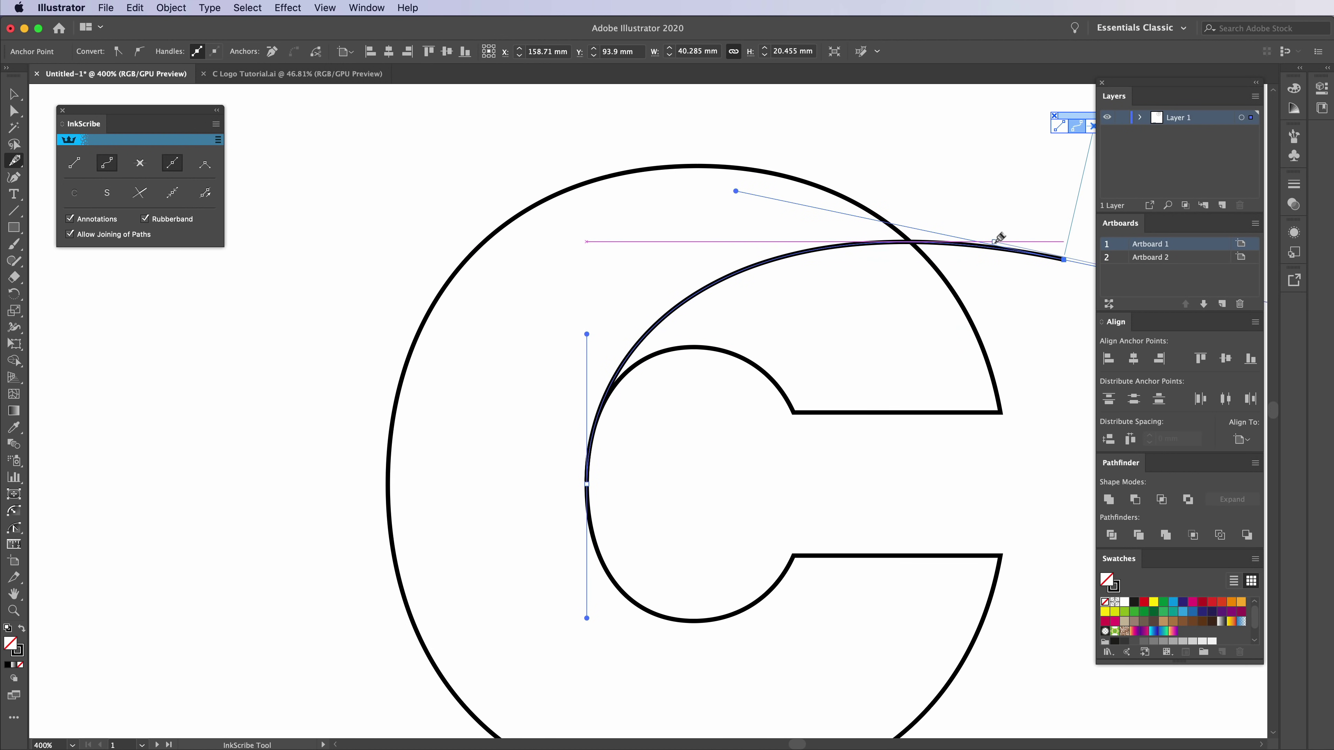
{"action": "left_click_drag", "start_coordinate": [1063, 260], "coordinate": [1033, 233]}
{"action": "left_click_drag", "start_coordinate": [705, 165], "coordinate": [747, 173]}
{"action": "key", "text": "super+z"}
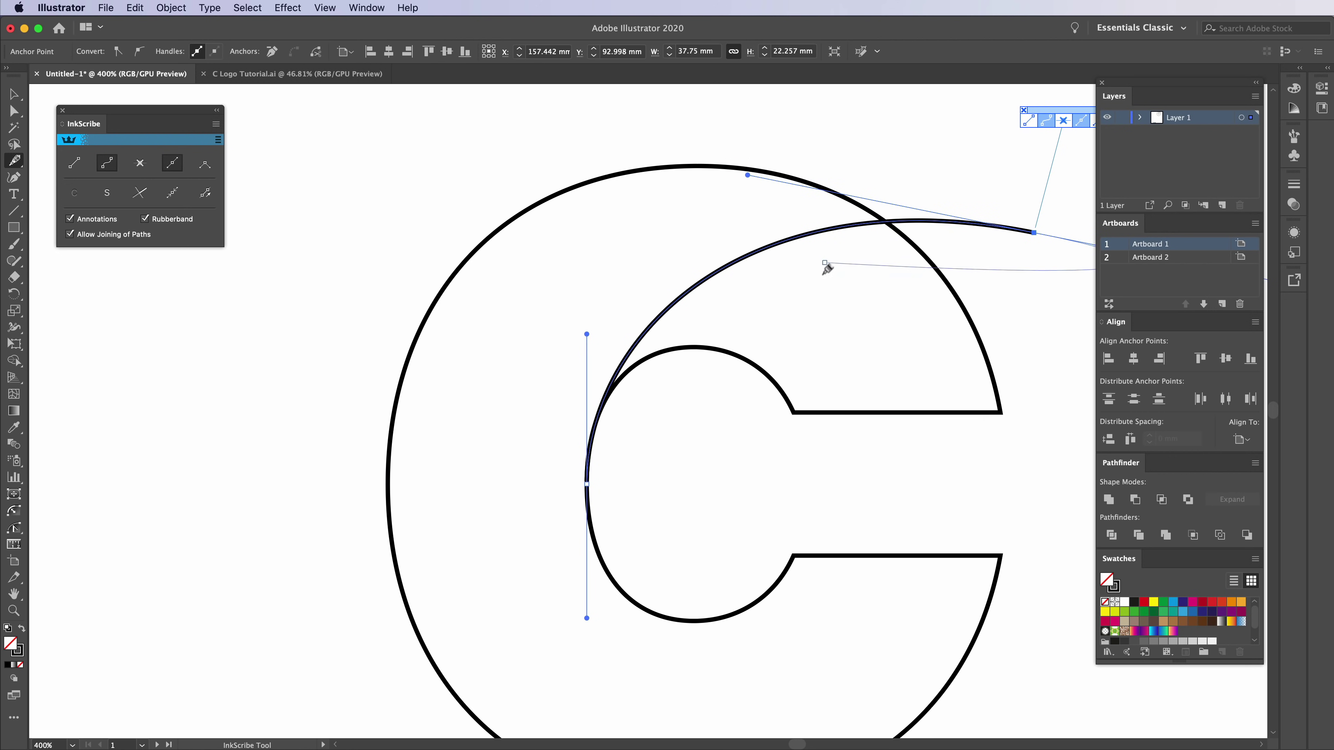
{"action": "key", "text": "v"}
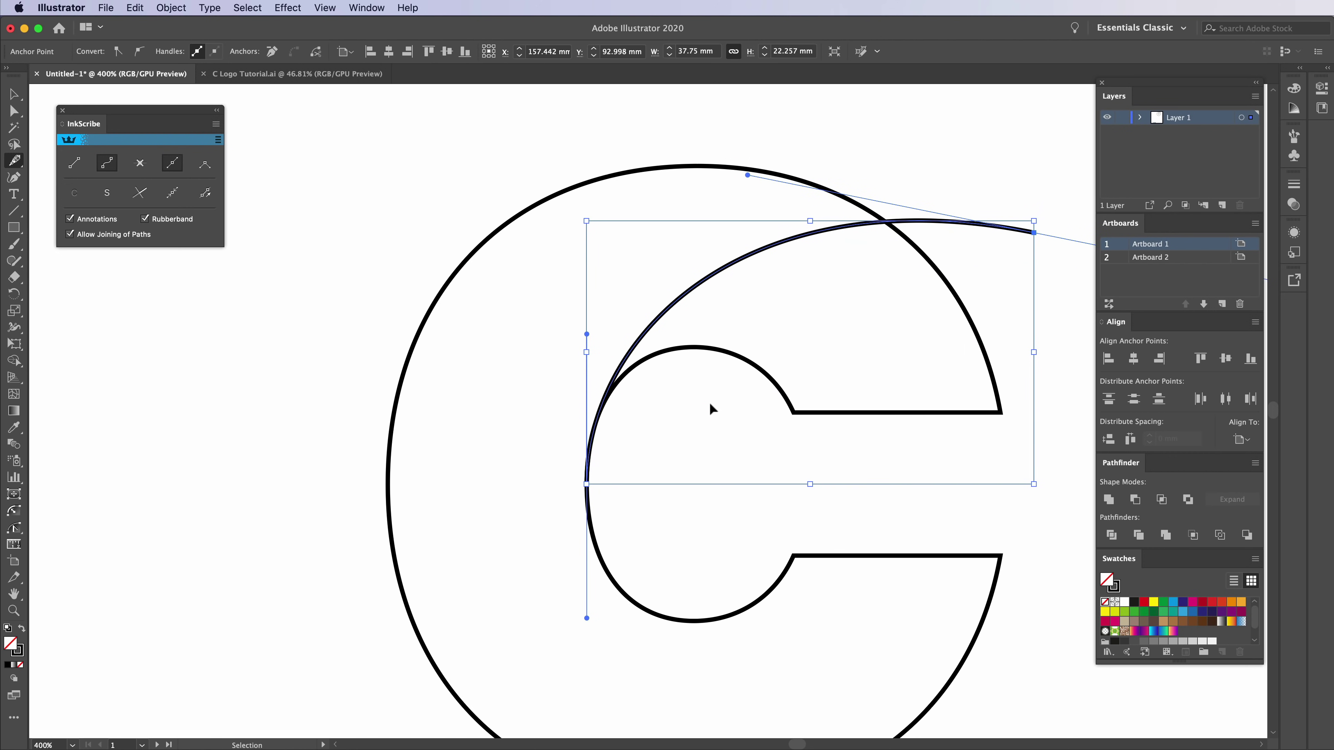
- Inspect in outline view how the first curve meets the counter and crosses the C's outer edge
{"action": "key", "text": "ctrl+y"}
{"action": "key", "text": "super+minus"}
{"action": "key", "text": "super+minus"}
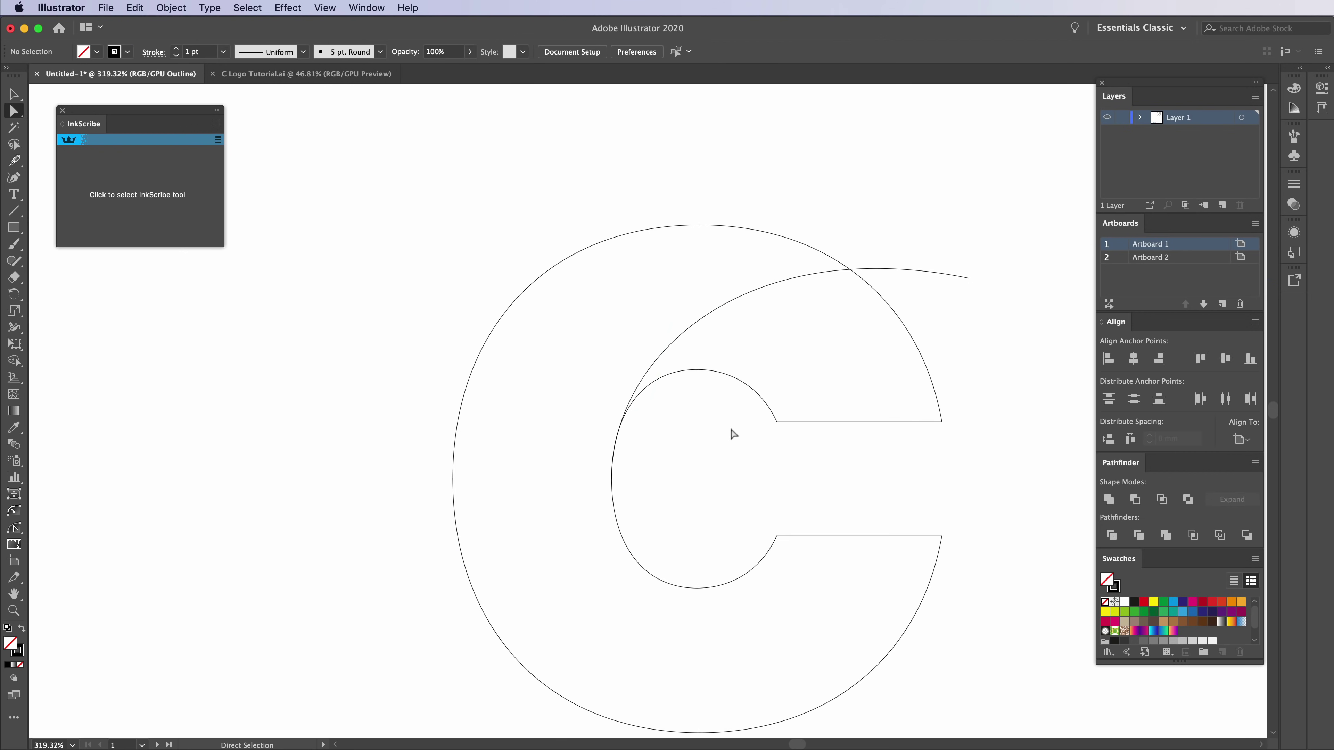
{"action": "left_click_drag", "start_coordinate": [594, 302], "coordinate": [475, 204]}
{"action": "left_click", "coordinate": [525, 200]}
{"action": "left_click_drag", "start_coordinate": [799, 328], "coordinate": [679, 279]}
{"action": "left_click", "coordinate": [678, 279]}
{"action": "key", "text": "z"}
{"action": "left_click_drag", "start_coordinate": [795, 300], "coordinate": [701, 295]}
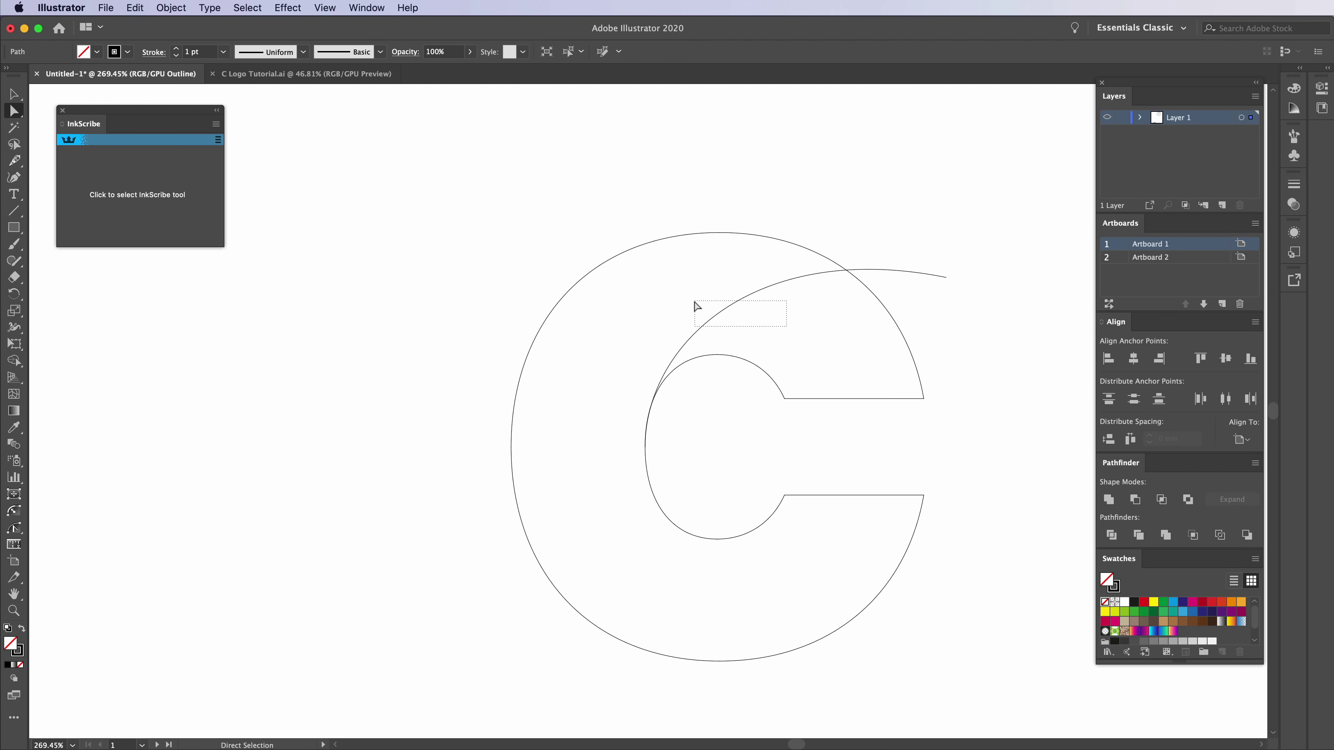
{"action": "left_click", "coordinate": [671, 418]}
{"action": "left_click_drag", "start_coordinate": [847, 322], "coordinate": [712, 260]}
{"action": "key", "text": "super+y"}
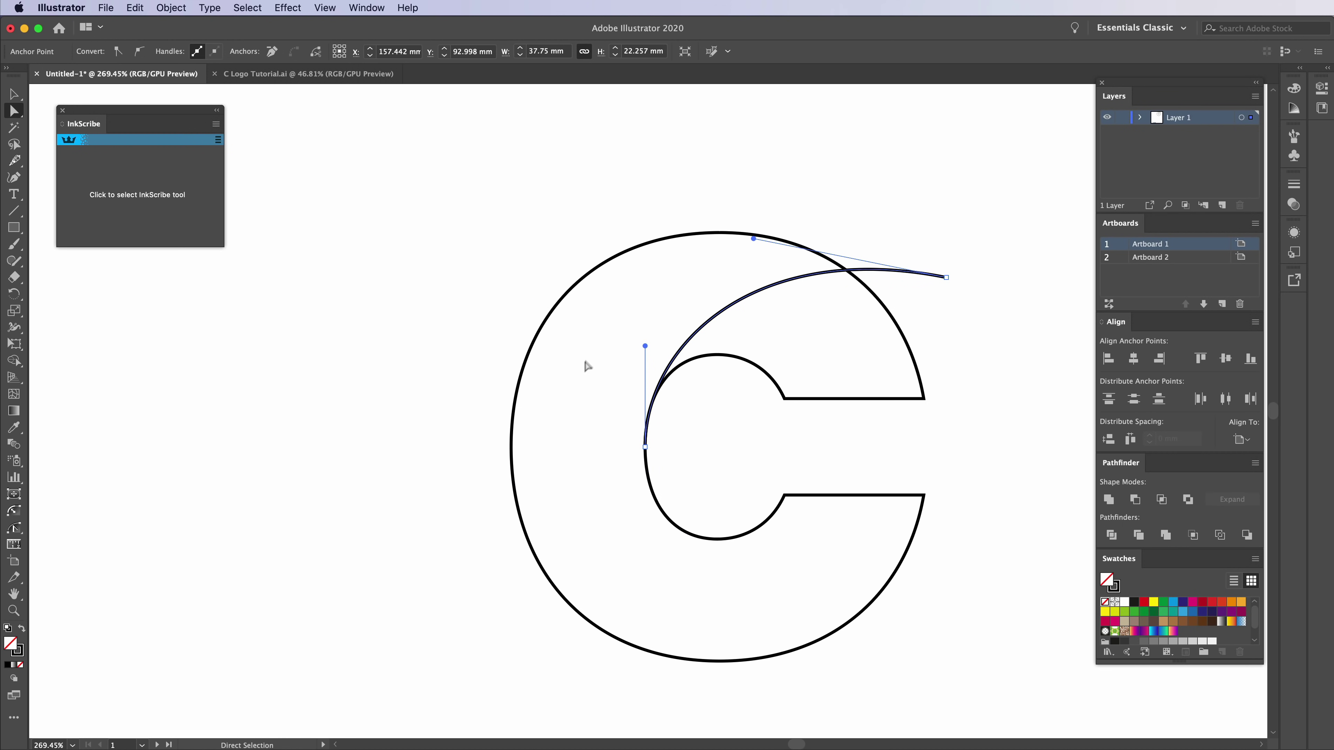
- Draw a second curve about 32 mm wide and 12 mm high from outside the C's left edge to the counter's lower edge
{"action": "left_click", "coordinate": [114, 205]}
{"action": "mouse_move", "coordinate": [433, 443]}
{"action": "left_mouse_down"}
{"action": "mouse_move", "coordinate": [431, 520]}
{"action": "mouse_move", "coordinate": [463, 539]}
{"action": "left_mouse_up"}
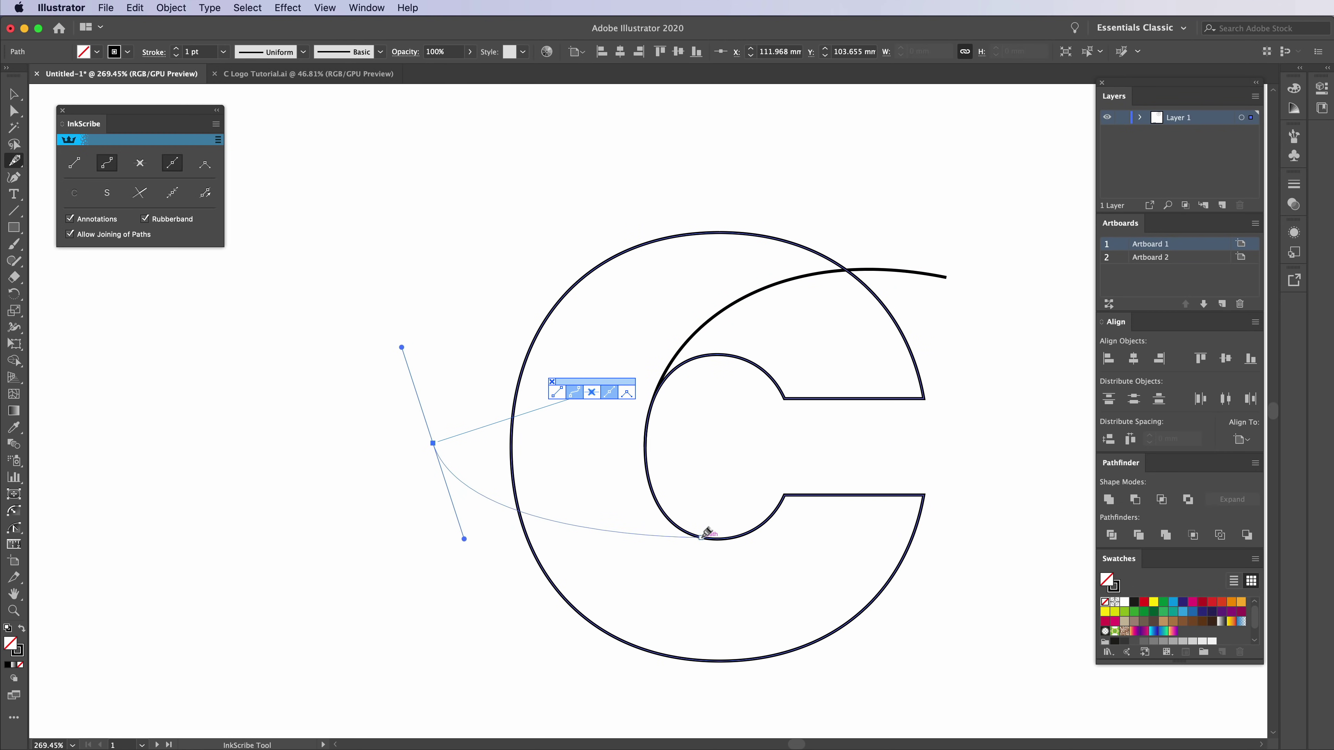
{"action": "mouse_move", "coordinate": [691, 533]}
{"action": "left_mouse_down"}
{"action": "mouse_move", "coordinate": [744, 553]}
{"action": "mouse_move", "coordinate": [613, 549]}
{"action": "left_mouse_up"}
{"action": "key", "text": "a"}
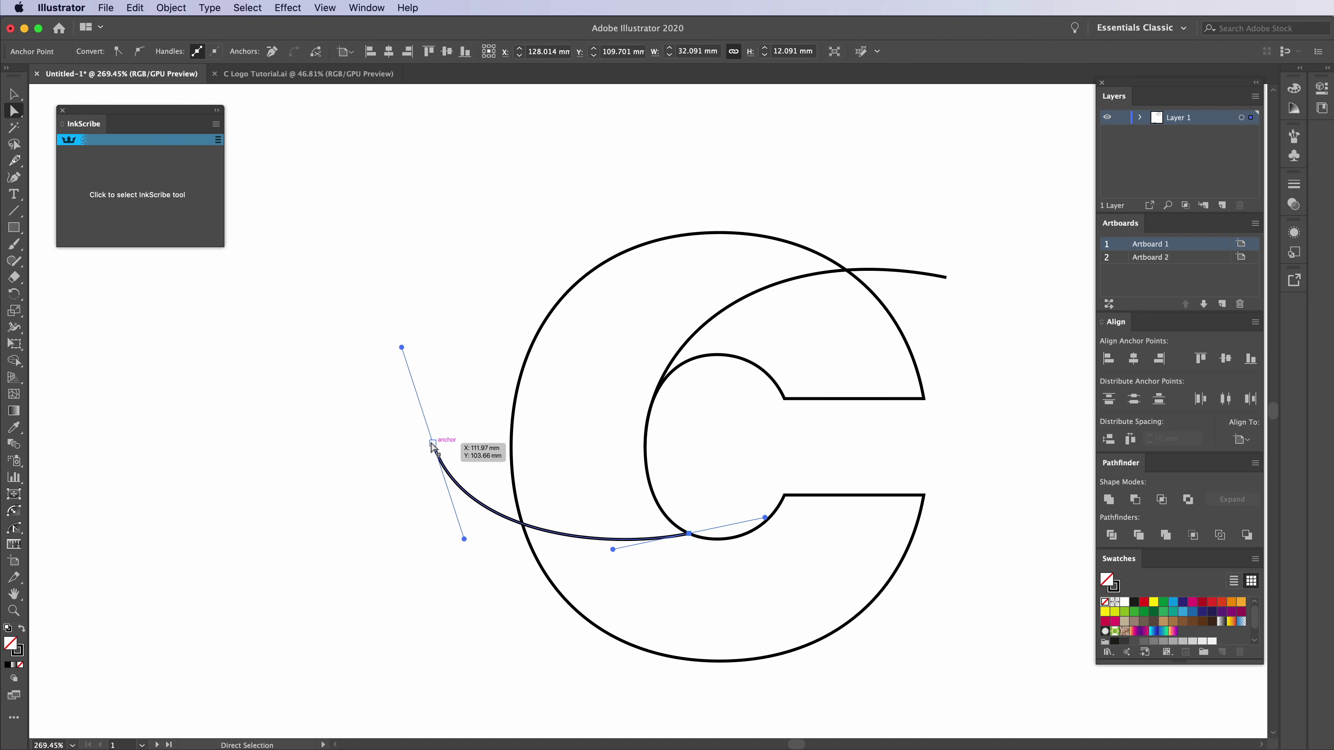
- Raise the second curve's outer end and lengthen its handles for a deeper bend
{"action": "left_click_drag", "start_coordinate": [440, 431], "coordinate": [462, 378]}
{"action": "left_click_drag", "start_coordinate": [609, 552], "coordinate": [585, 566]}
{"action": "left_click_drag", "start_coordinate": [456, 390], "coordinate": [464, 359]}
{"action": "left_click_drag", "start_coordinate": [496, 454], "coordinate": [475, 473]}
{"action": "left_click", "coordinate": [710, 462]}
- Extend the second curve's outer end up beyond the C's upper-left edge and move its inner end along the counter's edge
{"action": "key", "text": "z"}
{"action": "left_click_drag", "start_coordinate": [667, 534], "coordinate": [852, 478]}
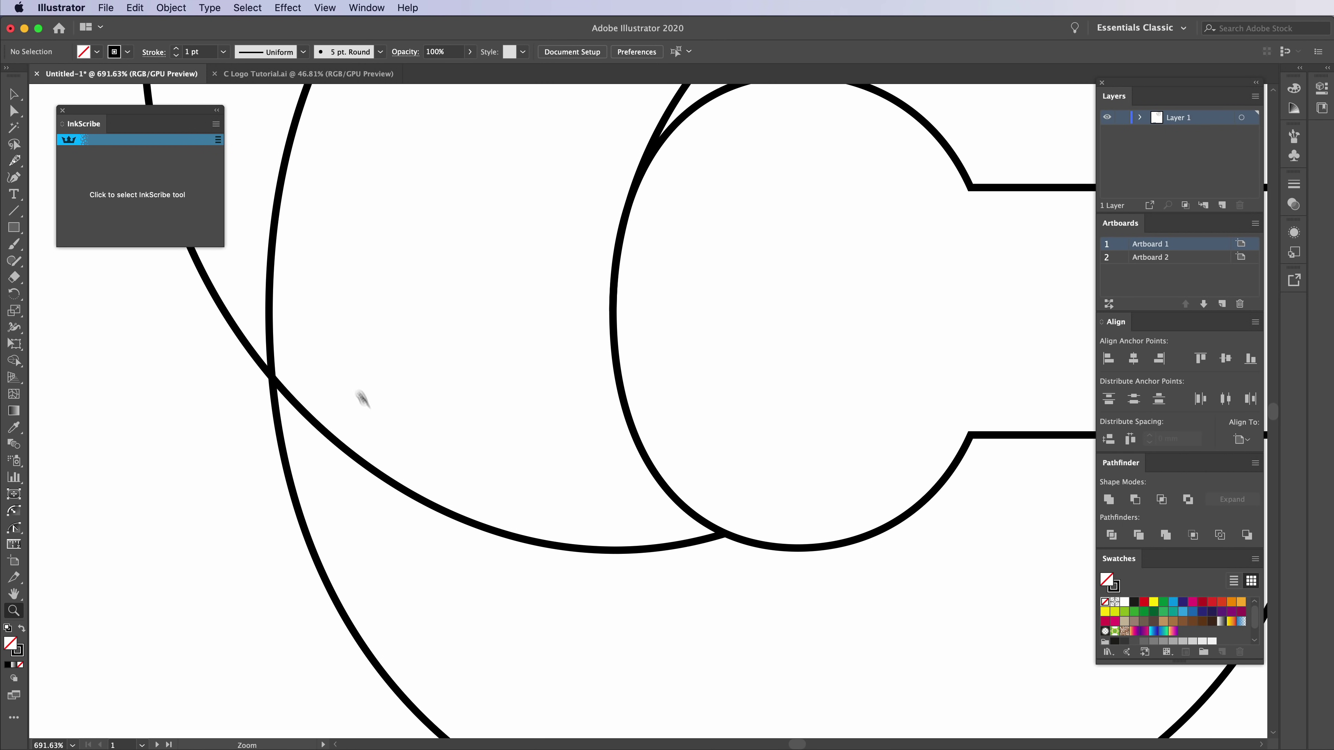
{"action": "left_click_drag", "start_coordinate": [547, 342], "coordinate": [481, 550]}
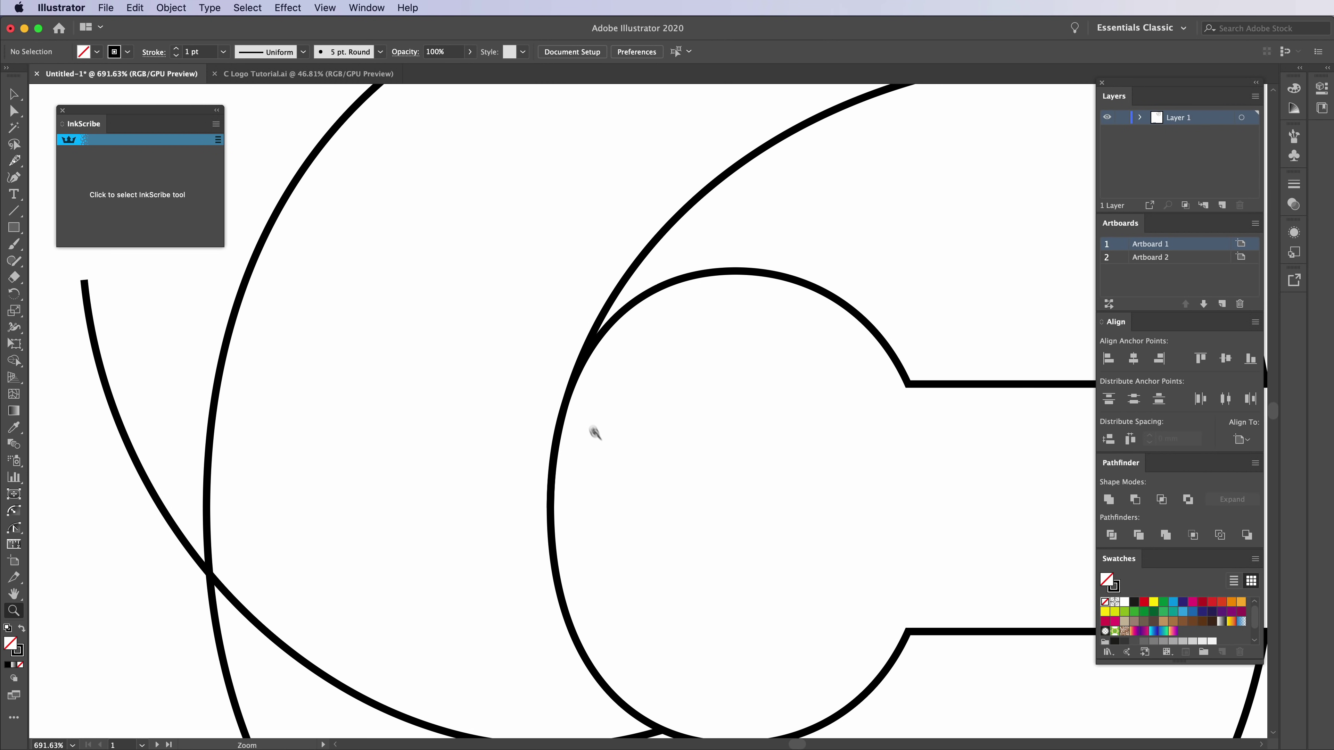
{"action": "left_click_drag", "start_coordinate": [544, 314], "coordinate": [425, 314]}
{"action": "key", "text": "a"}
{"action": "left_click", "coordinate": [598, 544]}
{"action": "left_click_drag", "start_coordinate": [609, 542], "coordinate": [619, 546]}
{"action": "left_click_drag", "start_coordinate": [724, 514], "coordinate": [726, 528]}
{"action": "left_click_drag", "start_coordinate": [293, 297], "coordinate": [337, 236]}
{"action": "left_click_drag", "start_coordinate": [354, 397], "coordinate": [315, 404]}
{"action": "left_click_drag", "start_coordinate": [620, 547], "coordinate": [611, 544]}
{"action": "left_click_drag", "start_coordinate": [338, 237], "coordinate": [384, 171]}
{"action": "left_click_drag", "start_coordinate": [461, 567], "coordinate": [435, 569]}
{"action": "left_click_drag", "start_coordinate": [362, 340], "coordinate": [322, 347]}
{"action": "left_click", "coordinate": [646, 517]}
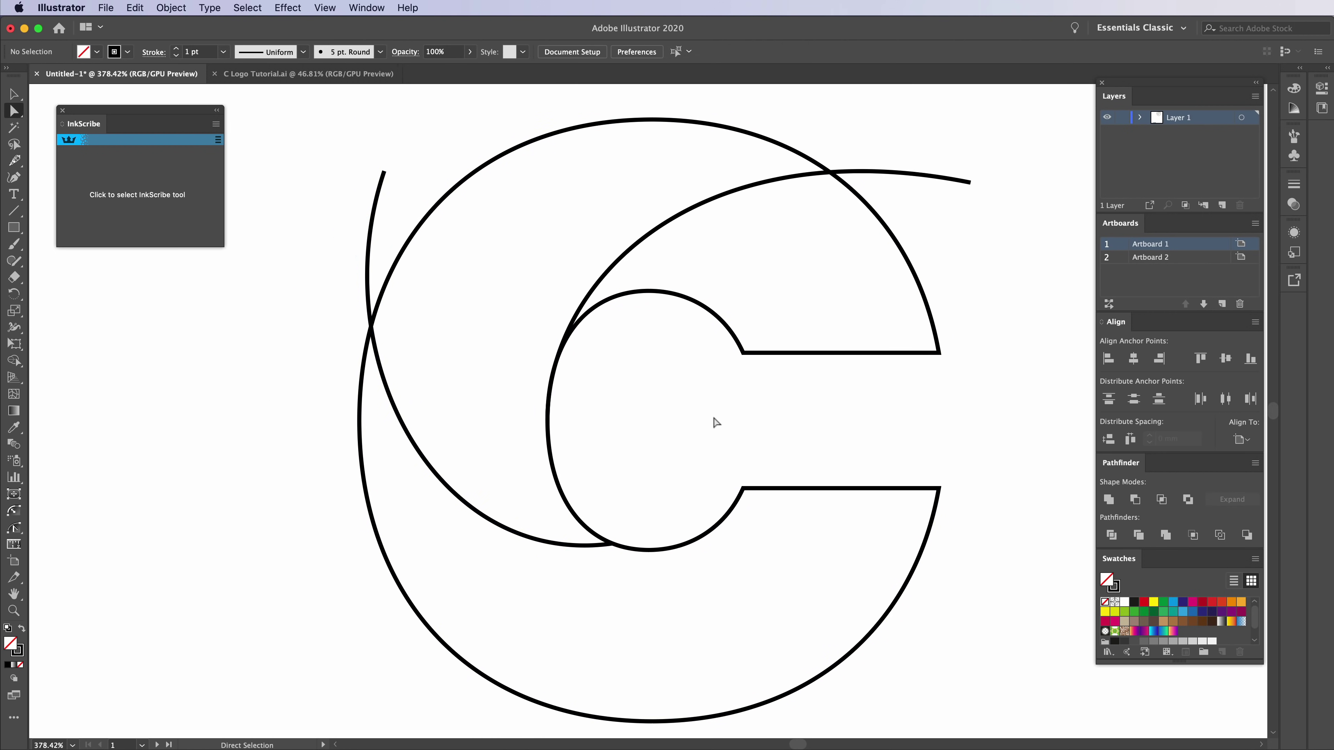
- Nudge the second curve's inner anchor along the counter's lower edge and adjust its handle for a smooth join
{"action": "left_click_drag", "start_coordinate": [694, 420], "coordinate": [681, 426], "text": "super"}
{"action": "left_click", "coordinate": [606, 536]}
{"action": "left_click_drag", "start_coordinate": [617, 535], "coordinate": [625, 539]}
{"action": "left_click_drag", "start_coordinate": [462, 560], "coordinate": [455, 561]}
{"action": "left_click", "coordinate": [633, 466]}
- Refine the second curve's lower handle while checking its fit against the counter in outline view
{"action": "left_click_drag", "start_coordinate": [638, 450], "coordinate": [583, 445], "text": "super"}
{"action": "key", "text": "super+y"}
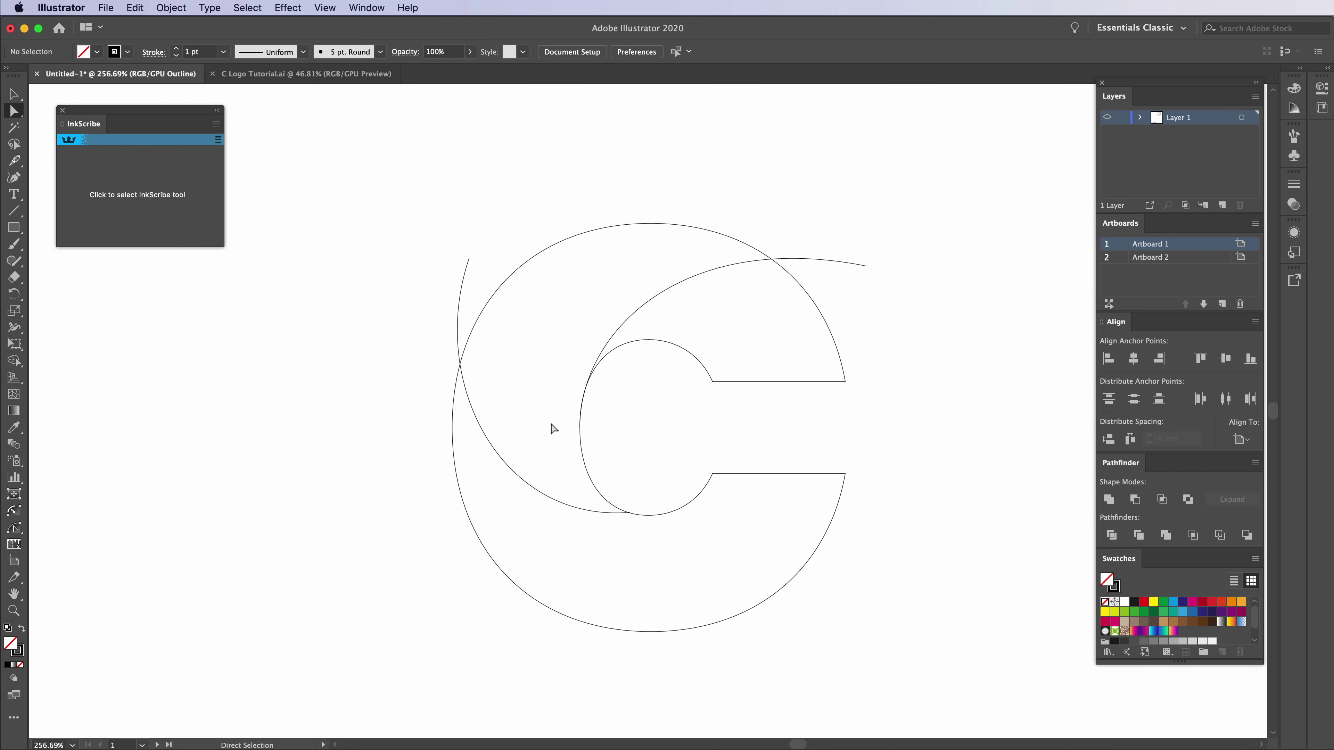
{"action": "left_click_drag", "start_coordinate": [497, 515], "coordinate": [494, 519]}
{"action": "left_click_drag", "start_coordinate": [533, 518], "coordinate": [1132, 526], "text": "super"}
{"action": "left_click", "coordinate": [695, 532]}
{"action": "left_click_drag", "start_coordinate": [695, 533], "coordinate": [325, 528]}
{"action": "left_click_drag", "start_coordinate": [678, 495], "coordinate": [532, 544], "text": "super"}
{"action": "key", "text": "super+y"}
{"action": "left_click_drag", "start_coordinate": [440, 397], "coordinate": [367, 248]}
- Draw a third curve about 28 mm wide and 12 mm high from outside the C's lower-left edge to the counter's bottom edge
{"action": "key", "text": "v"}
{"action": "left_click", "coordinate": [209, 221]}
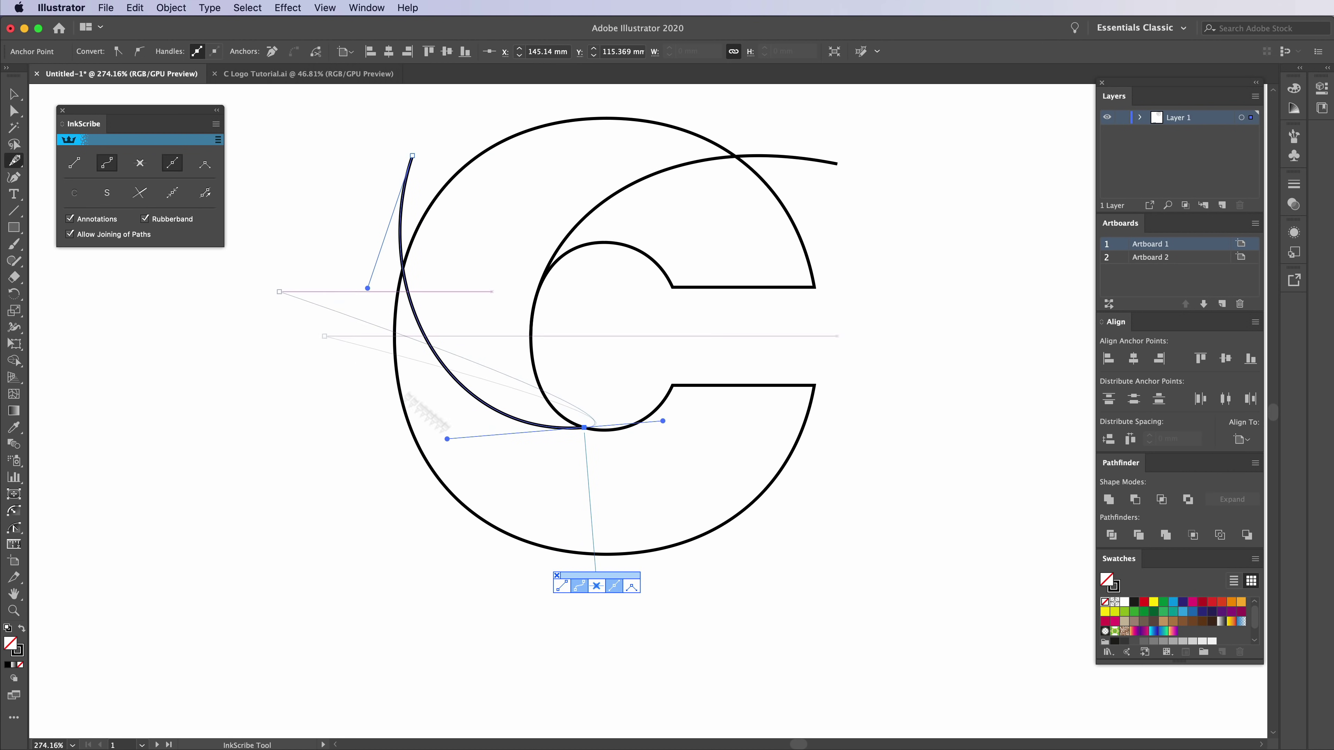
{"action": "left_click", "coordinate": [619, 473], "text": "super"}
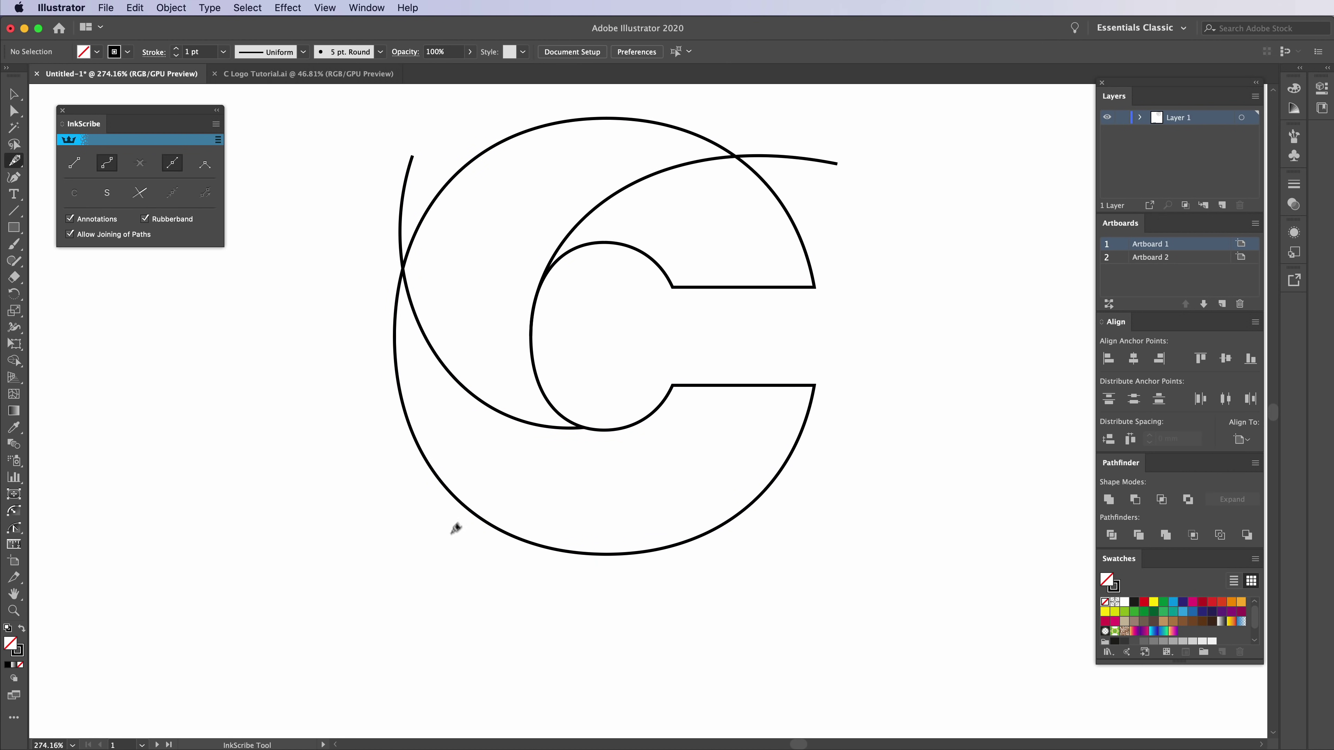
{"action": "left_click_drag", "start_coordinate": [512, 547], "coordinate": [531, 542]}
{"action": "left_click_drag", "start_coordinate": [625, 428], "coordinate": [645, 378]}
{"action": "key", "text": "a"}
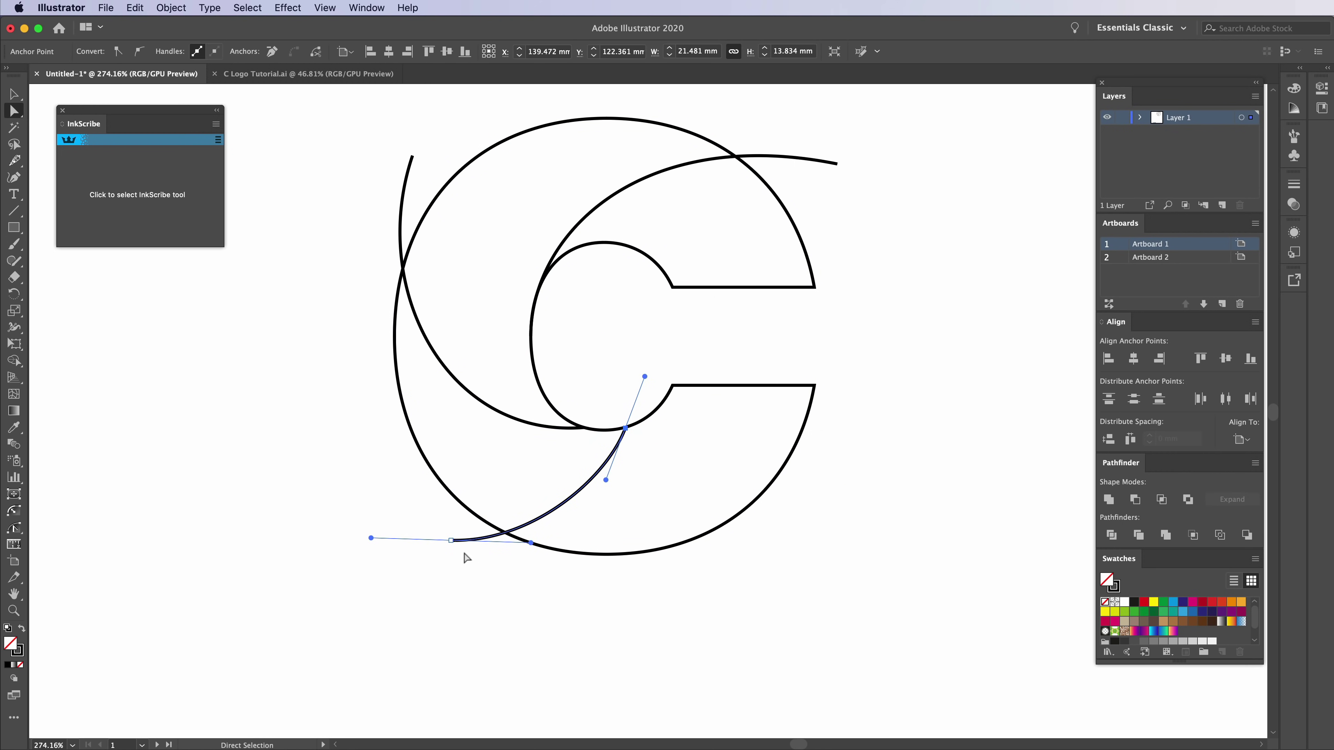
{"action": "left_click_drag", "start_coordinate": [451, 541], "coordinate": [402, 528]}
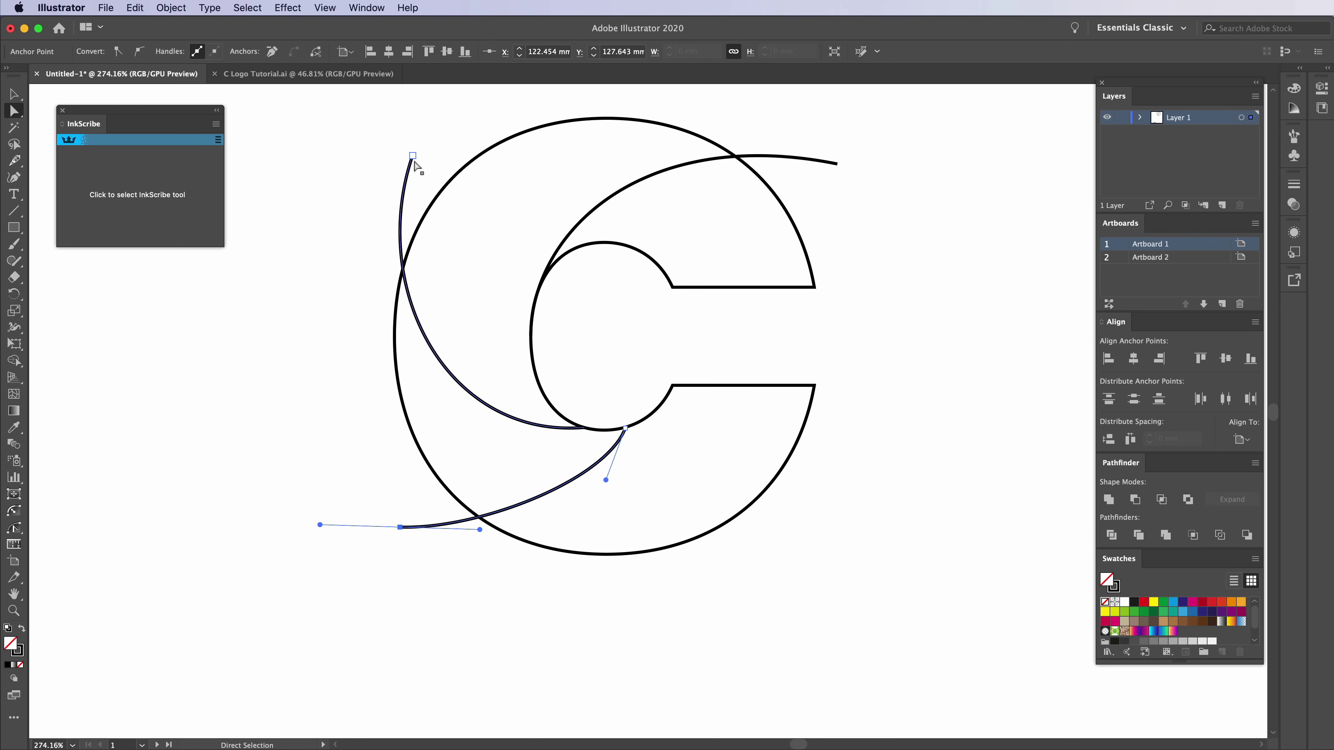
- Move the second curve's outer anchor farther right beyond the C's upper-left edge and adjust its handle for a fuller bend
{"action": "left_click_drag", "start_coordinate": [413, 156], "coordinate": [465, 119]}
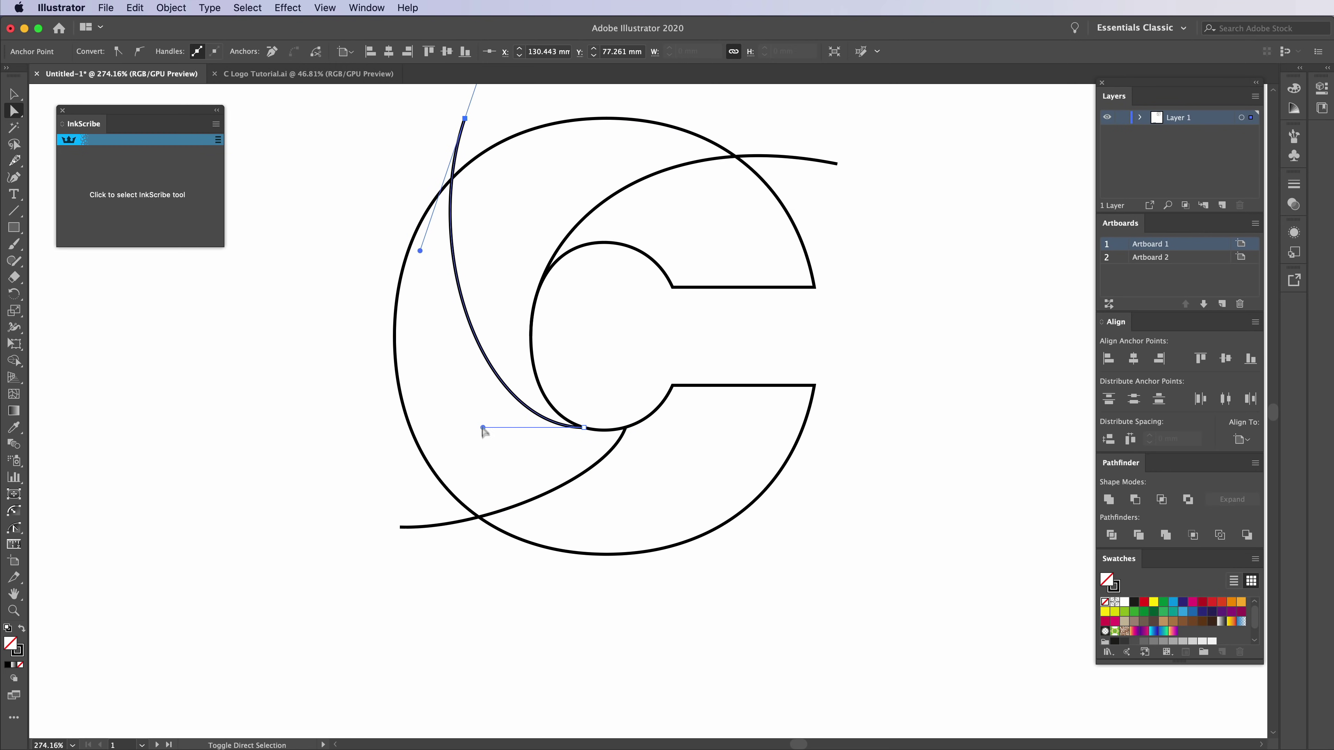
{"action": "left_click_drag", "start_coordinate": [384, 260], "coordinate": [373, 265]}
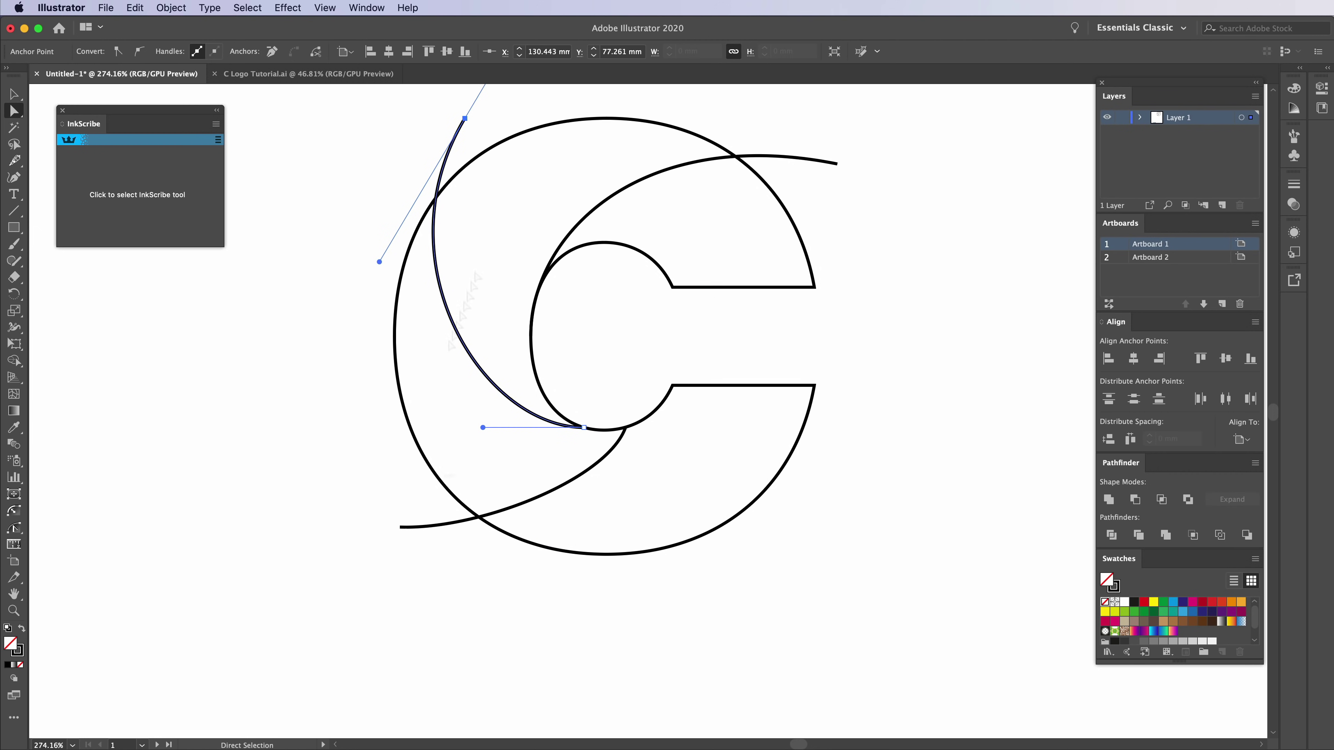
- Move the third curve's outer anchor up and away from the C's lower-left edge
{"action": "left_click", "coordinate": [404, 528]}
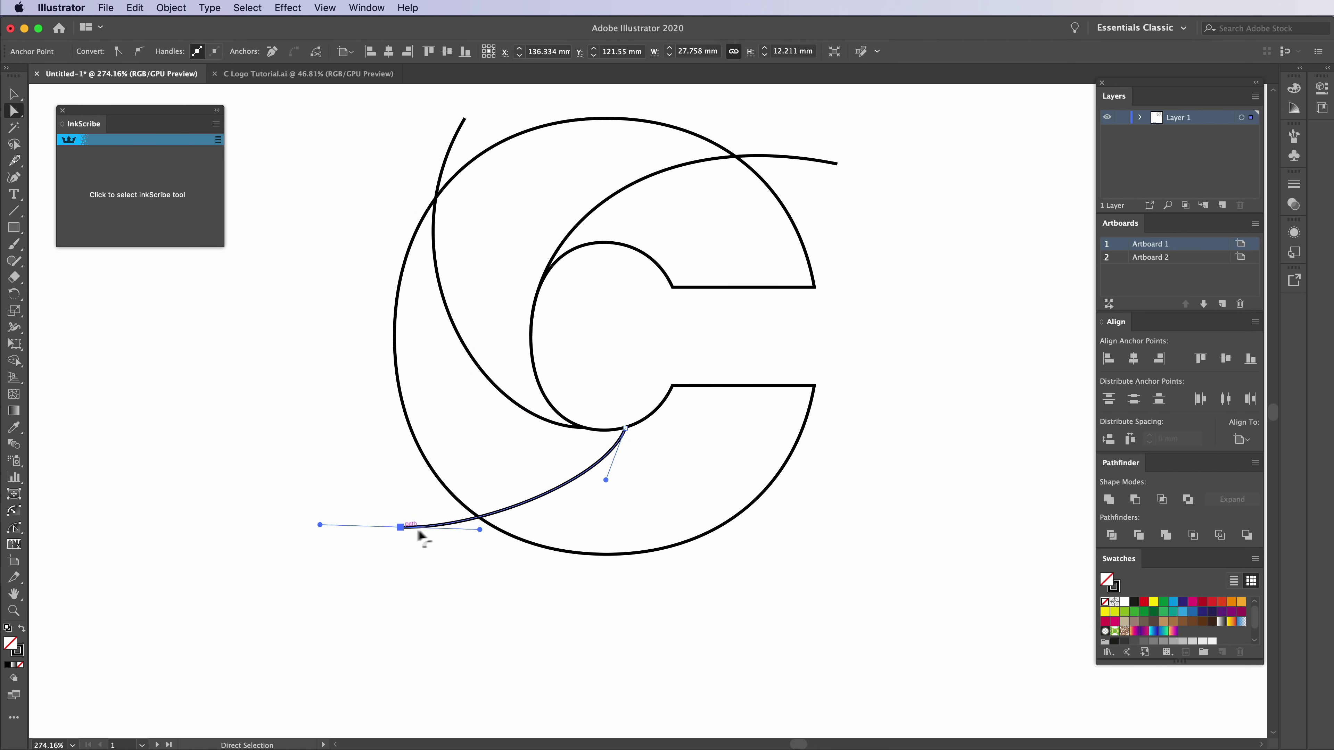
{"action": "left_click_drag", "start_coordinate": [383, 515], "coordinate": [380, 510]}
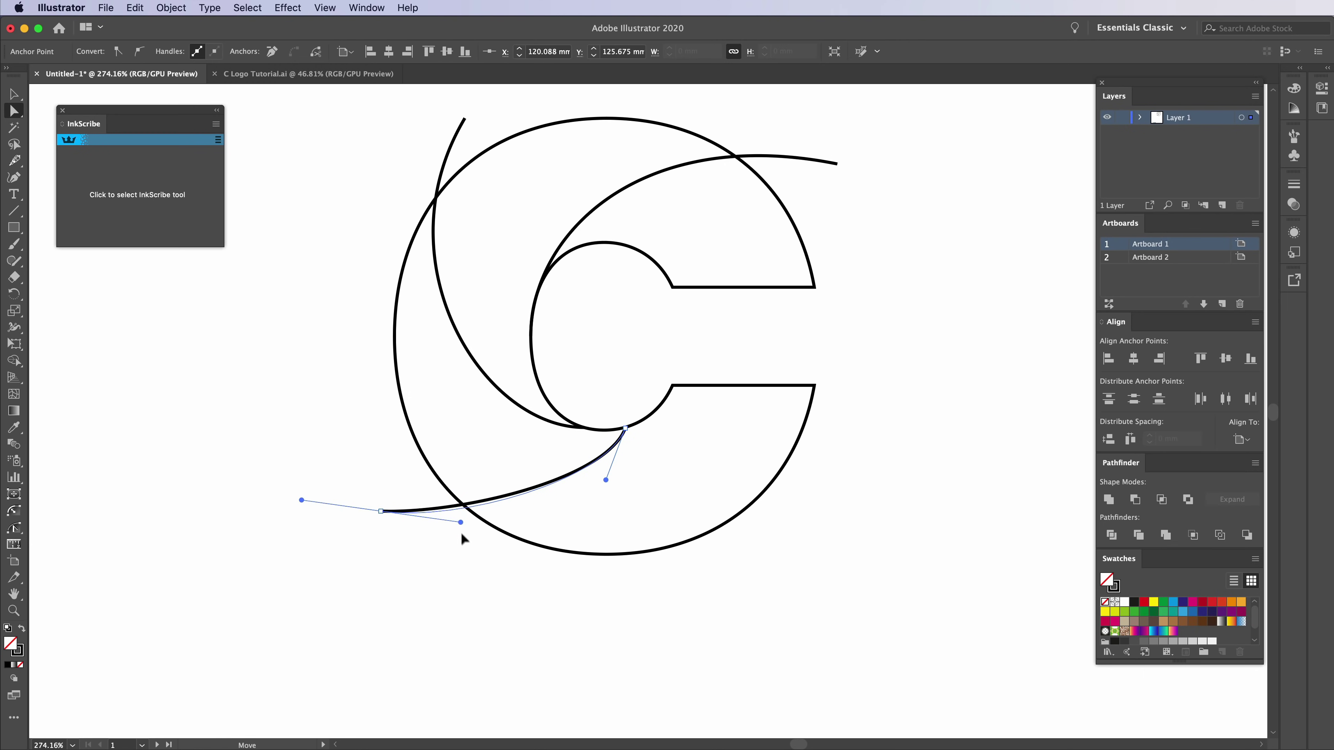
{"action": "left_click", "coordinate": [593, 485]}
{"action": "left_click_drag", "start_coordinate": [381, 511], "coordinate": [365, 489]}
{"action": "left_click", "coordinate": [569, 470]}
- Adjust the third curve's handles so it sweeps in a rounder arc up to the counter's bottom edge
{"action": "key", "text": "super+space"}
{"action": "left_click_drag", "start_coordinate": [603, 479], "coordinate": [624, 475]}
{"action": "left_click_drag", "start_coordinate": [634, 408], "coordinate": [643, 406]}
{"action": "left_click_drag", "start_coordinate": [270, 492], "coordinate": [276, 461]}
{"action": "mouse_move", "coordinate": [610, 504]}
{"action": "left_mouse_down"}
{"action": "mouse_move", "coordinate": [408, 527]}
{"action": "mouse_move", "coordinate": [569, 513]}
{"action": "mouse_move", "coordinate": [468, 507]}
{"action": "mouse_move", "coordinate": [562, 517]}
{"action": "mouse_move", "coordinate": [423, 525]}
{"action": "mouse_move", "coordinate": [461, 506]}
{"action": "mouse_move", "coordinate": [602, 493]}
{"action": "left_mouse_up"}
{"action": "left_click", "coordinate": [596, 463]}
{"action": "key", "text": "super+space"}
{"action": "key", "text": "v"}
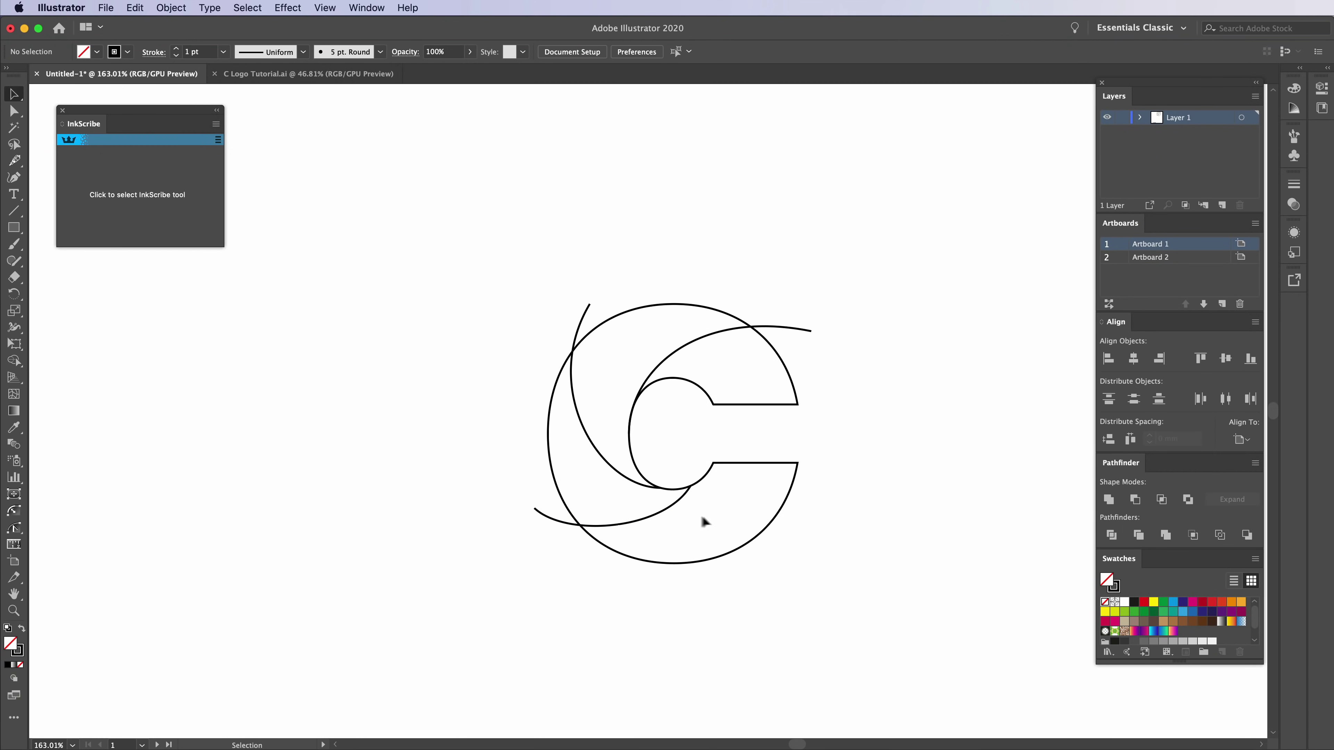
{"action": "left_click_drag", "start_coordinate": [633, 524], "coordinate": [632, 525]}
{"action": "key", "text": "super+z"}
{"action": "left_click", "coordinate": [695, 584]}
{"action": "left_click_drag", "start_coordinate": [857, 421], "coordinate": [766, 485]}
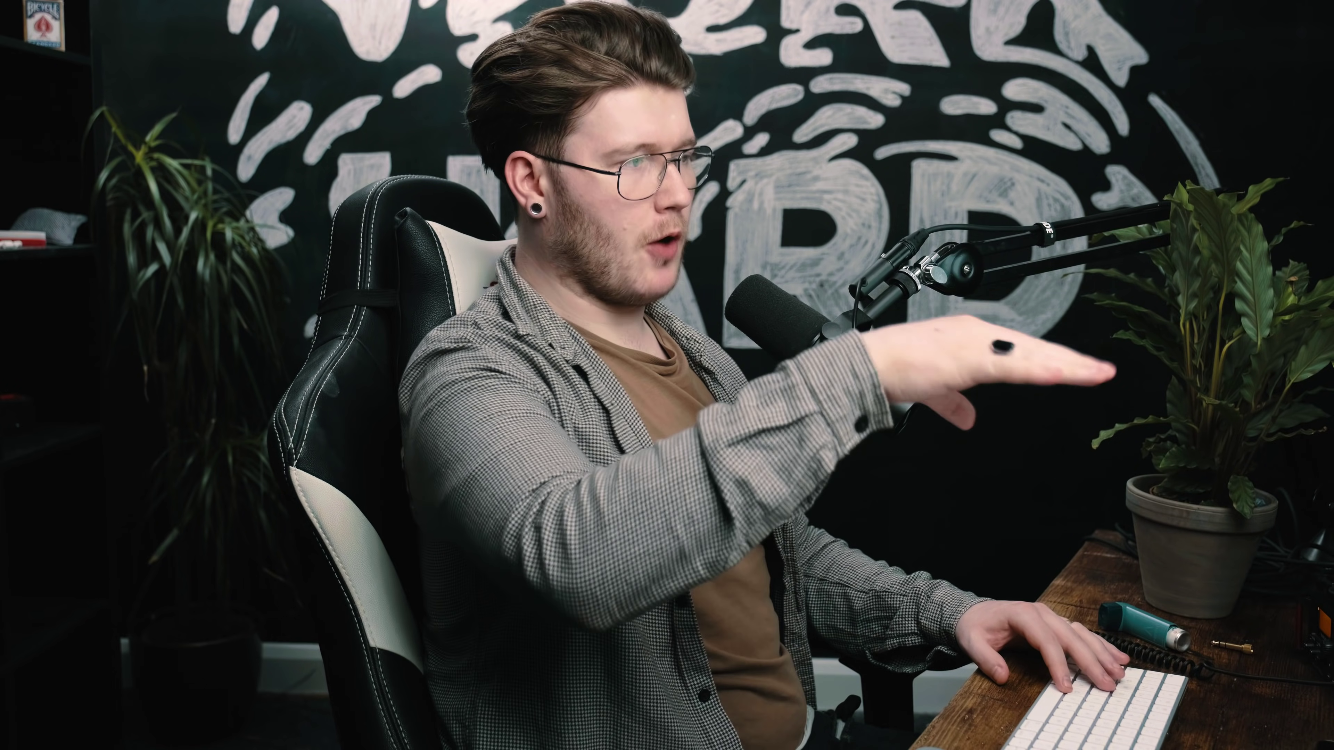
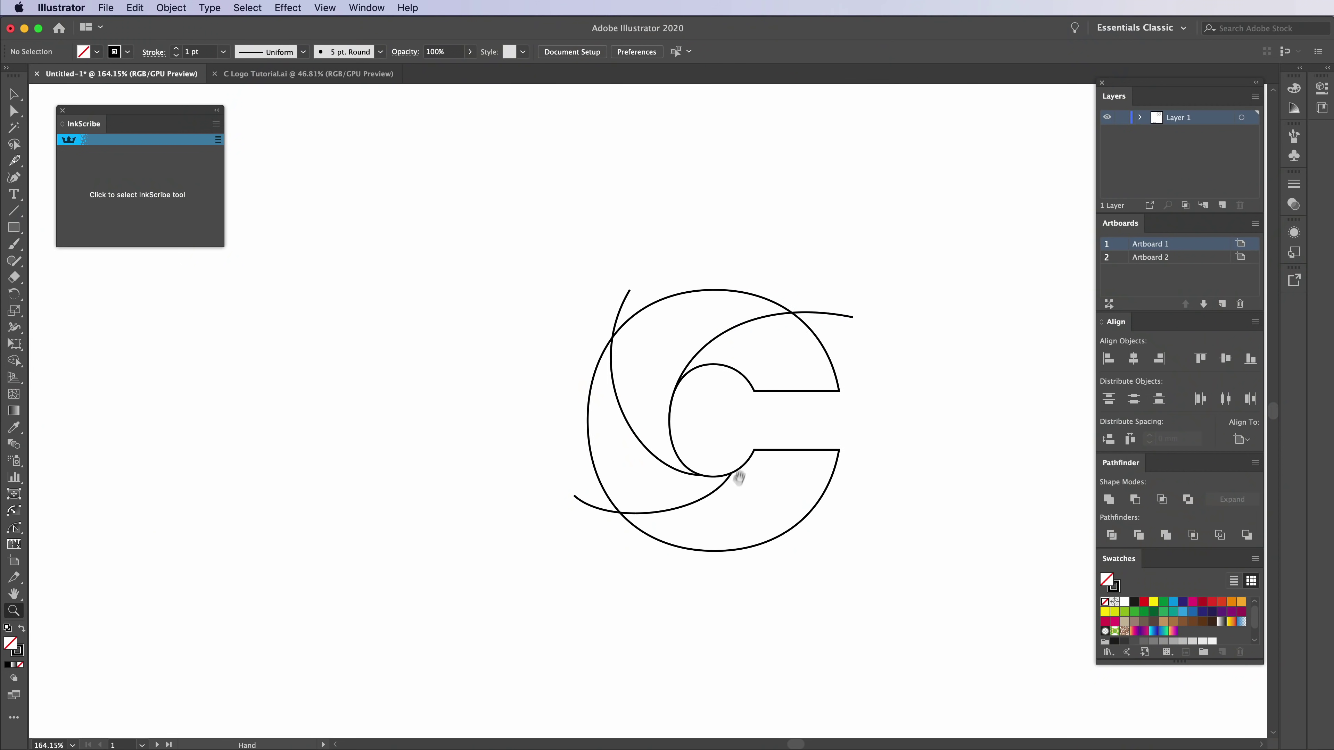
- Place a backup copy of the outlined C and its three curves near the artboard's upper-left corner
{"action": "left_click_drag", "start_coordinate": [755, 441], "coordinate": [565, 333]}
{"action": "left_click", "coordinate": [651, 343]}
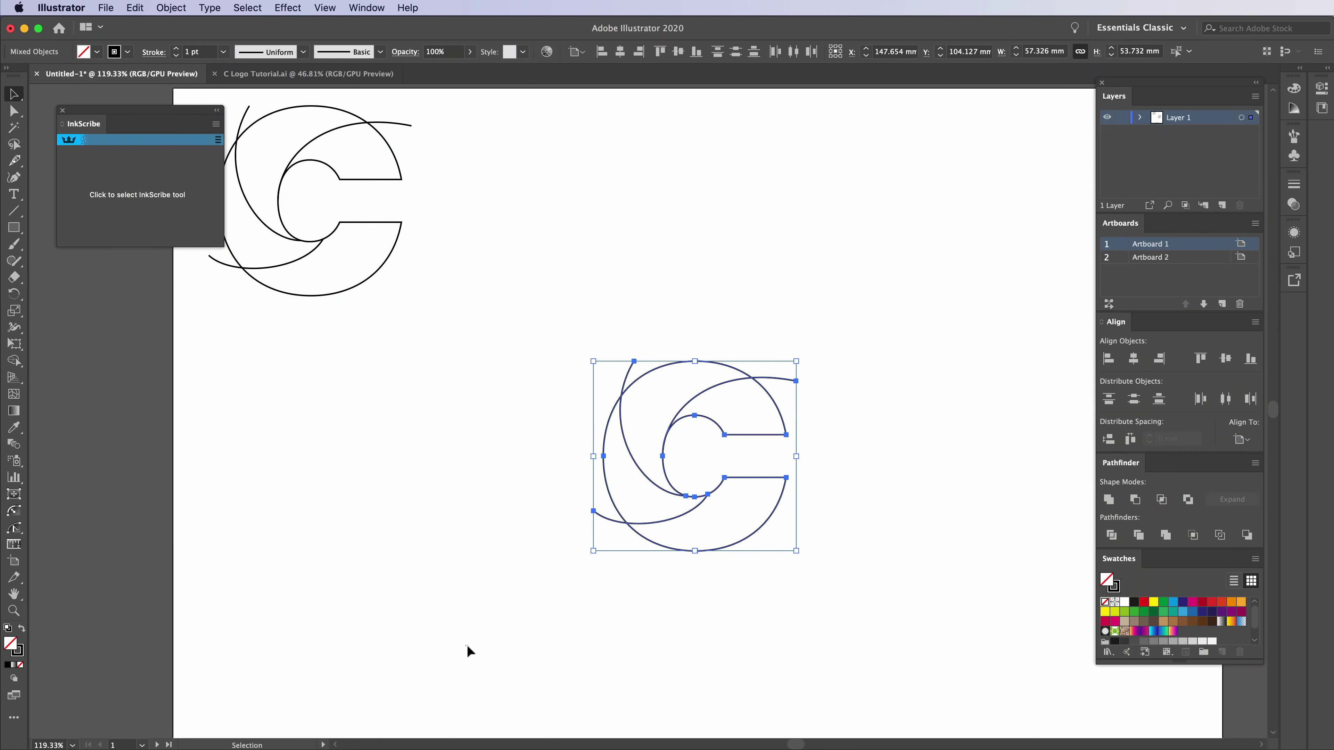
{"action": "left_click", "coordinate": [467, 643]}
{"action": "left_click_drag", "start_coordinate": [713, 500], "coordinate": [811, 495]}
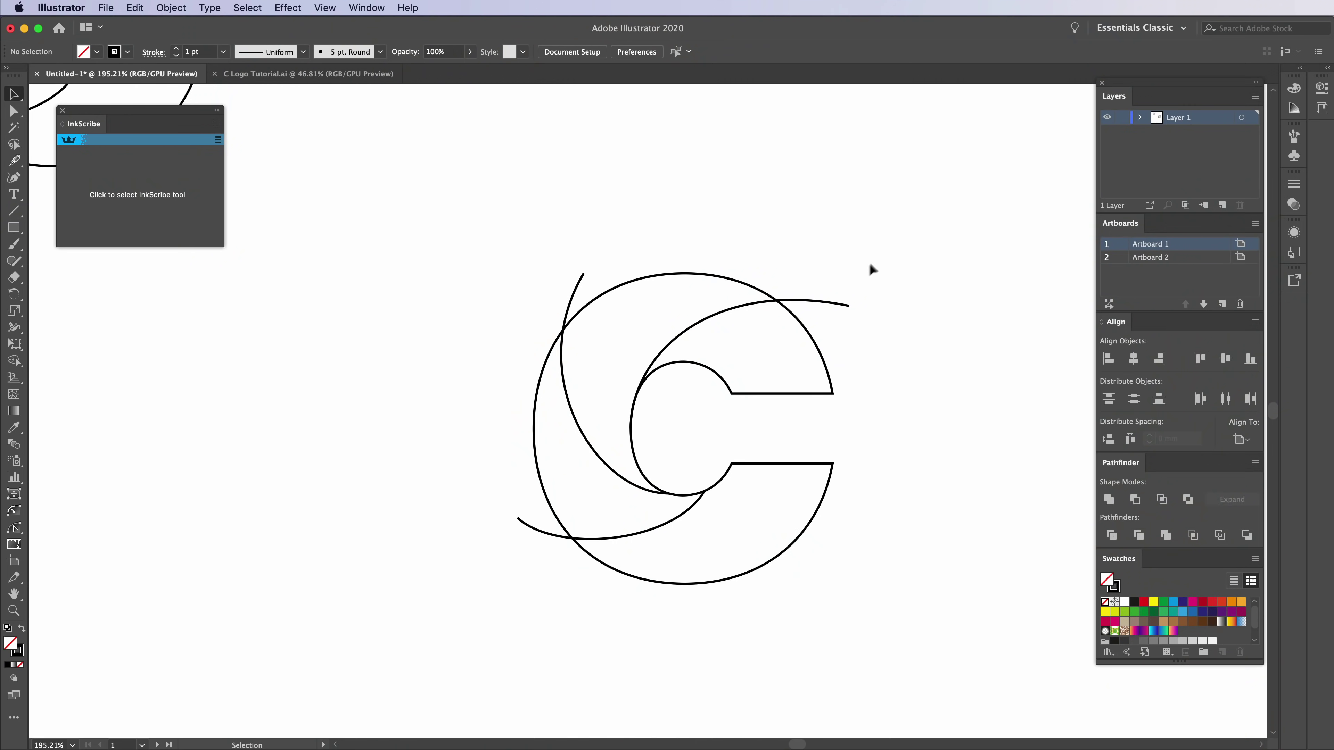
- Extend the third curve's inner anchor slightly past the counter's bottom edge so the curve fully crosses the C outline
{"action": "left_click_drag", "start_coordinate": [795, 311], "coordinate": [433, 599]}
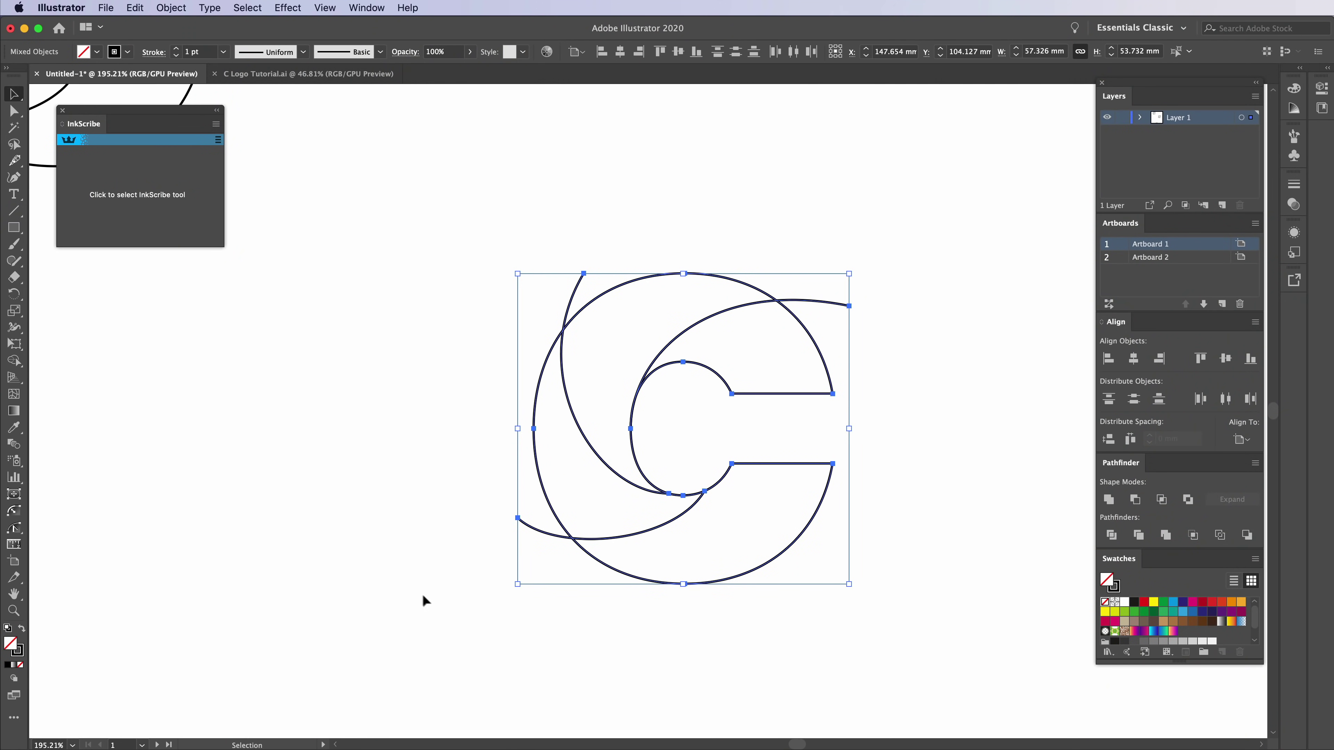
{"action": "left_click", "coordinate": [13, 363]}
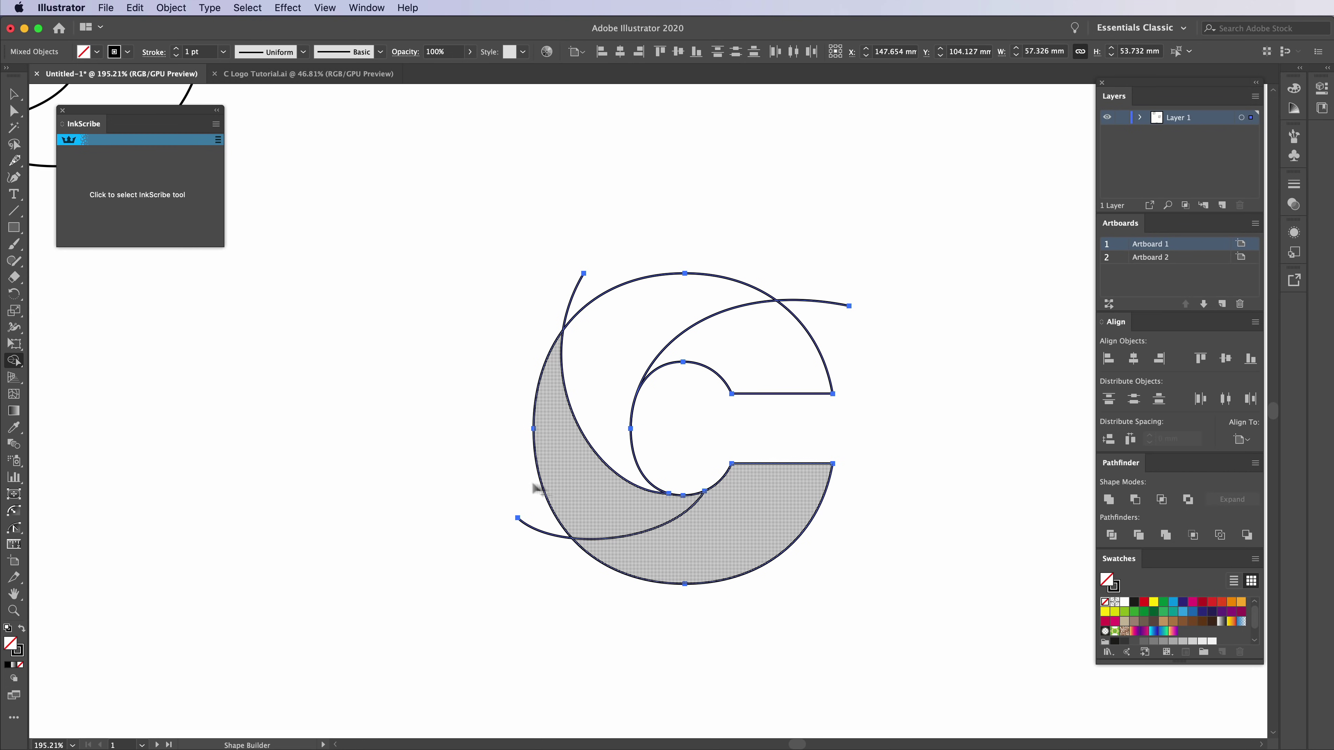
{"action": "key", "text": "z"}
{"action": "left_click_drag", "start_coordinate": [691, 508], "coordinate": [861, 424]}
{"action": "key", "text": "a"}
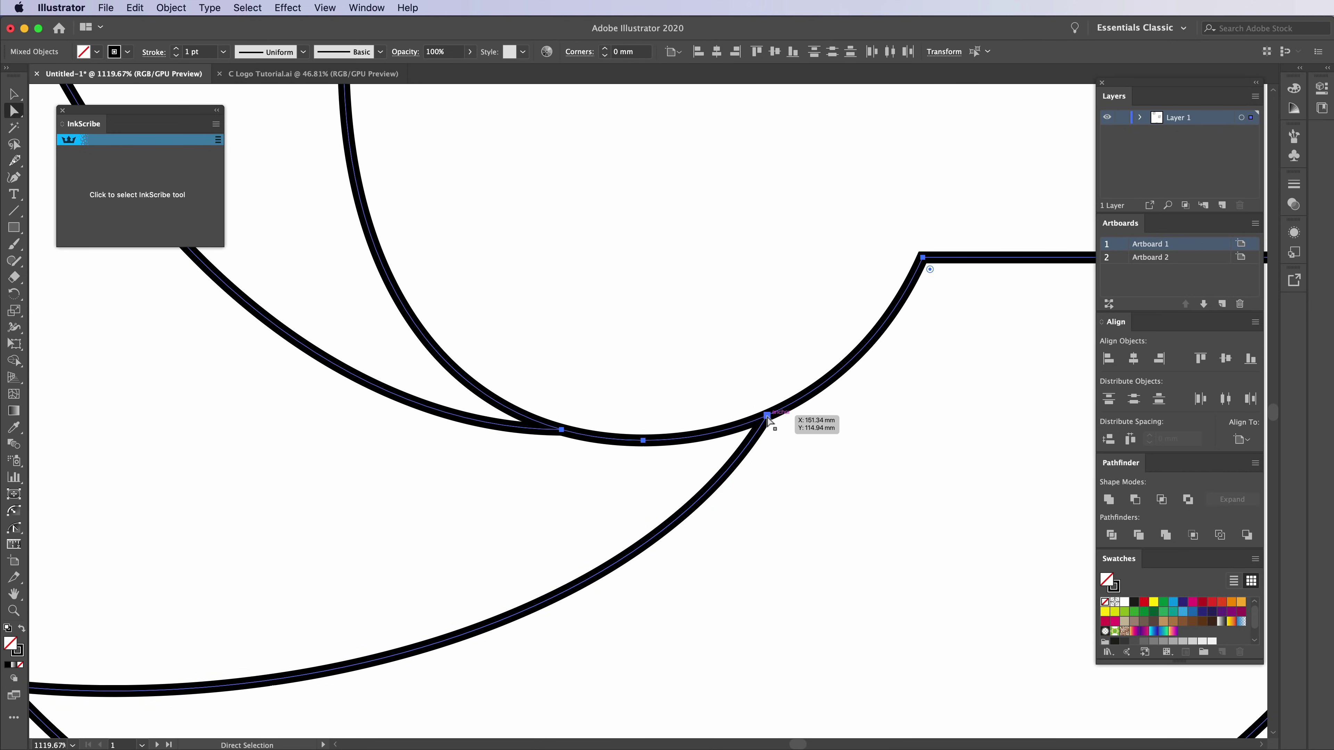
{"action": "left_click", "coordinate": [767, 415]}
{"action": "left_click_drag", "start_coordinate": [767, 416], "coordinate": [771, 406]}
{"action": "left_click", "coordinate": [810, 364]}
{"action": "key", "text": "z"}
{"action": "left_click_drag", "start_coordinate": [816, 366], "coordinate": [789, 424]}
{"action": "key", "text": "v"}
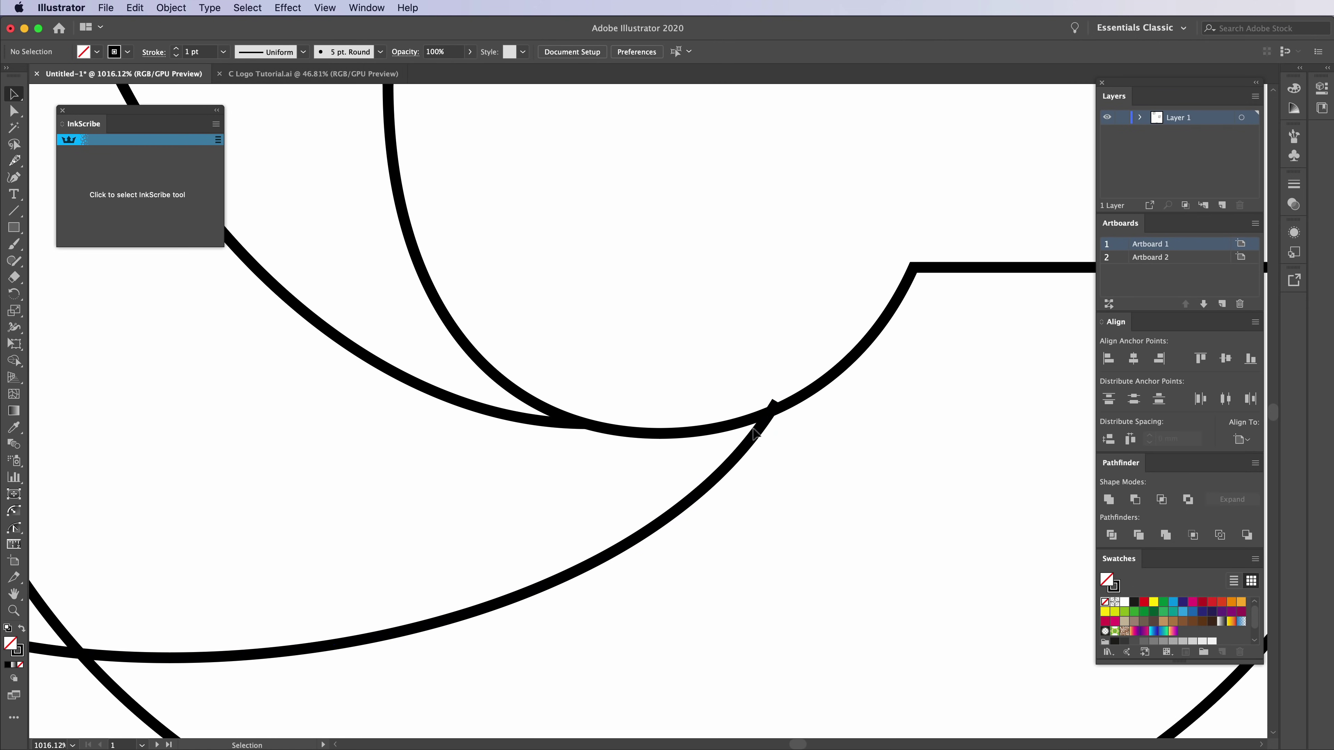
- Select the C with all three curves and remove the curve ends overhanging the outline with Shape Builder
{"action": "scroll", "coordinate": [777, 404], "scroll_direction": "down", "scroll_amount": 5}
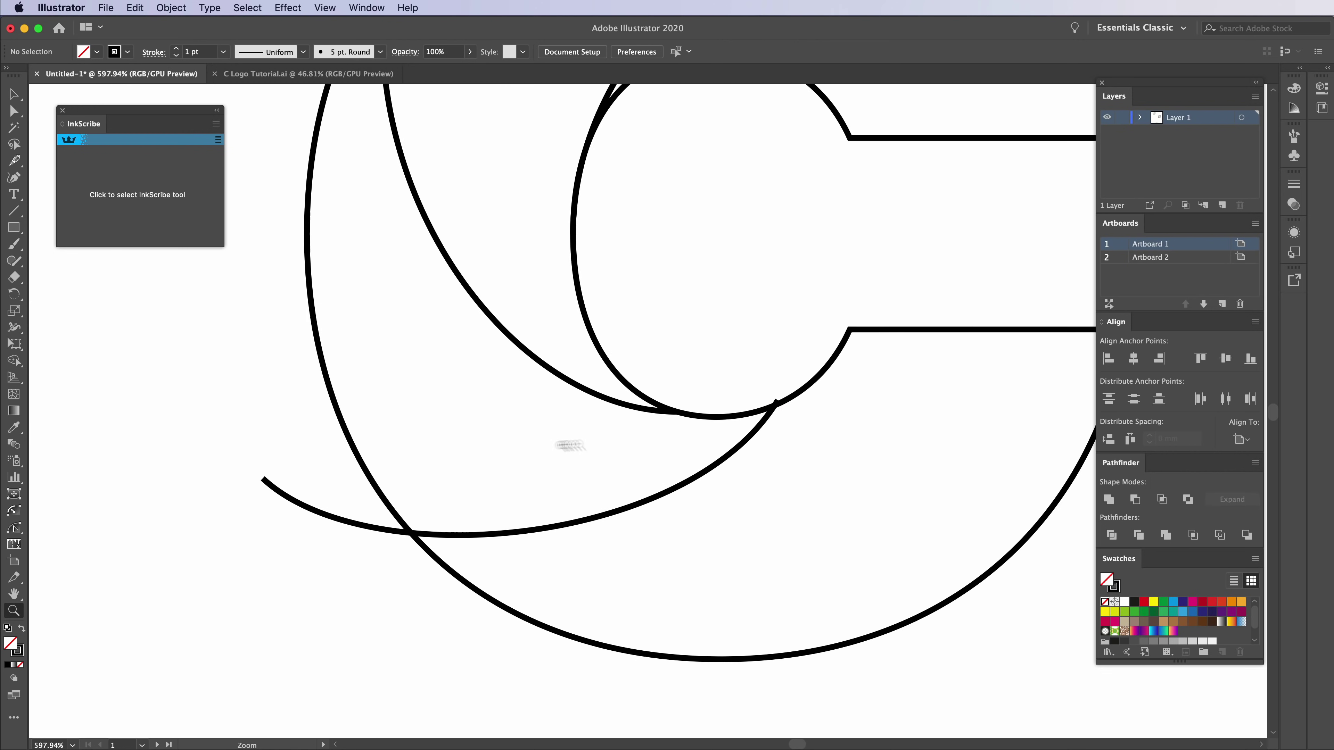
{"action": "left_click_drag", "start_coordinate": [520, 179], "coordinate": [940, 410]}
{"action": "left_click_drag", "start_coordinate": [926, 550], "coordinate": [921, 553]}
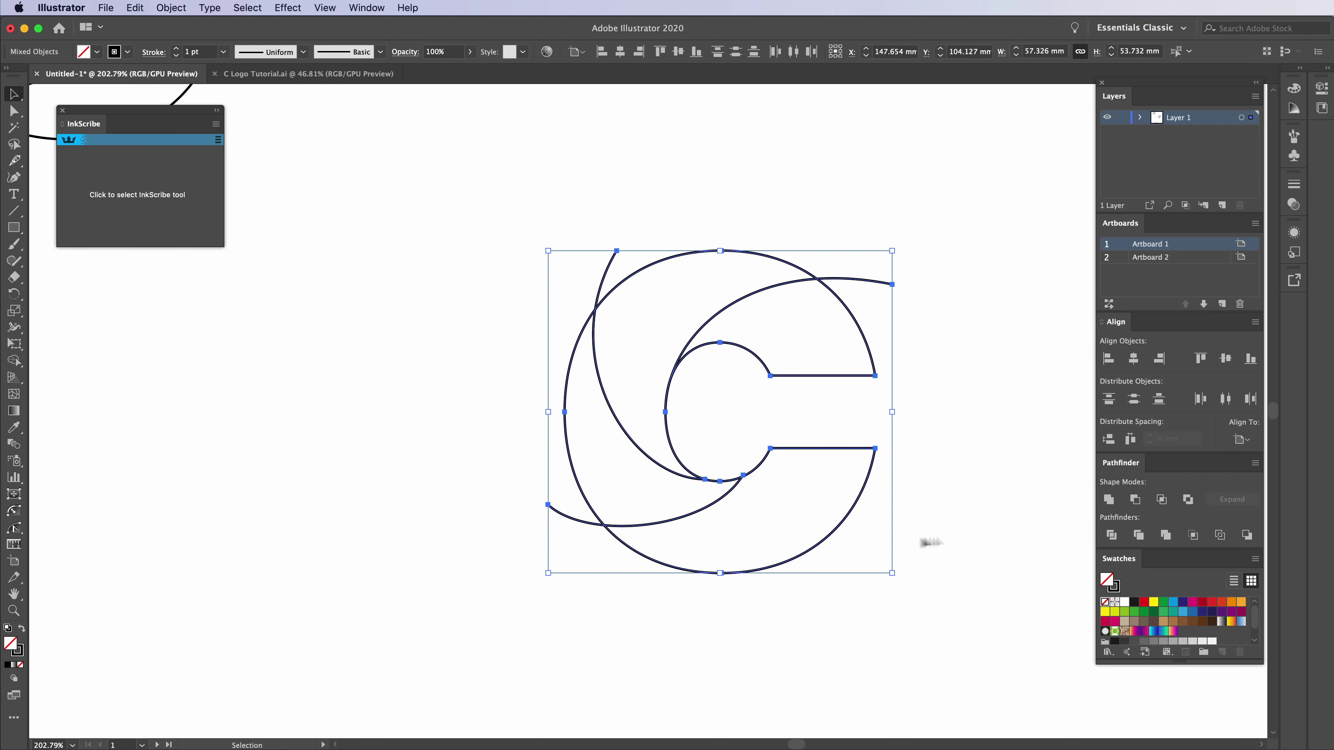
{"action": "left_click", "coordinate": [14, 361]}
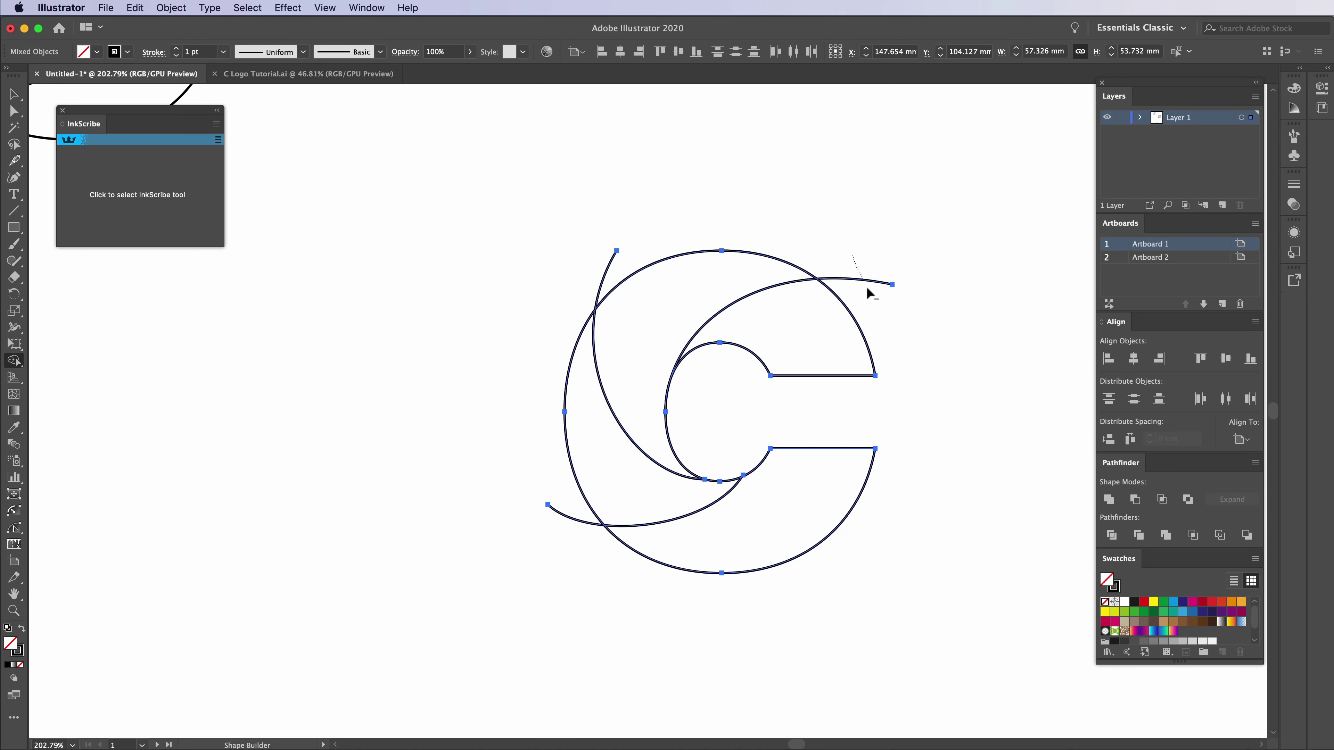
{"action": "left_click", "coordinate": [734, 315], "text": "alt"}
{"action": "left_click", "coordinate": [610, 270], "text": "alt"}
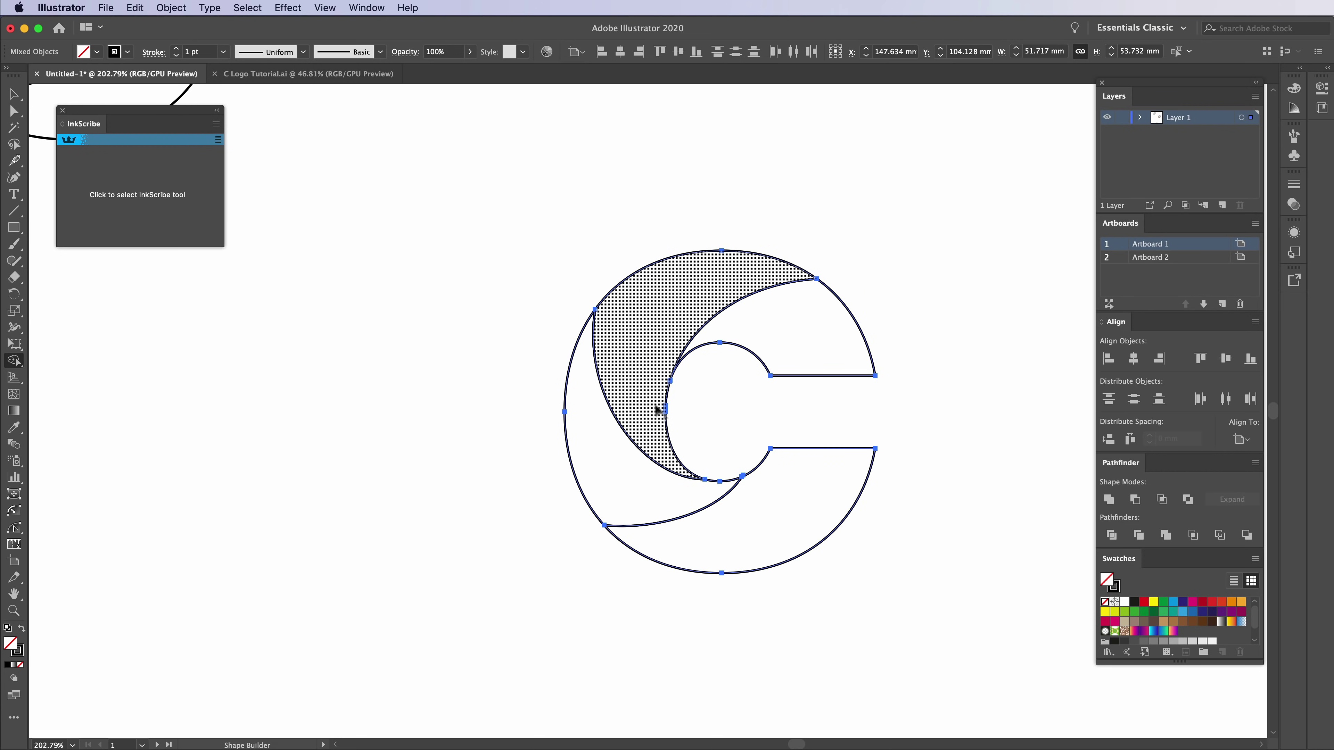
- Select the segmented C artwork and ungroup it
{"action": "key", "text": "v"}
{"action": "left_click", "coordinate": [947, 230]}
{"action": "left_click_drag", "start_coordinate": [915, 317], "coordinate": [934, 390]}
{"action": "key", "text": "super+shift+g"}
{"action": "left_click", "coordinate": [958, 408]}
- Pull individual segments away from the C to check that they are separate, undoing each move
{"action": "key", "text": "super+z"}
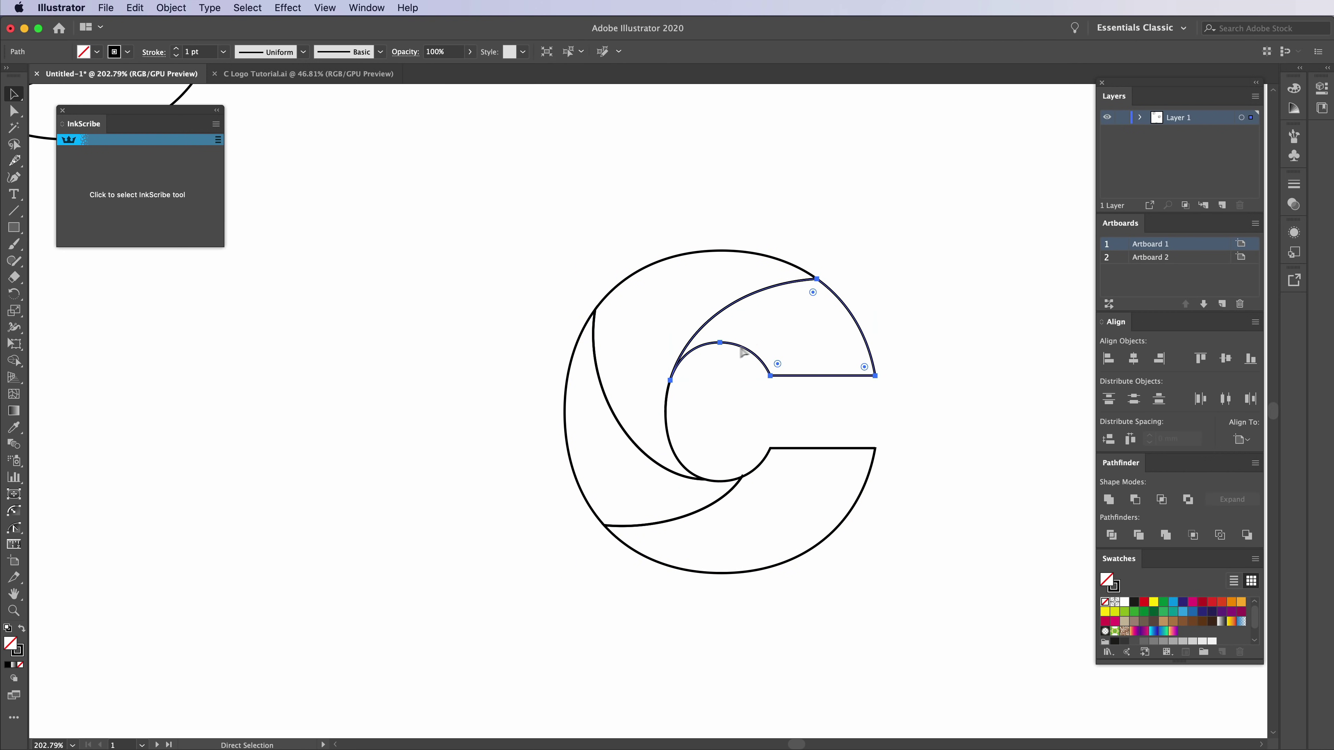
{"action": "left_click_drag", "start_coordinate": [667, 406], "coordinate": [744, 407]}
{"action": "key", "text": "super+z"}
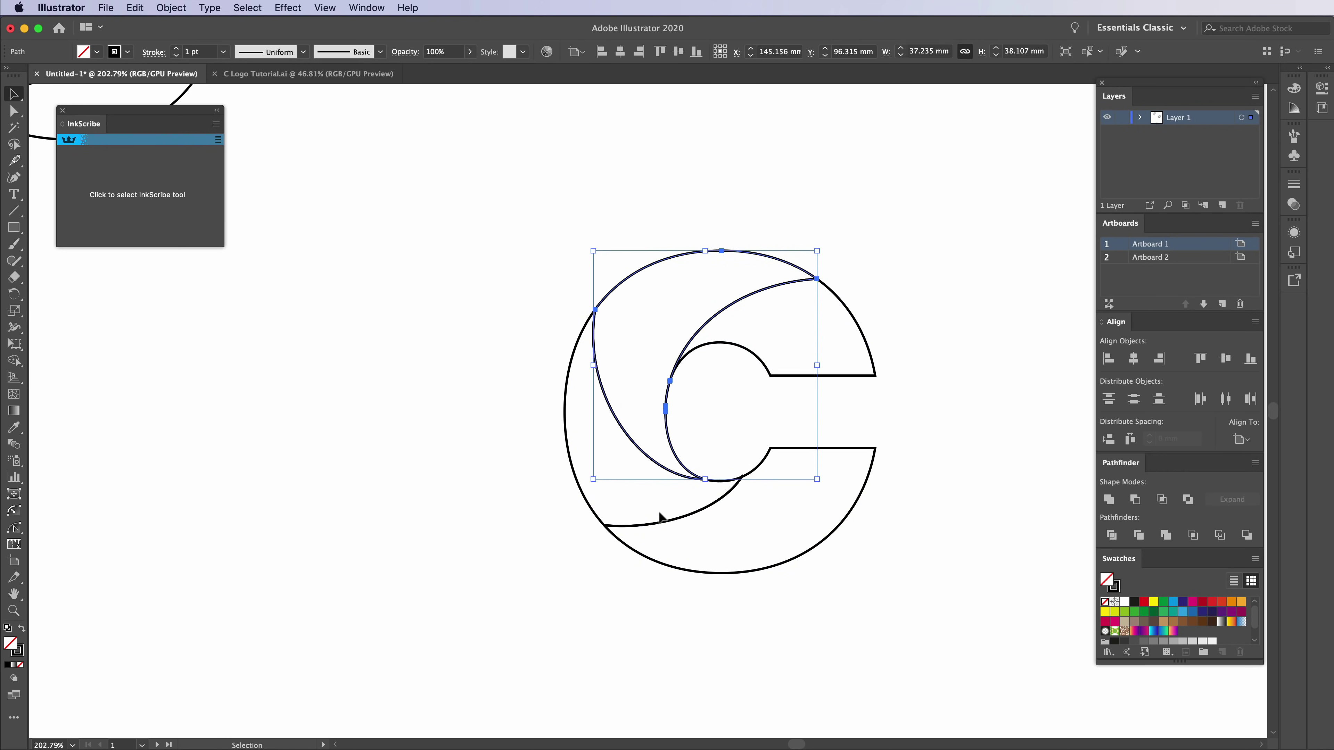
{"action": "left_click_drag", "start_coordinate": [593, 512], "coordinate": [434, 495]}
{"action": "key", "text": "super+z"}
{"action": "left_click", "coordinate": [870, 527]}
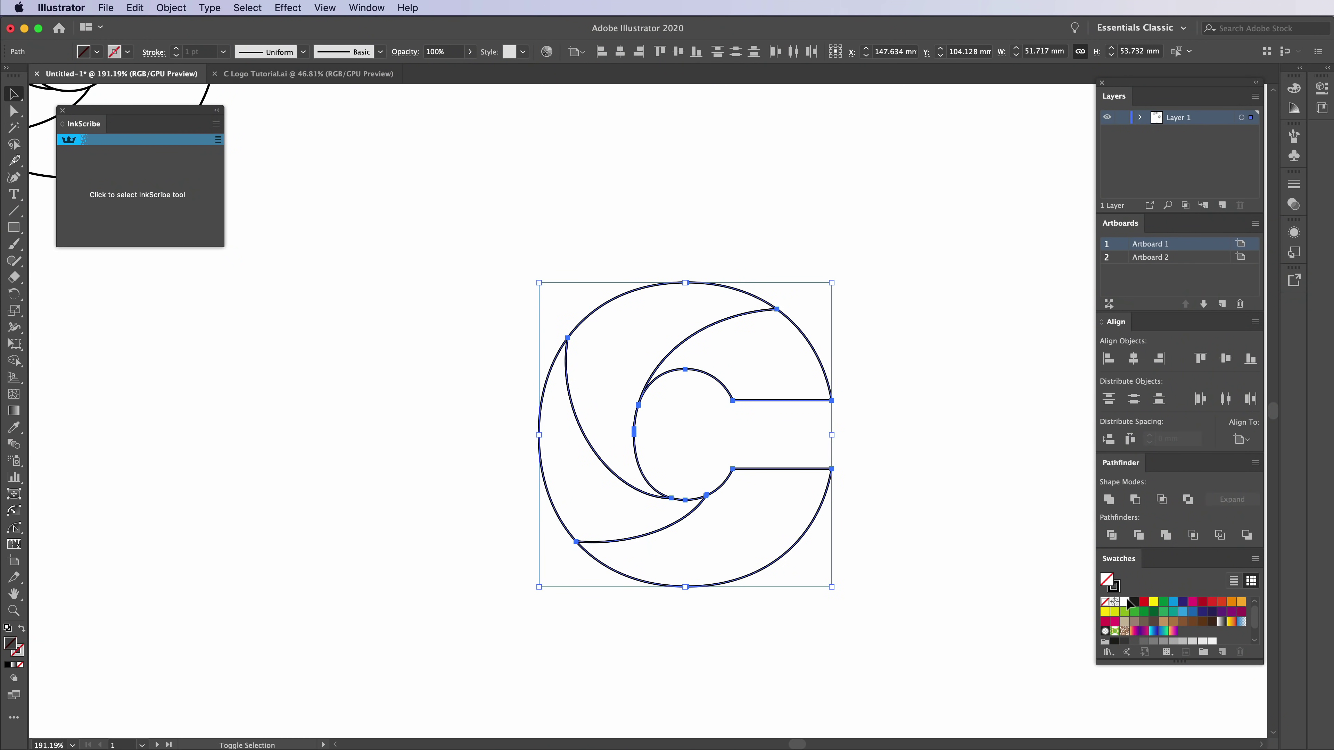
- Swap fill and stroke on the selected C segments to make them solid black without an outline
{"action": "key", "text": "shift+x"}
{"action": "left_click", "coordinate": [927, 541]}
- Select the black segments and remove the stray straight sliver on the counter's left edge with Shape Builder
{"action": "key", "text": "z"}
{"action": "left_click", "coordinate": [760, 367]}
{"action": "scroll", "coordinate": [760, 367], "scroll_direction": "up", "scroll_amount": 2}
{"action": "key", "text": "space"}
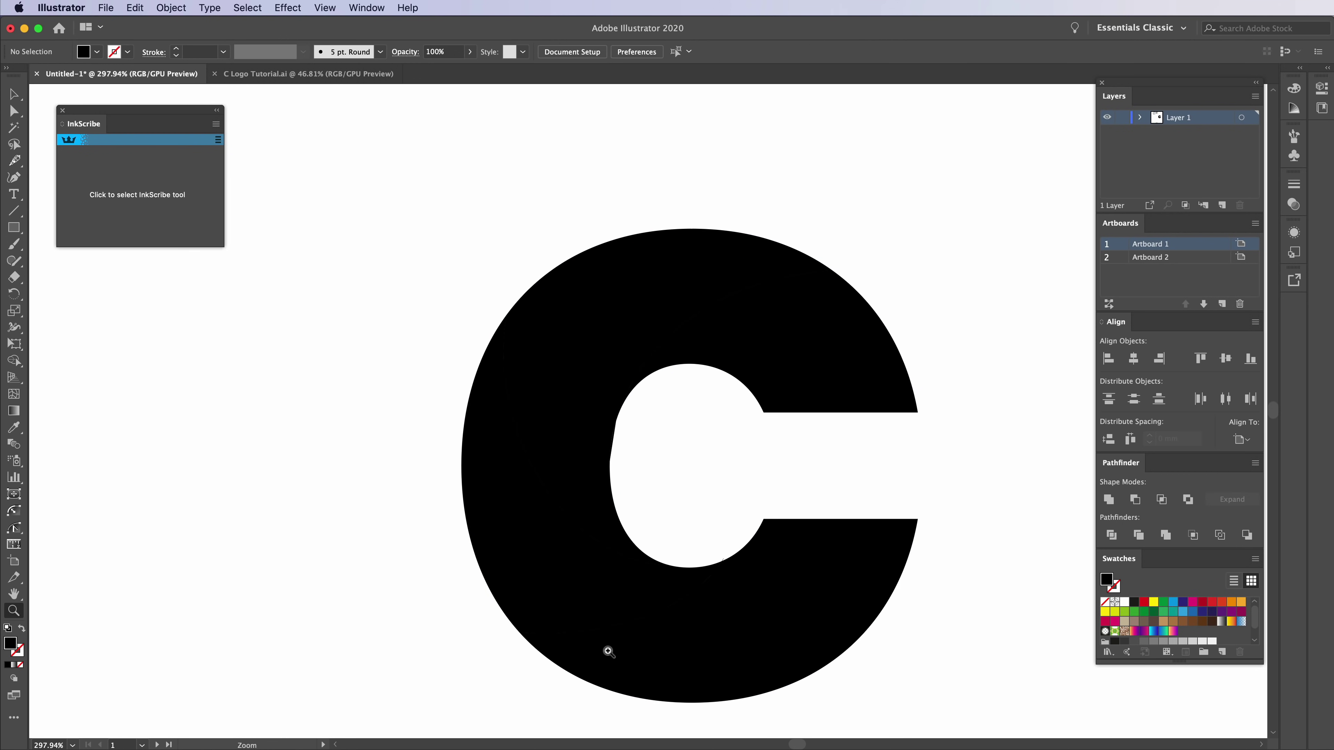
{"action": "left_click_drag", "start_coordinate": [625, 371], "coordinate": [770, 489]}
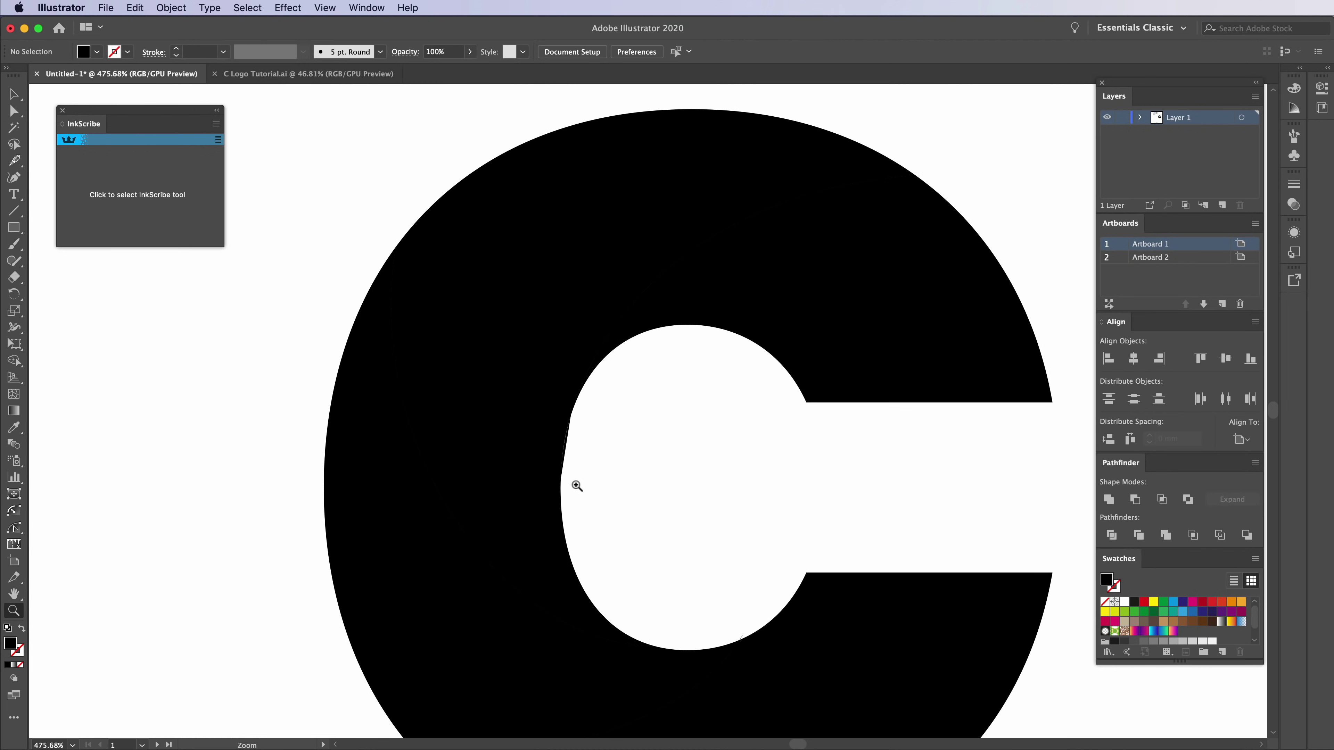
{"action": "left_click_drag", "start_coordinate": [589, 494], "coordinate": [414, 500]}
{"action": "key", "text": "v"}
{"action": "left_click_drag", "start_coordinate": [343, 260], "coordinate": [889, 670]}
{"action": "key", "text": "z"}
{"action": "left_click_drag", "start_coordinate": [592, 490], "coordinate": [744, 587]}
{"action": "key", "text": "shift+m"}
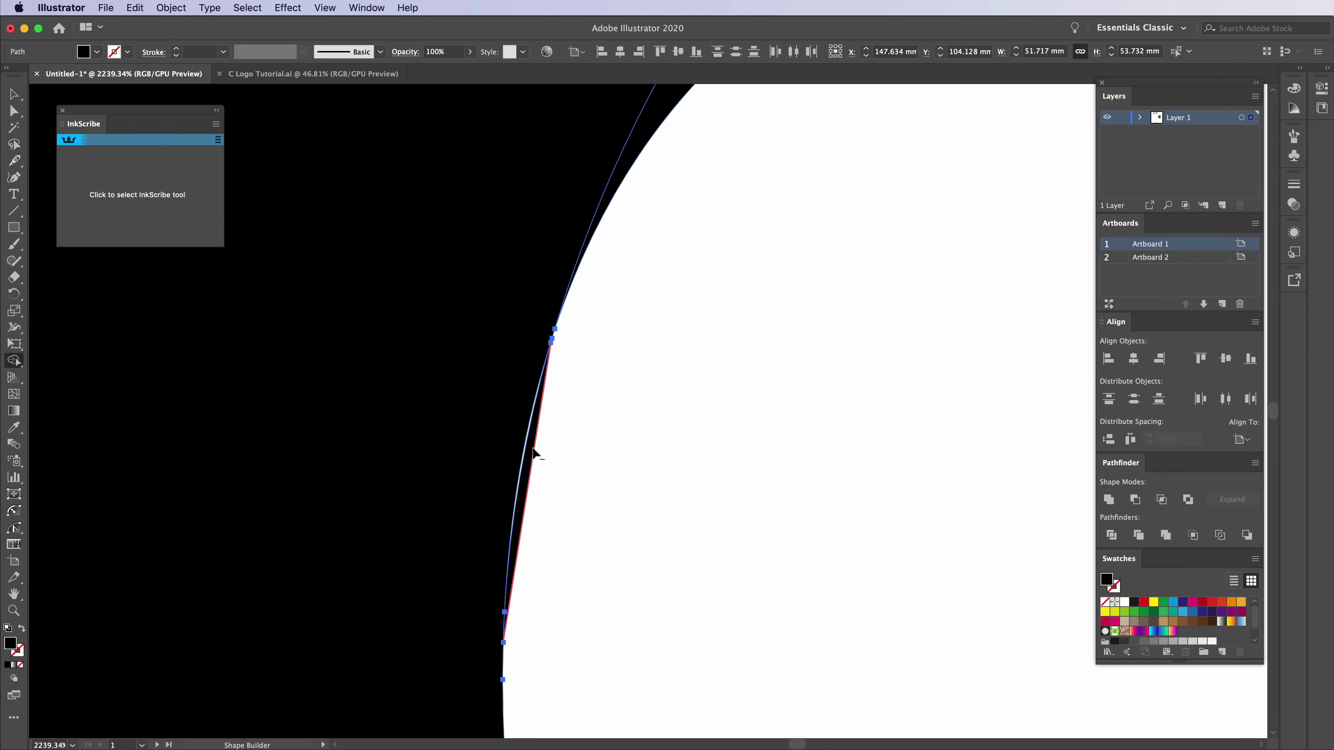
{"action": "left_click", "coordinate": [533, 446], "text": "alt"}
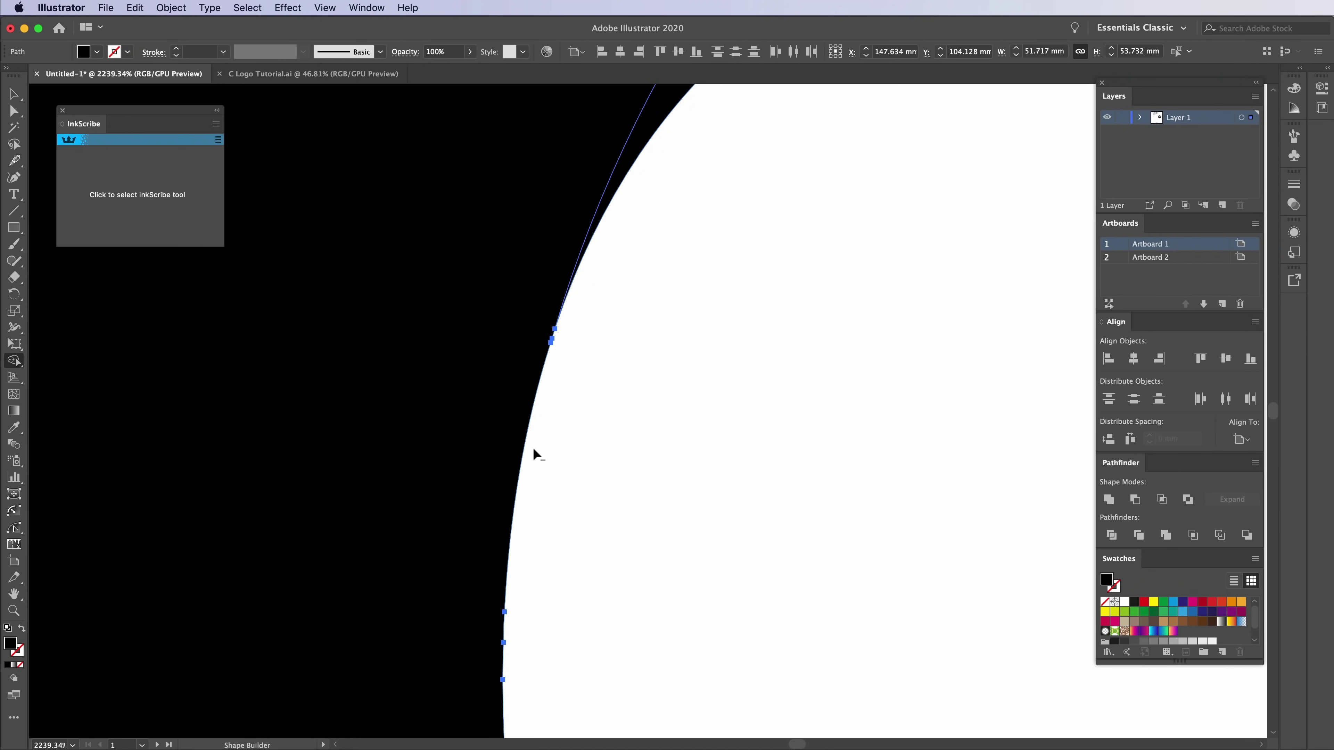
- Select the black C's segments one after another to check each individual piece
{"action": "key", "text": "z"}
{"action": "left_click_drag", "start_coordinate": [766, 486], "coordinate": [480, 514]}
{"action": "left_click_drag", "start_coordinate": [744, 536], "coordinate": [594, 535]}
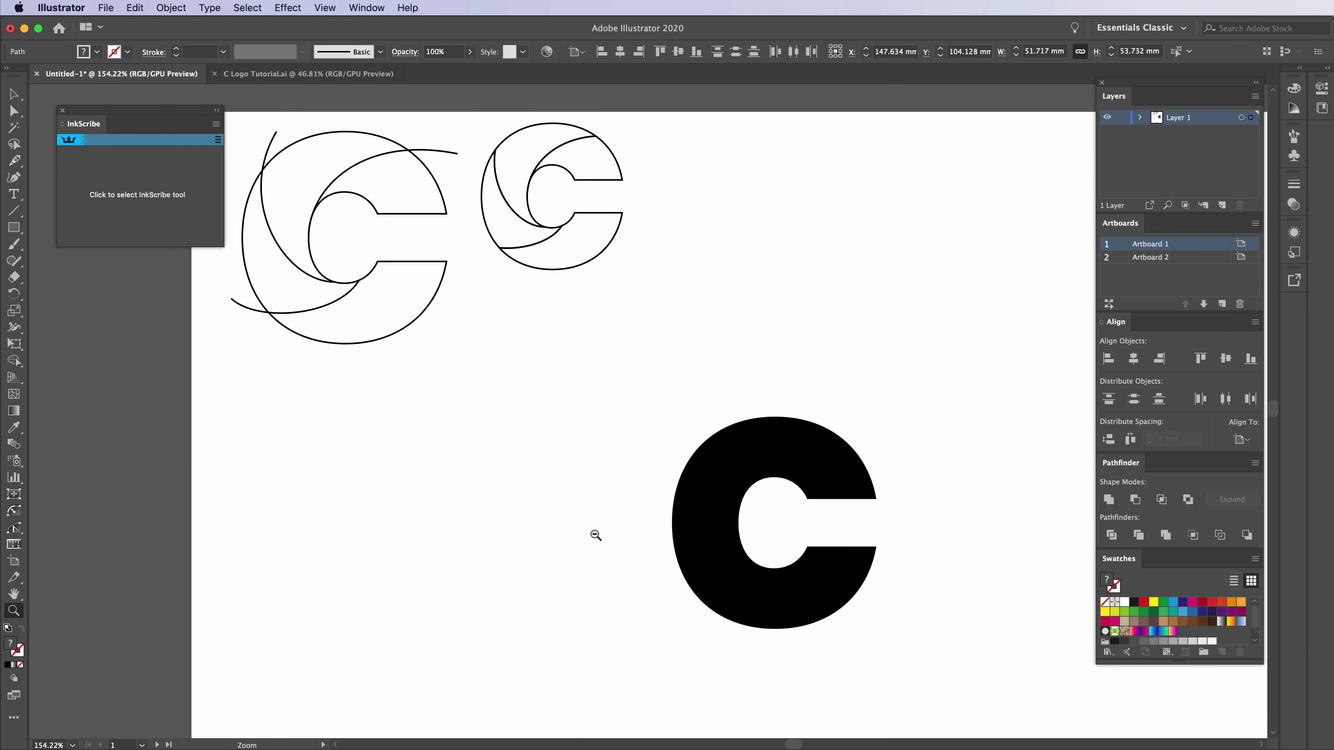
{"action": "key", "text": "v"}
{"action": "left_click", "coordinate": [591, 527]}
{"action": "left_click", "coordinate": [818, 467]}
{"action": "left_click", "coordinate": [762, 462]}
{"action": "left_click", "coordinate": [709, 558]}
{"action": "left_click", "coordinate": [802, 609]}
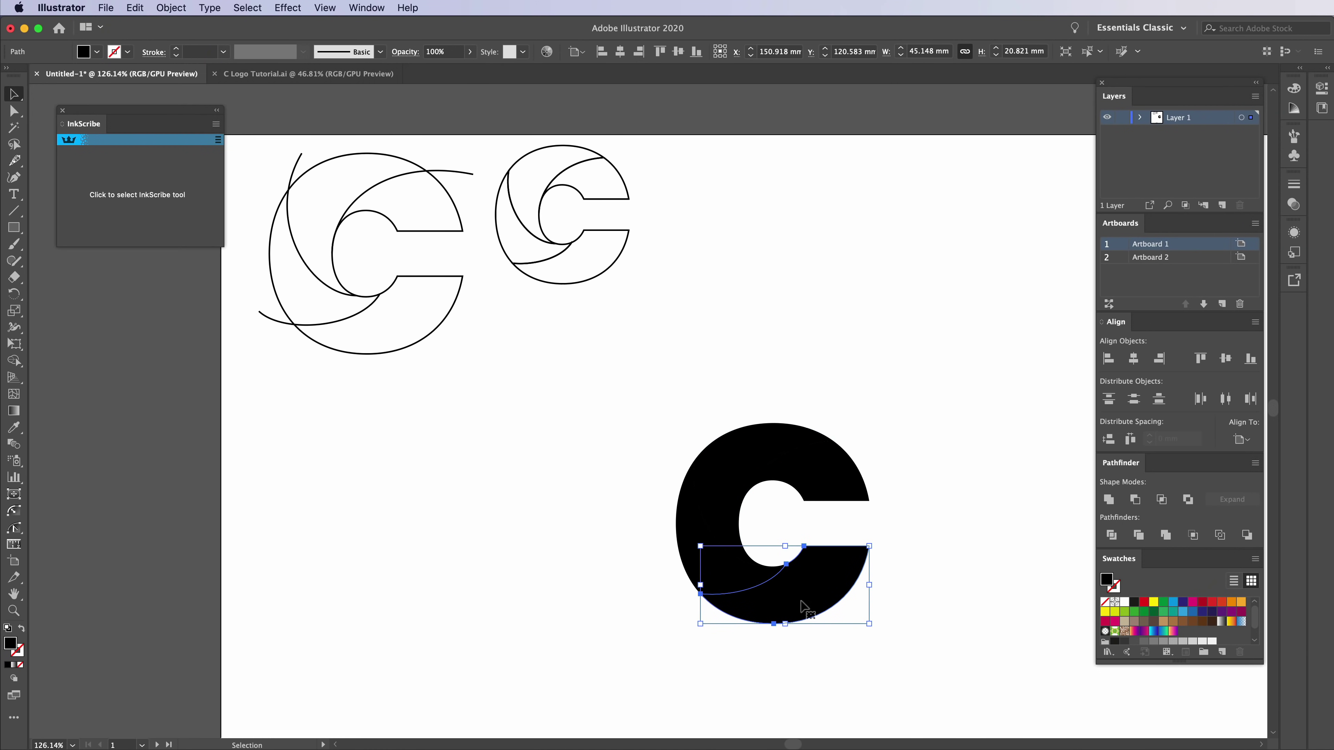
{"action": "left_click", "coordinate": [911, 578]}
- Examine the row of gradient color squares on Artboard 2
{"action": "key", "text": "z"}
{"action": "left_click", "coordinate": [720, 557], "text": "alt"}
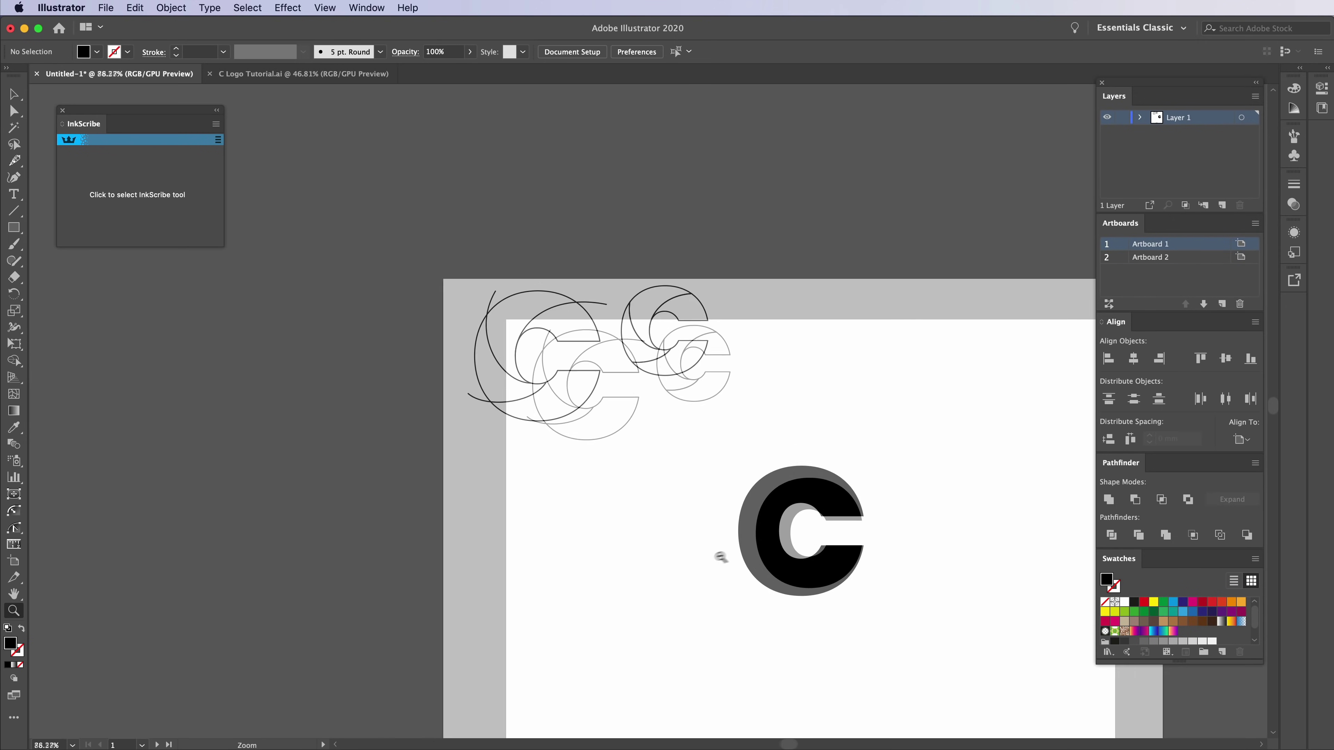
{"action": "left_click", "coordinate": [768, 596], "text": "alt"}
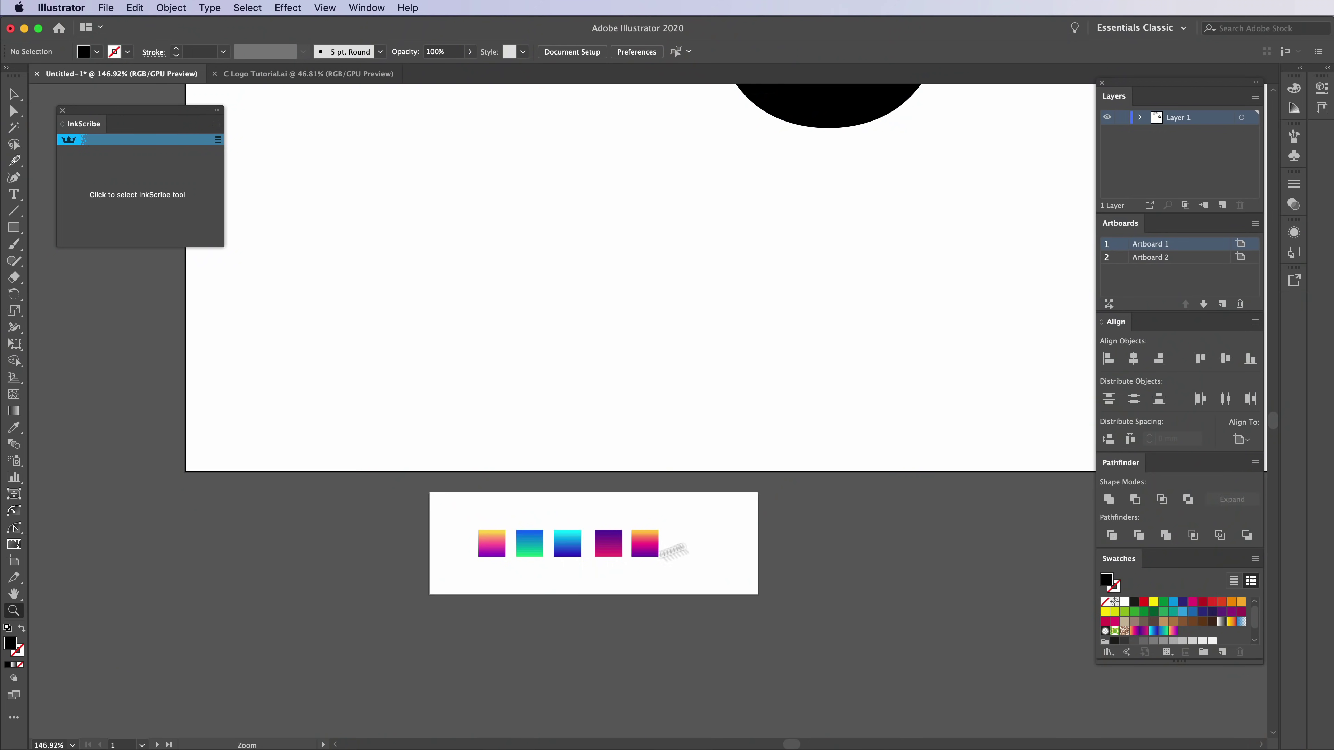
{"action": "left_click_drag", "start_coordinate": [496, 575], "coordinate": [536, 504]}
{"action": "key", "text": "v"}
{"action": "left_click_drag", "start_coordinate": [388, 421], "coordinate": [851, 537]}
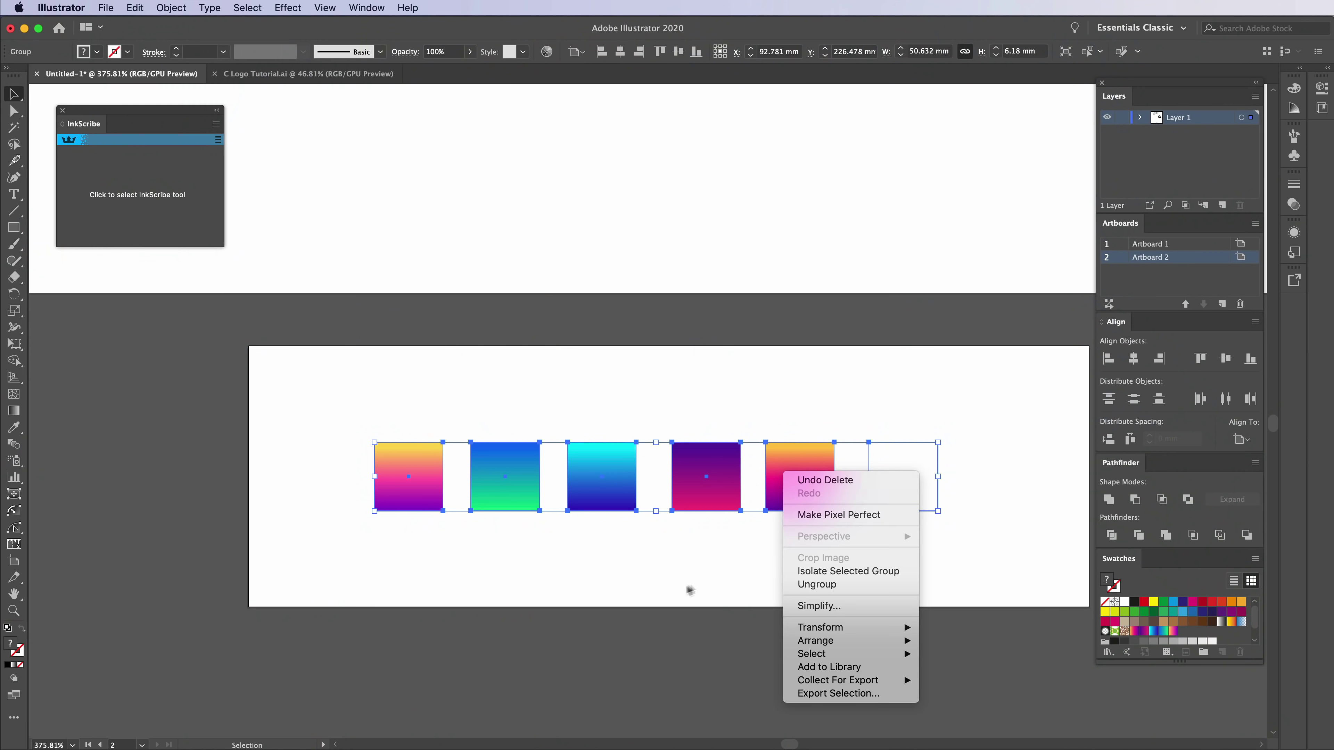
{"action": "left_click", "coordinate": [666, 572]}
{"action": "left_click", "coordinate": [666, 571]}
- Bring up the Gradient settings to inspect the color gradient, and dismiss them
{"action": "key", "text": "i"}
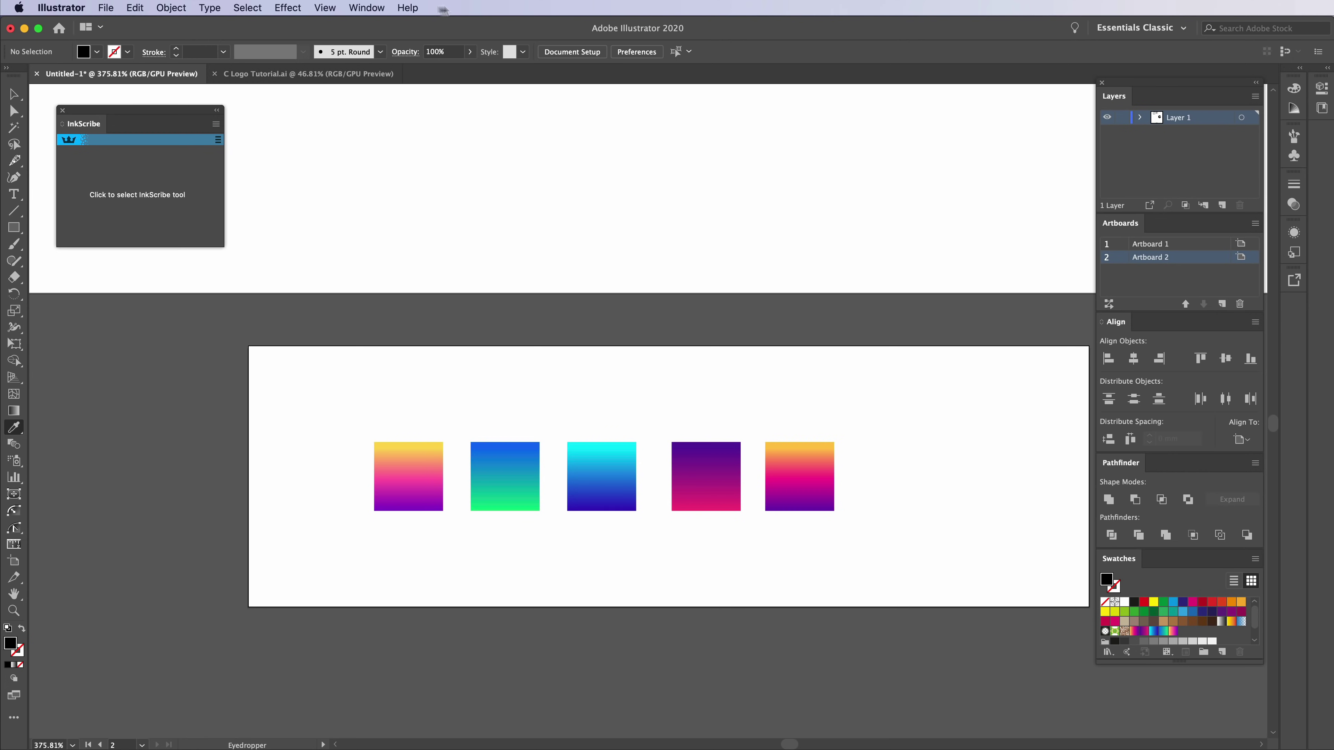
{"action": "left_click", "coordinate": [376, 7]}
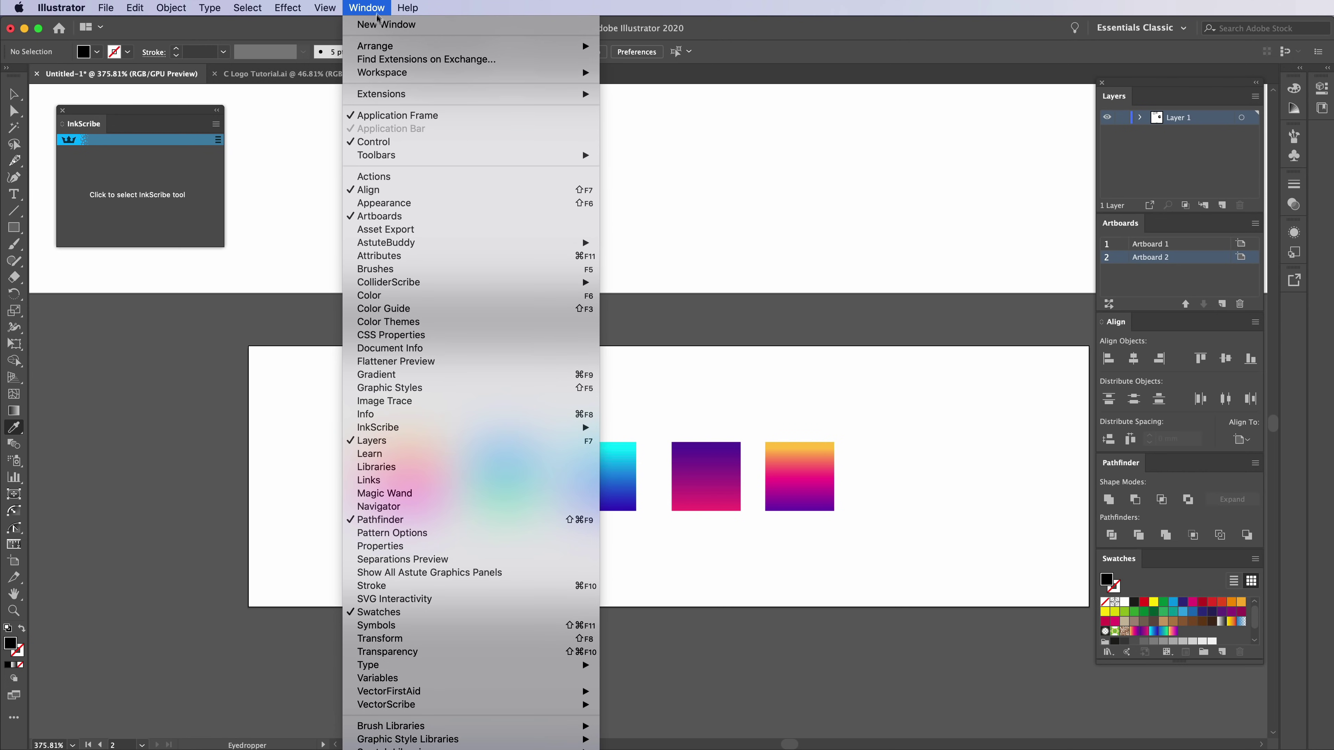
{"action": "left_click", "coordinate": [382, 376]}
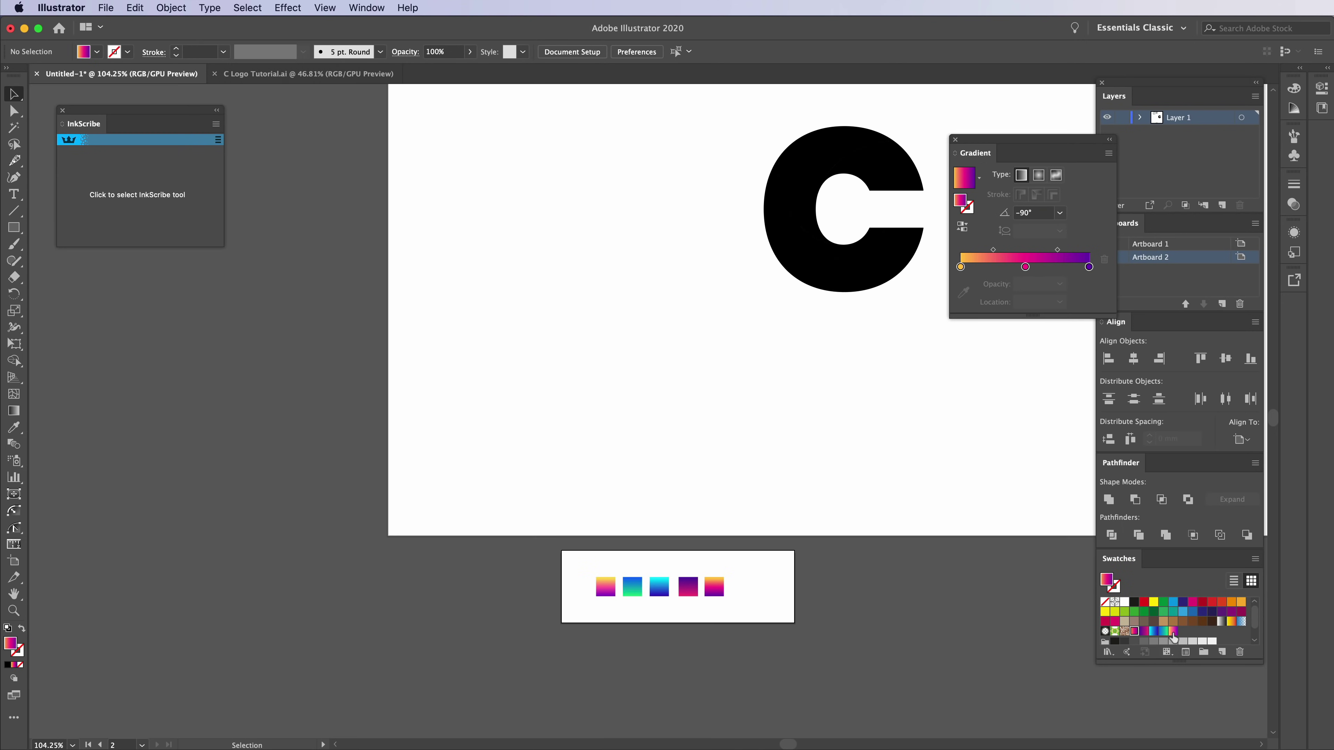
{"action": "left_click", "coordinate": [955, 140]}
- Fill the C's upper-right segment with the blue-to-green gradient swatch
{"action": "left_click_drag", "start_coordinate": [951, 138], "coordinate": [813, 382]}
{"action": "left_click_drag", "start_coordinate": [767, 438], "coordinate": [891, 443]}
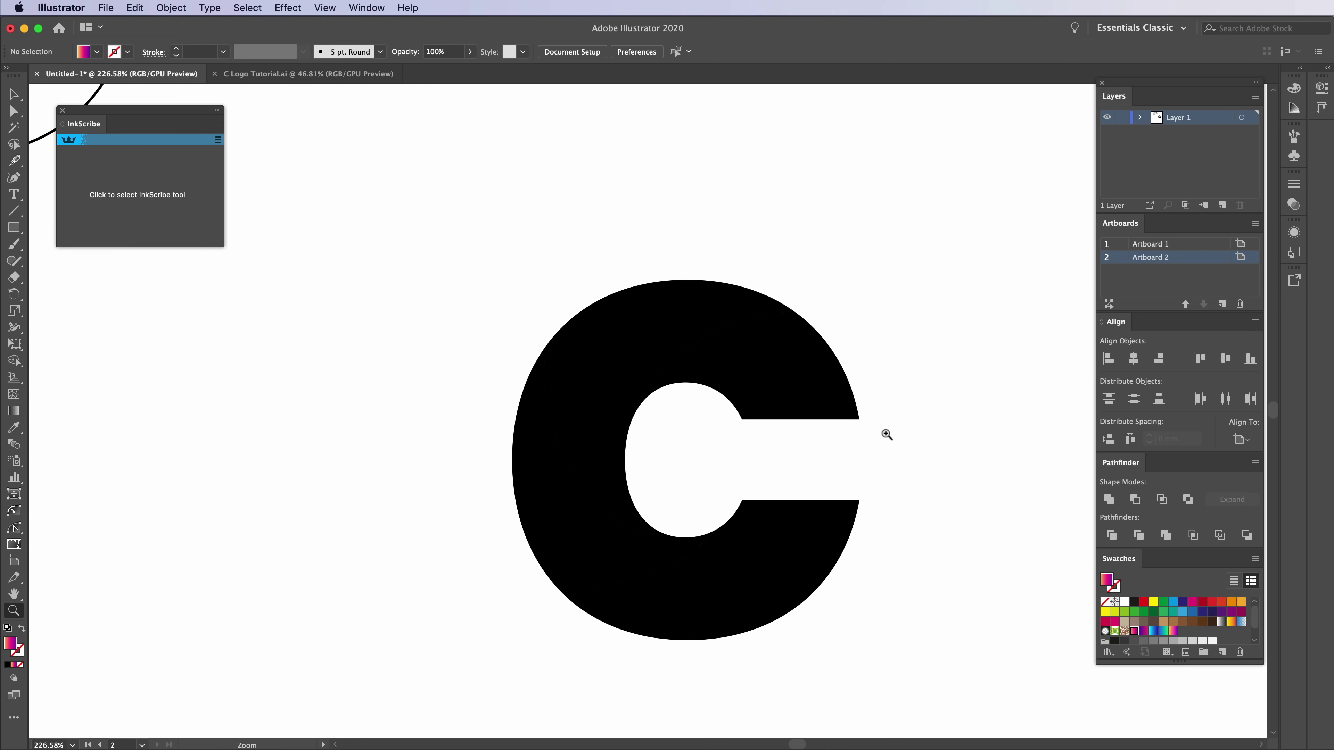
{"action": "key", "text": "v"}
{"action": "left_click", "coordinate": [823, 403]}
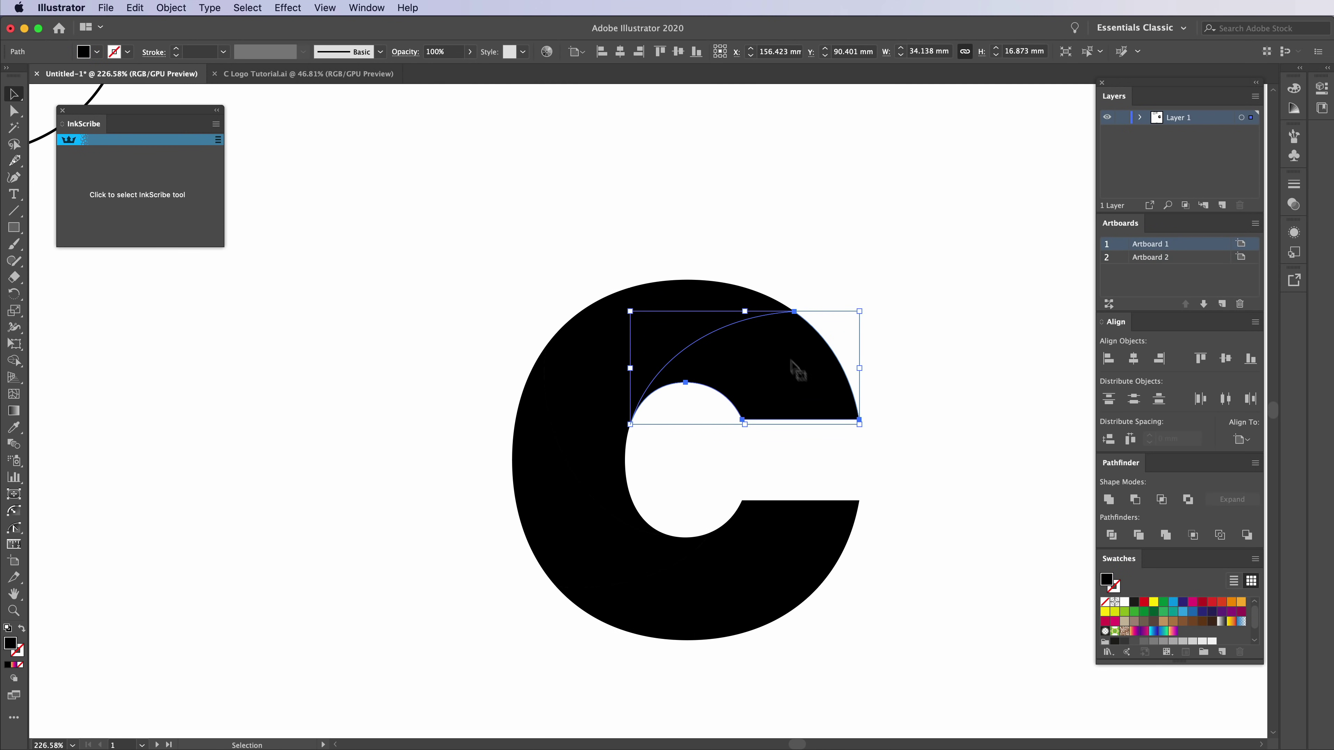
{"action": "left_click", "coordinate": [1163, 632]}
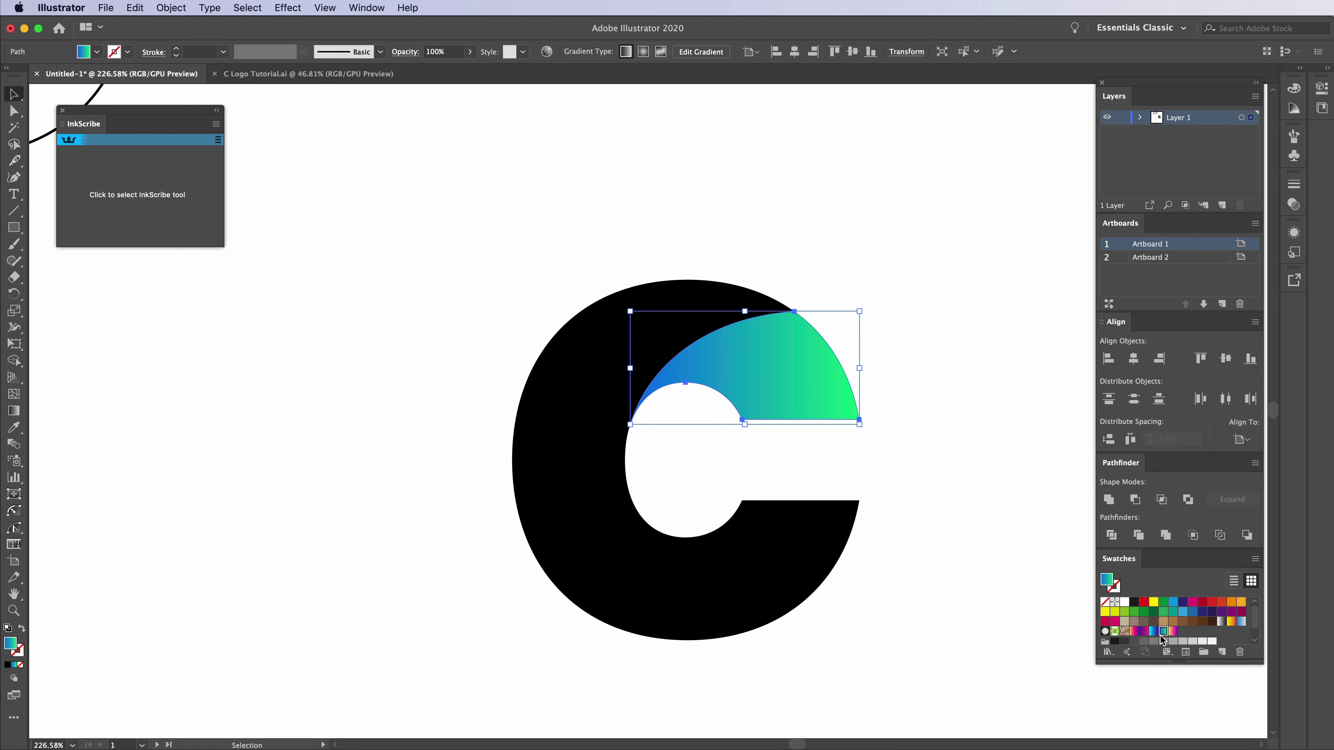
- Fill the C's top, lower-left and bottom segments with the cyan-to-indigo, purple-to-crimson and yellow-pink-purple gradient swatches, respectively
{"action": "left_click", "coordinate": [666, 327]}
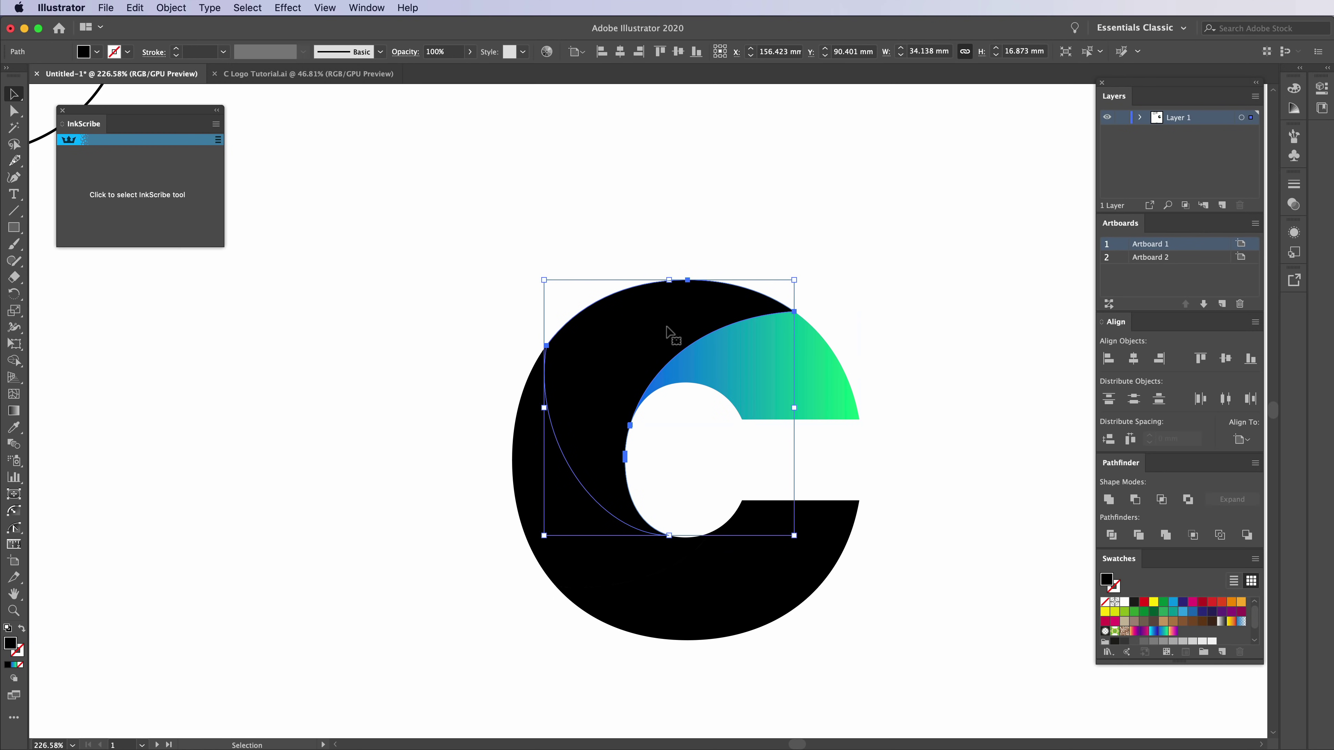
{"action": "left_click", "coordinate": [1154, 632]}
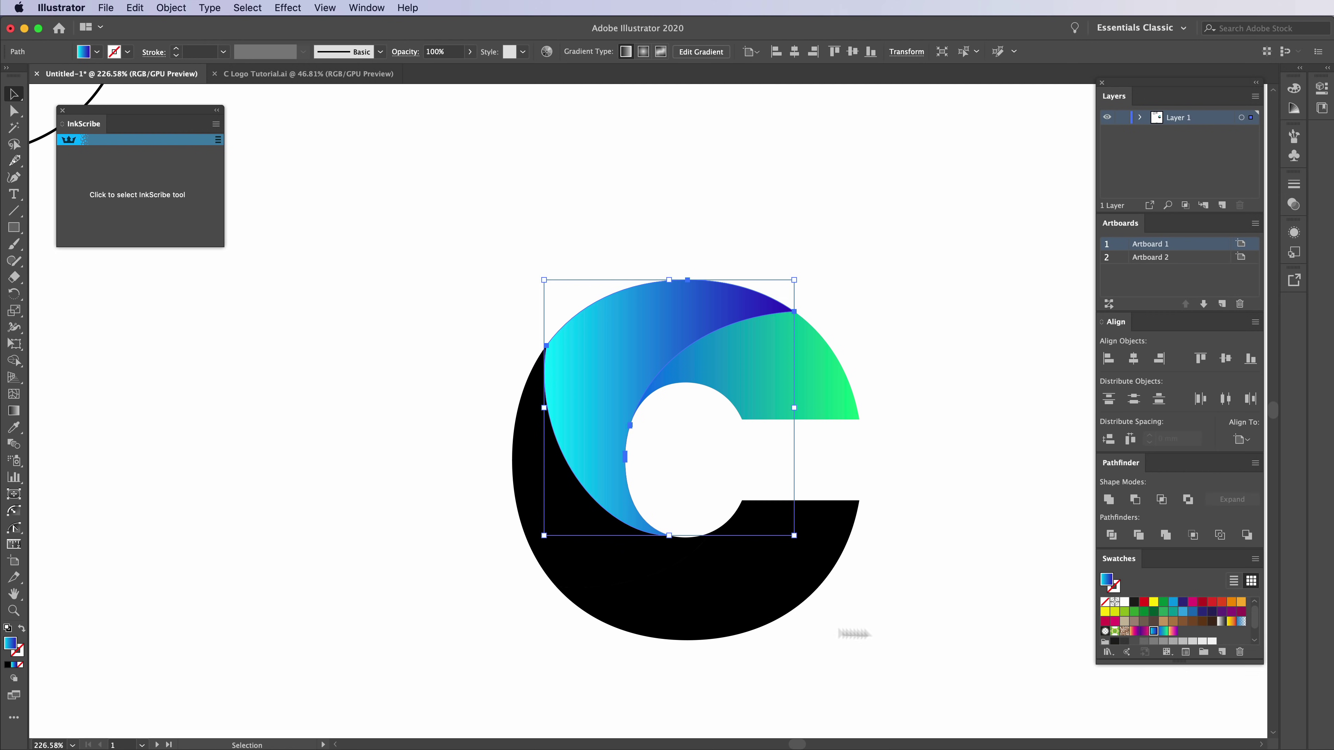
{"action": "left_click", "coordinate": [623, 564]}
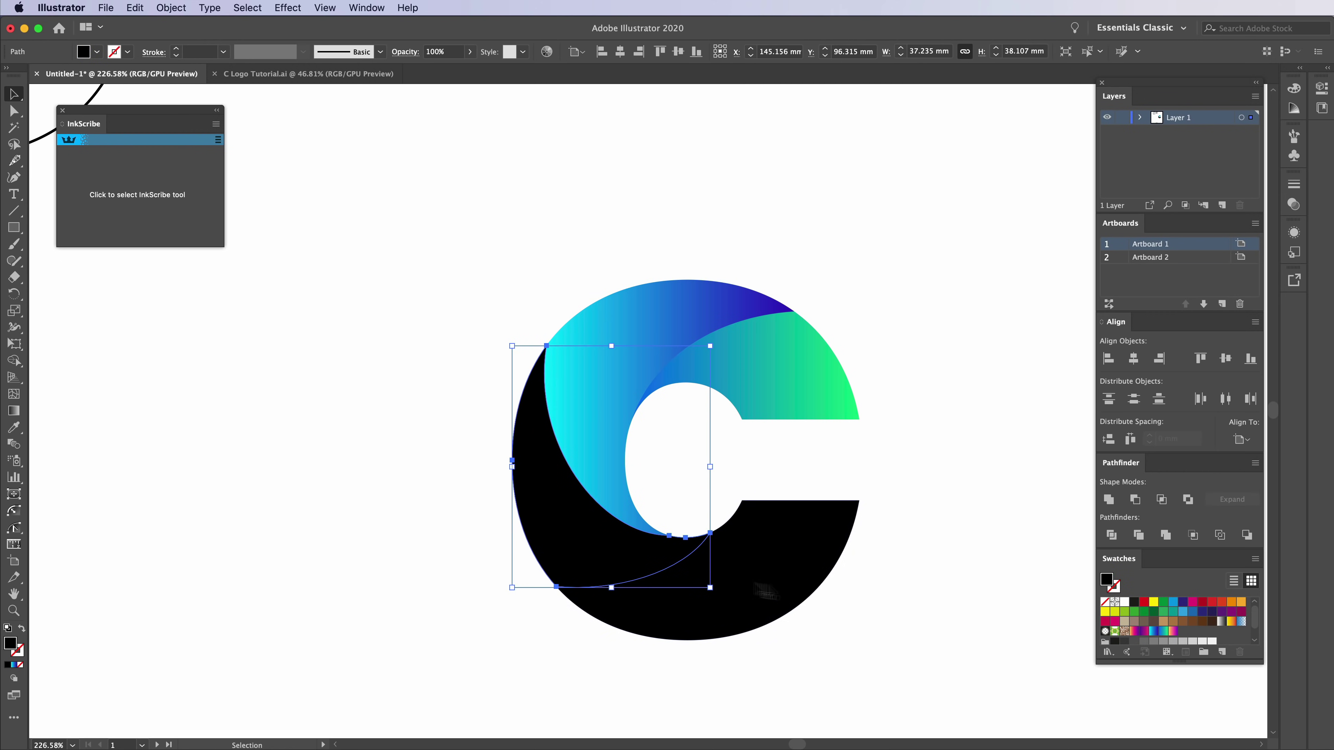
{"action": "left_click", "coordinate": [1143, 633]}
{"action": "left_click", "coordinate": [751, 568]}
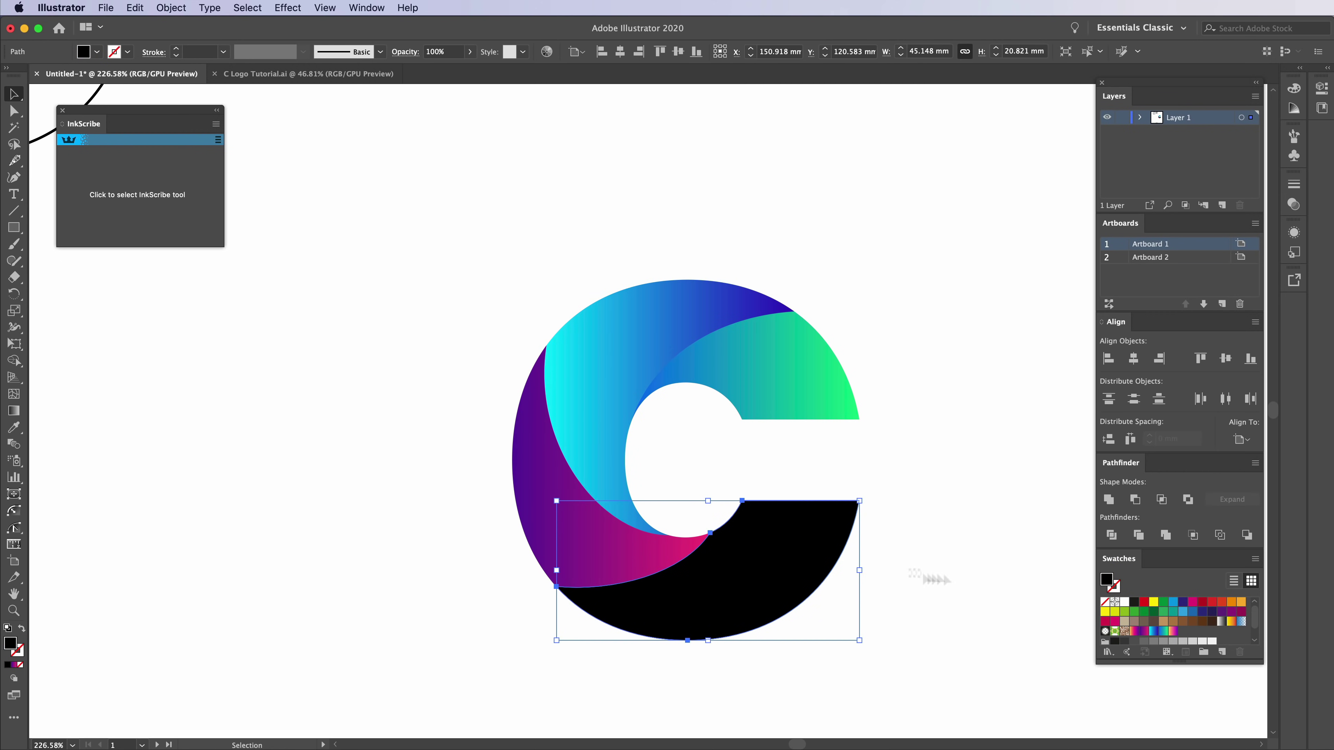
{"action": "left_click", "coordinate": [1173, 631]}
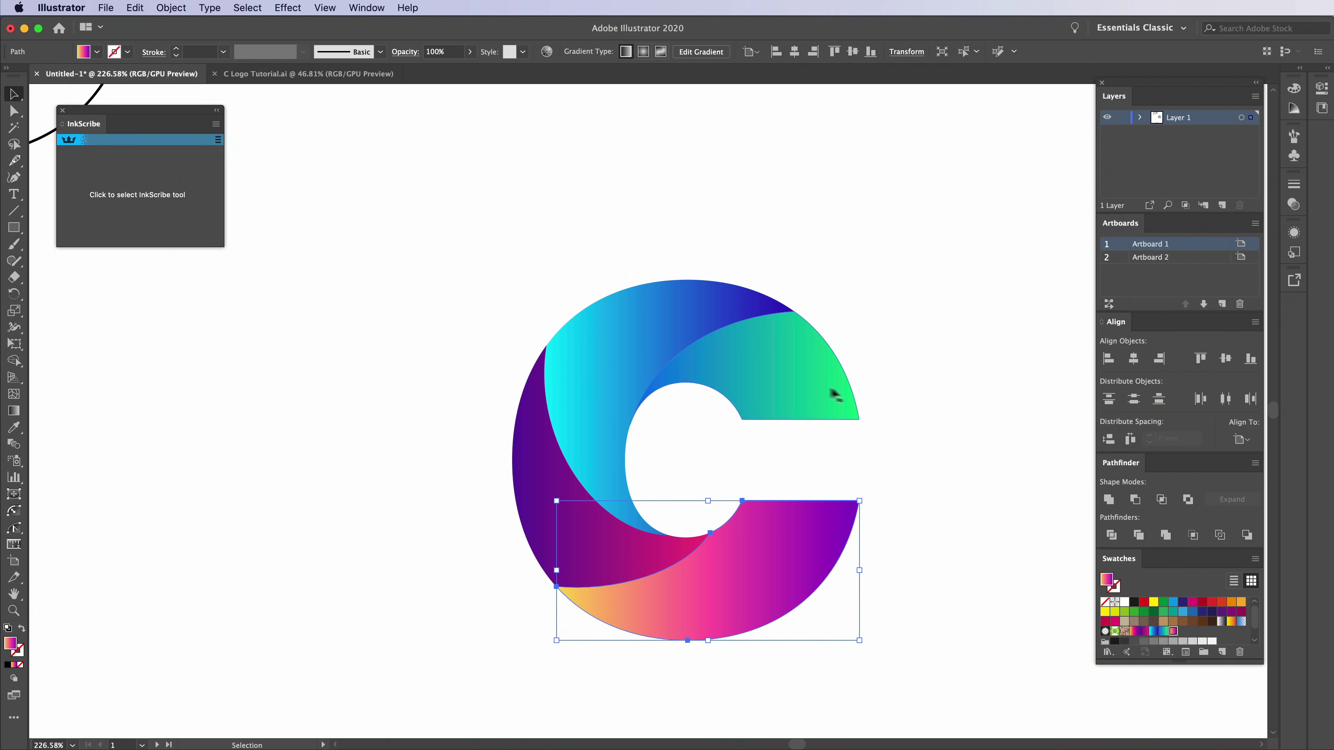
- Redirect the gradients of the C's two upper segments diagonally, with green at the inner curve and cyan at the top edge
{"action": "left_click", "coordinate": [785, 392]}
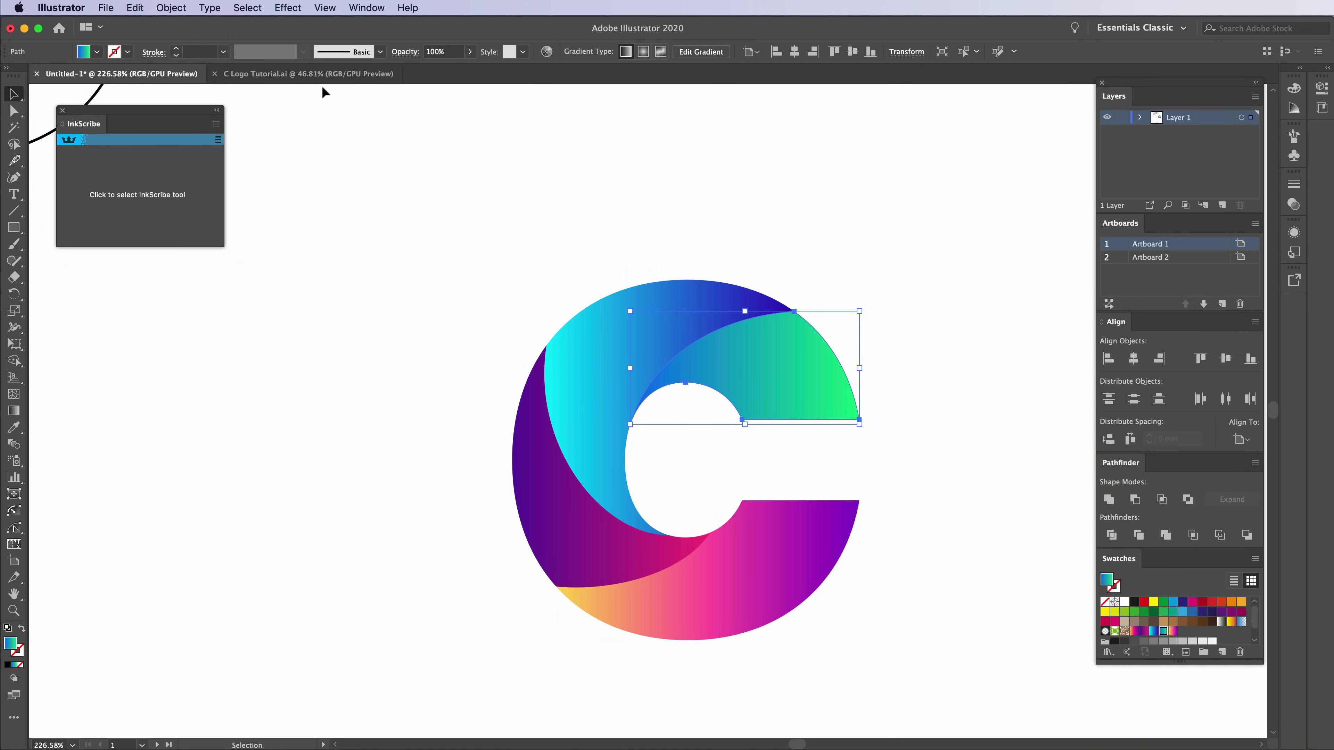
{"action": "key", "text": "g"}
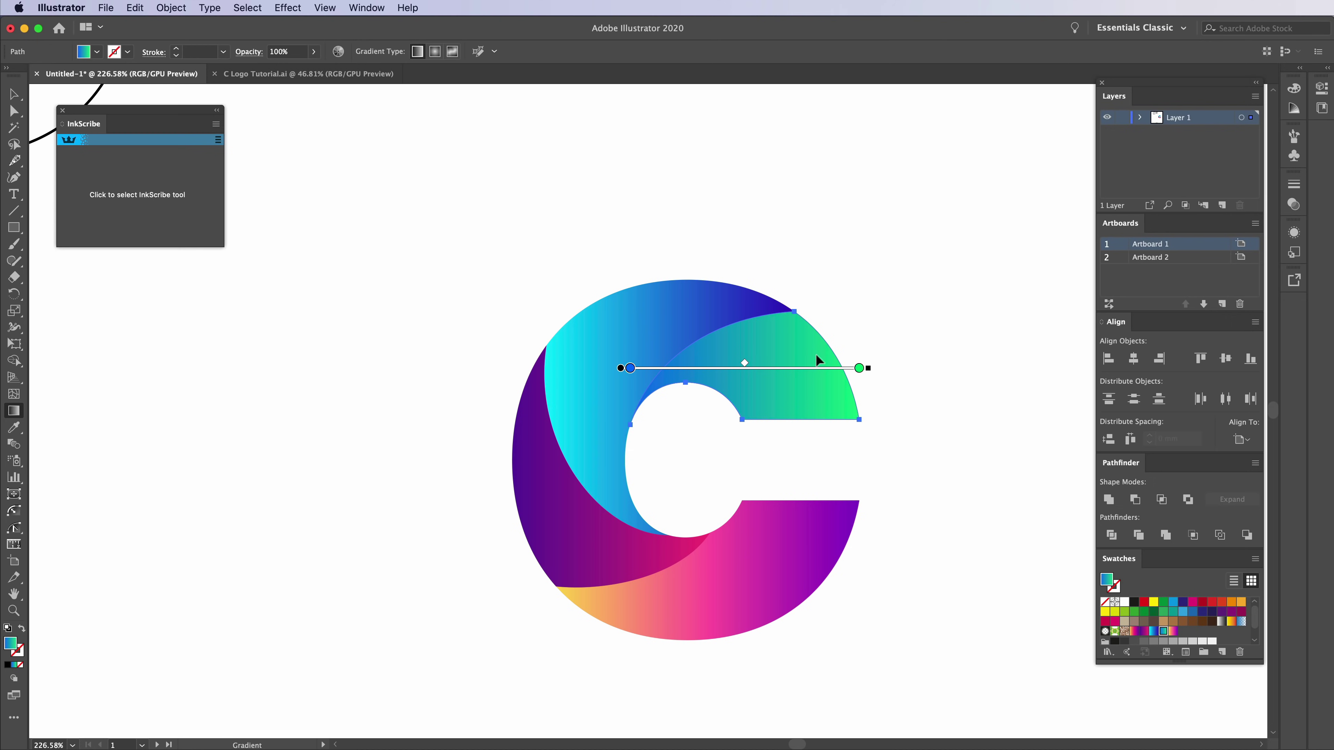
{"action": "left_click_drag", "start_coordinate": [857, 417], "coordinate": [685, 357]}
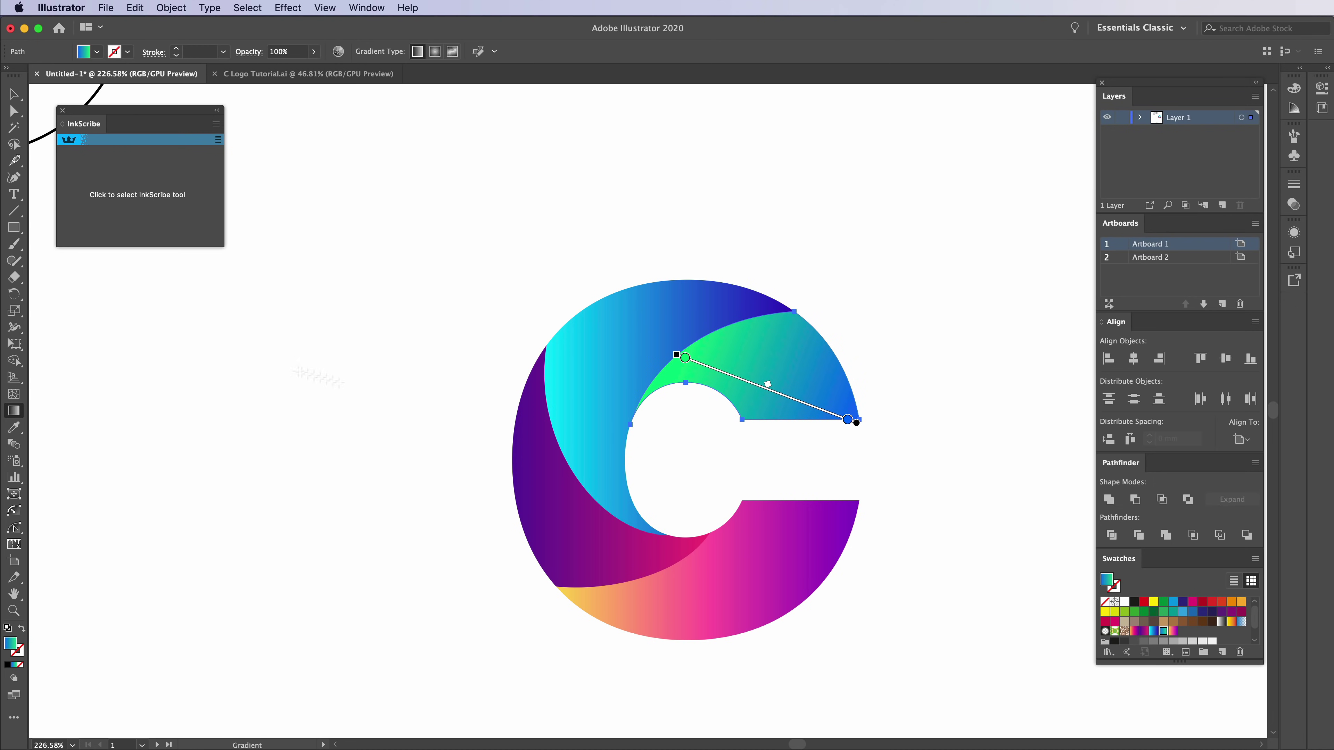
{"action": "left_click", "coordinate": [644, 328], "text": "super"}
{"action": "mouse_move", "coordinate": [723, 286]}
{"action": "left_mouse_down"}
{"action": "mouse_move", "coordinate": [634, 387]}
{"action": "mouse_move", "coordinate": [635, 524]}
{"action": "mouse_move", "coordinate": [609, 520]}
{"action": "left_mouse_up"}
{"action": "mouse_move", "coordinate": [765, 303]}
{"action": "left_mouse_down"}
{"action": "mouse_move", "coordinate": [609, 469]}
{"action": "mouse_move", "coordinate": [636, 522]}
{"action": "left_mouse_up"}
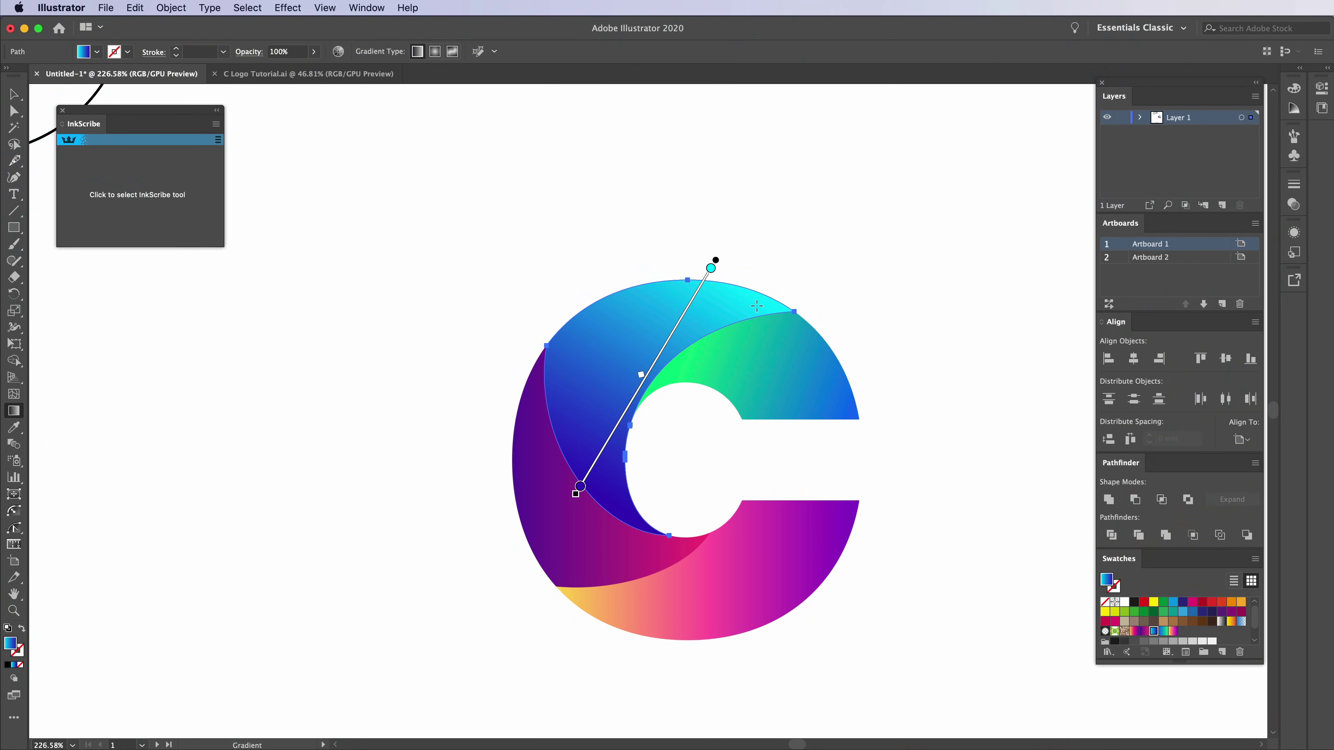
- Angle the lower-left segment's gradient down toward the inner curve and the bottom segment's gradient up toward the C's lower end
{"action": "left_click", "coordinate": [541, 457]}
{"action": "left_click_drag", "start_coordinate": [529, 382], "coordinate": [679, 569]}
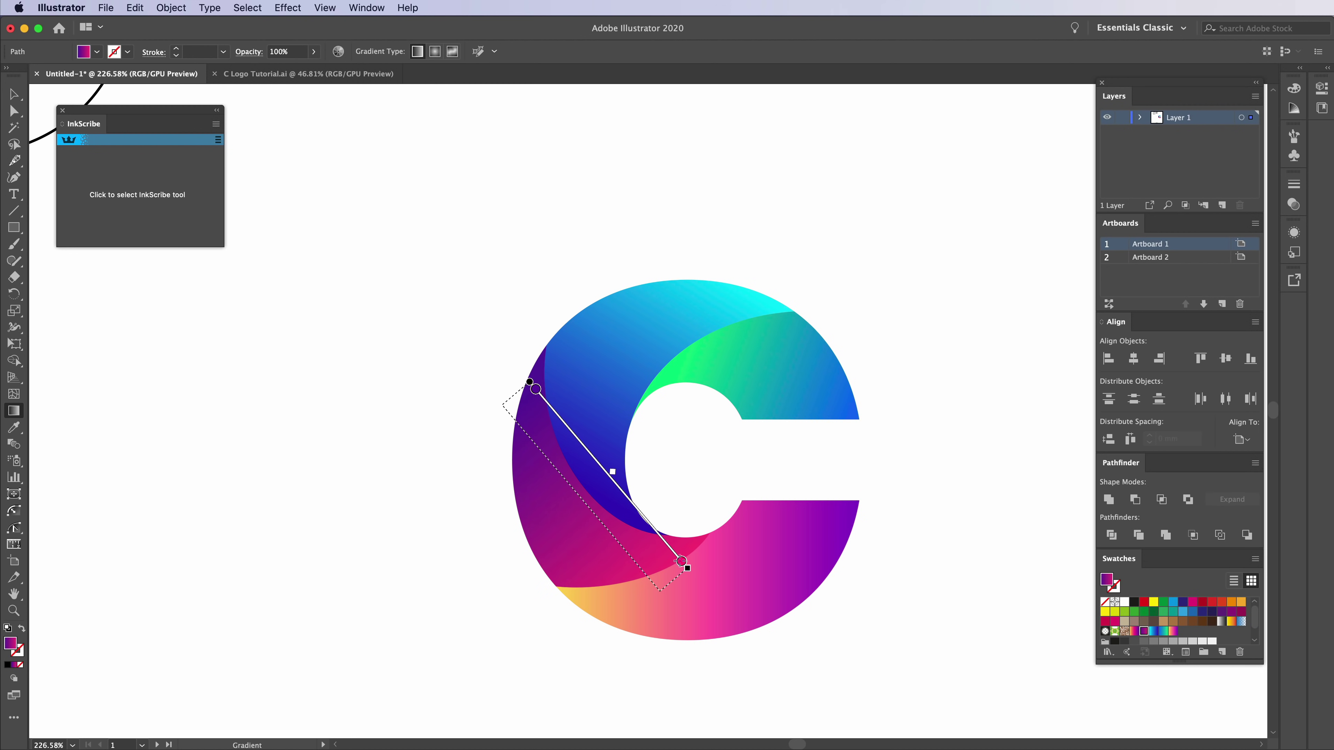
{"action": "key", "text": "v"}
{"action": "left_click", "coordinate": [638, 626]}
{"action": "key", "text": "g"}
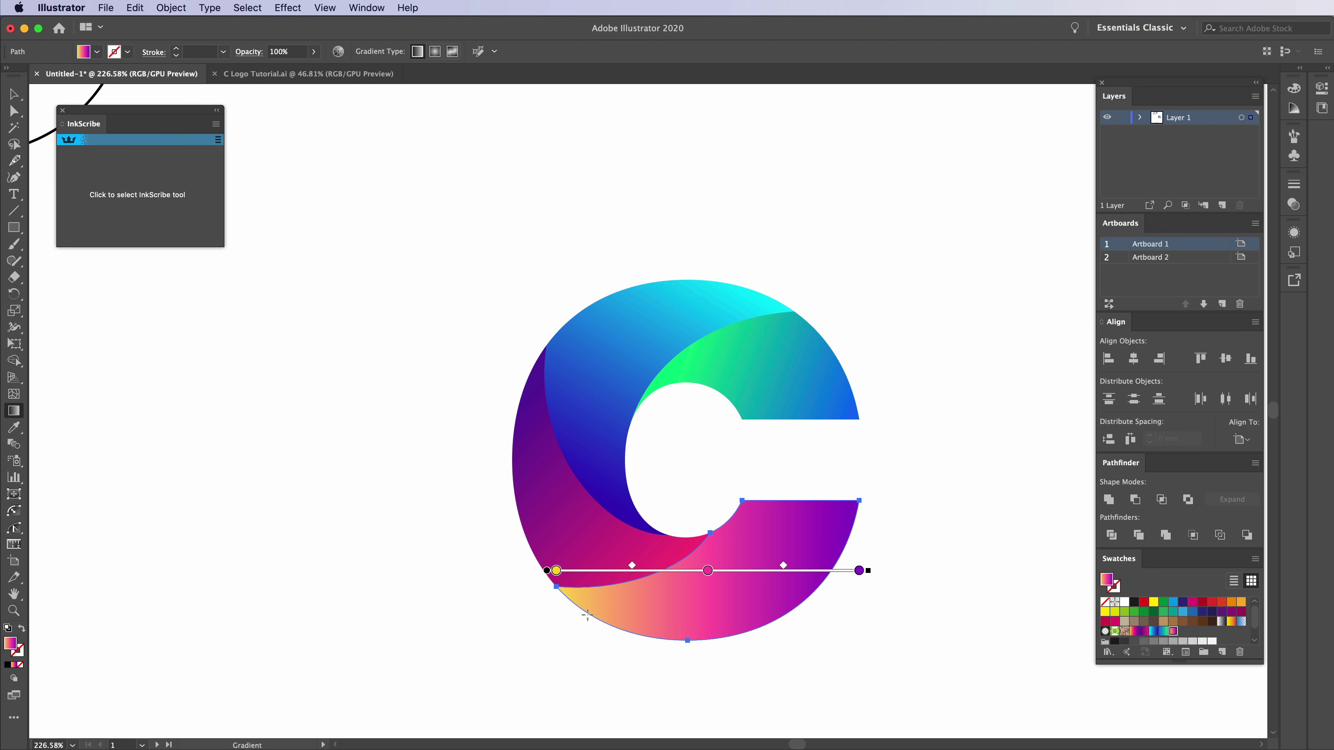
{"action": "left_click_drag", "start_coordinate": [573, 597], "coordinate": [860, 506]}
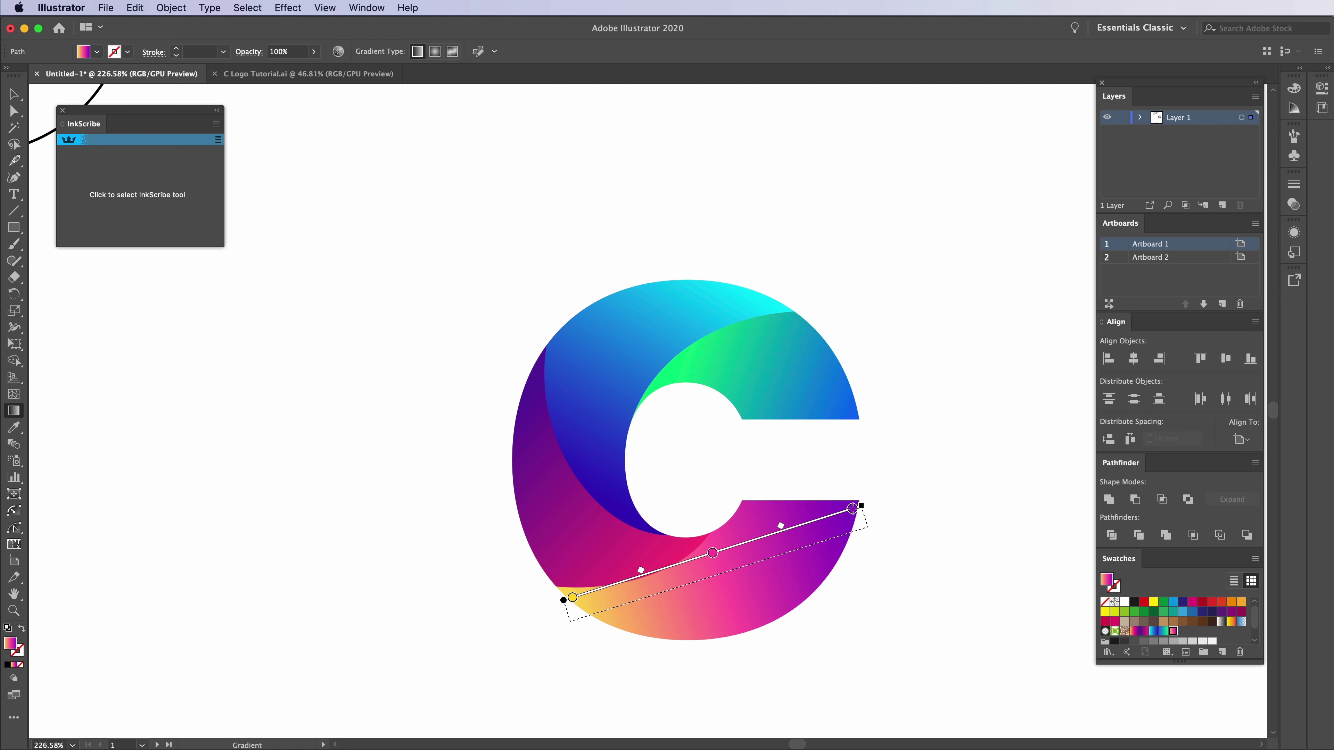
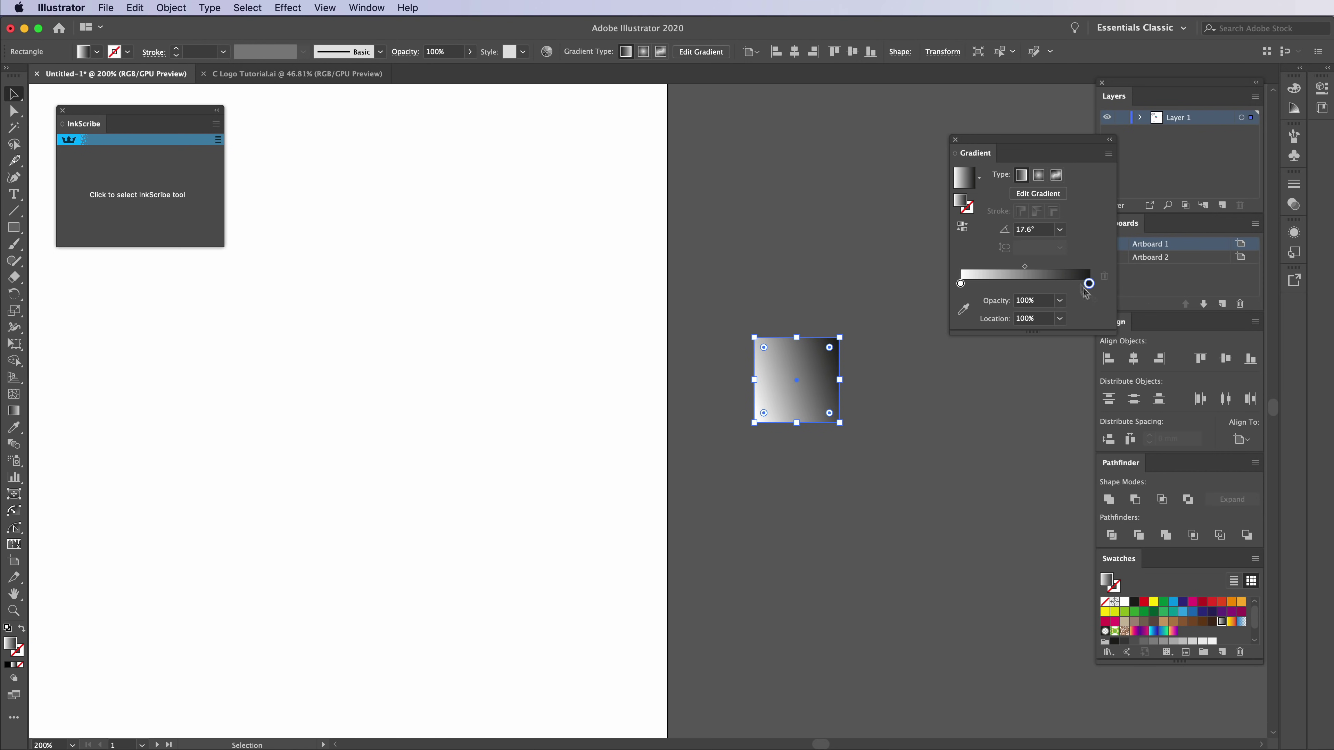
- Set the square's dark end gradient stop to white with 0% opacity, making a white-to-transparent gradient
{"action": "double_click", "coordinate": [1088, 283]}
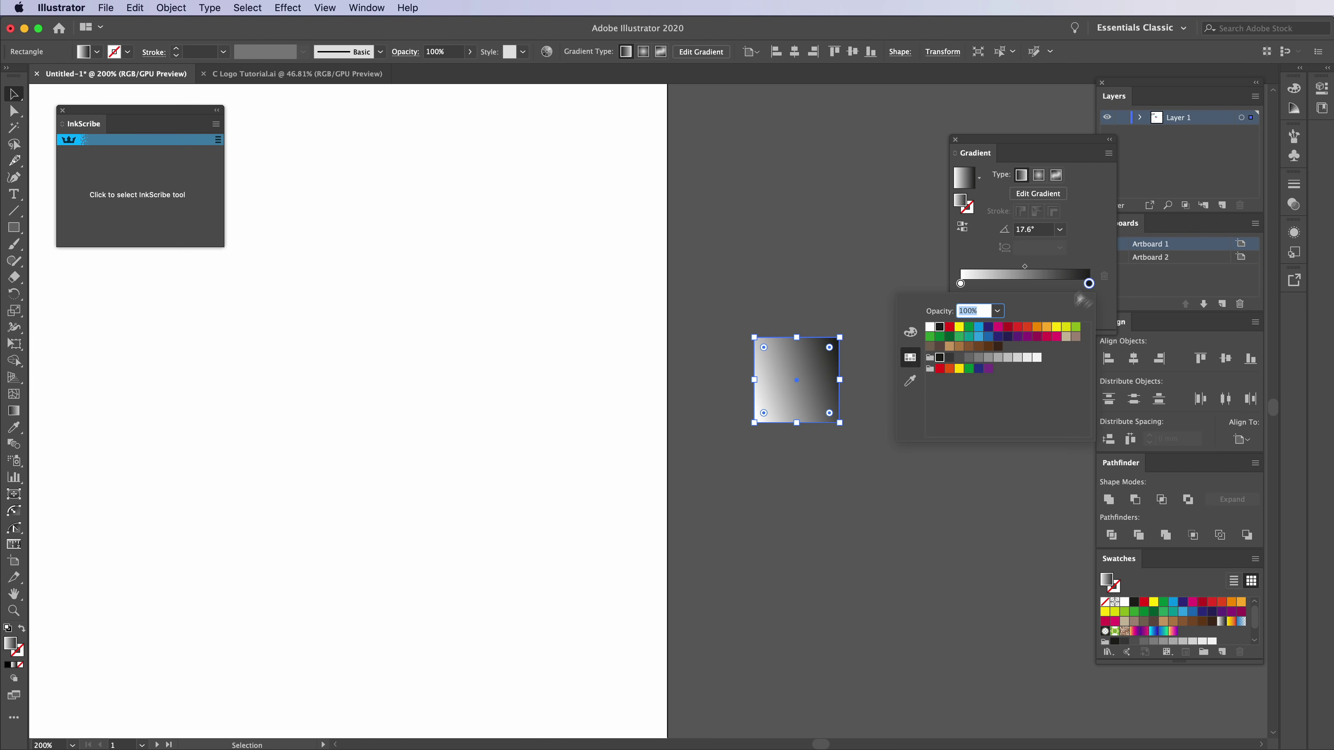
{"action": "left_click", "coordinate": [932, 329]}
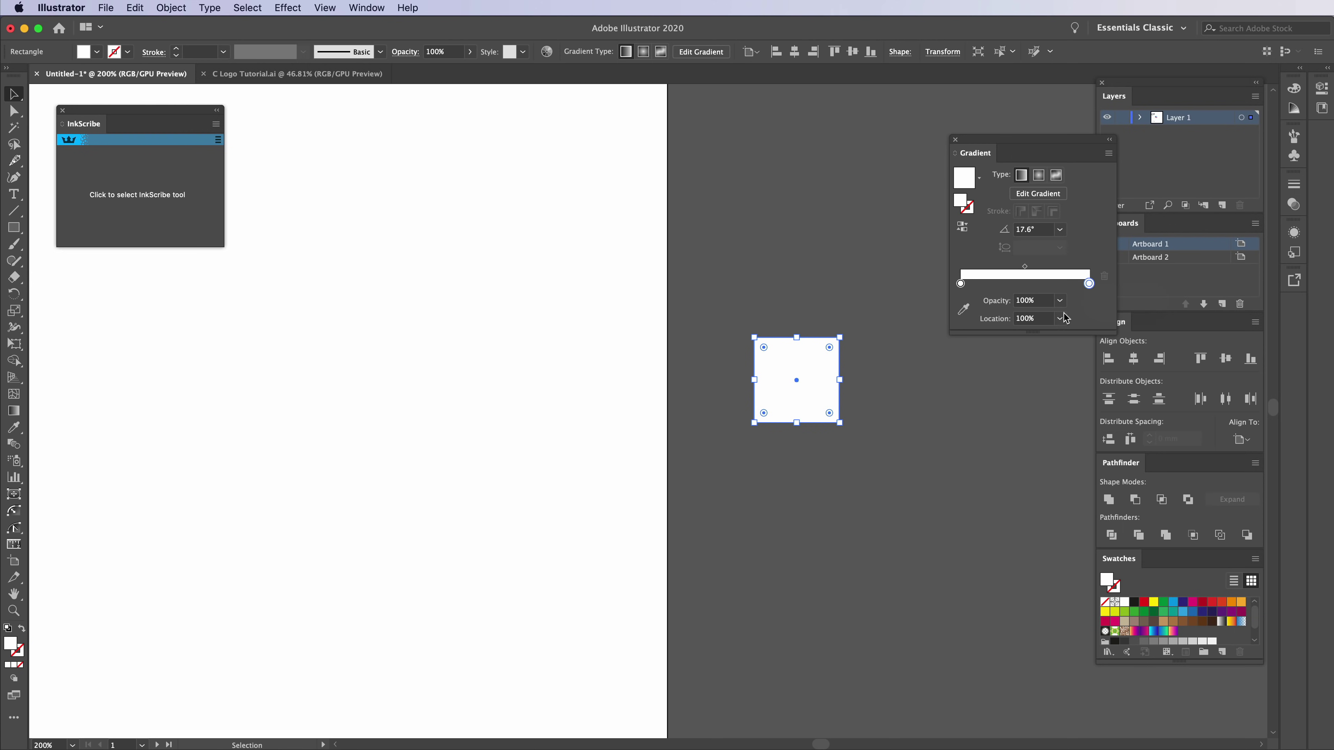
{"action": "left_click", "coordinate": [1060, 302]}
{"action": "left_click", "coordinate": [1073, 315]}
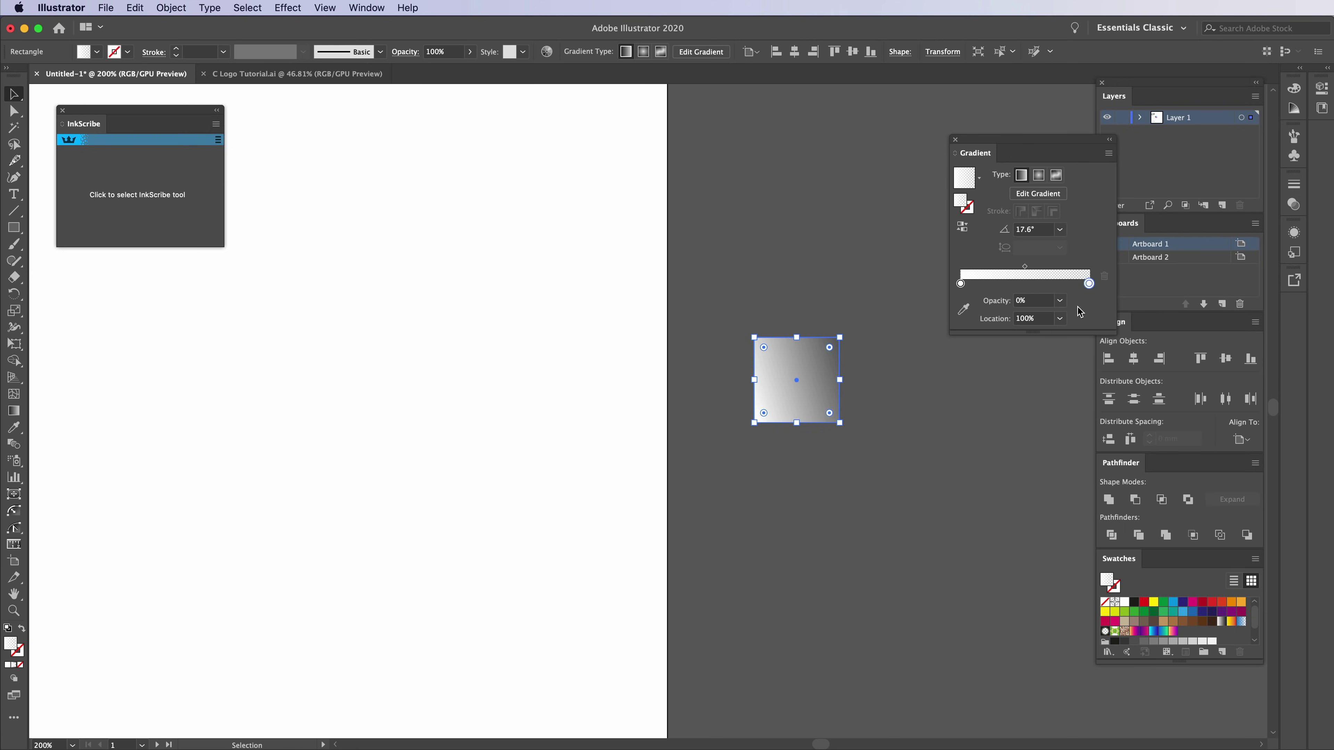
{"action": "left_click", "coordinate": [982, 468]}
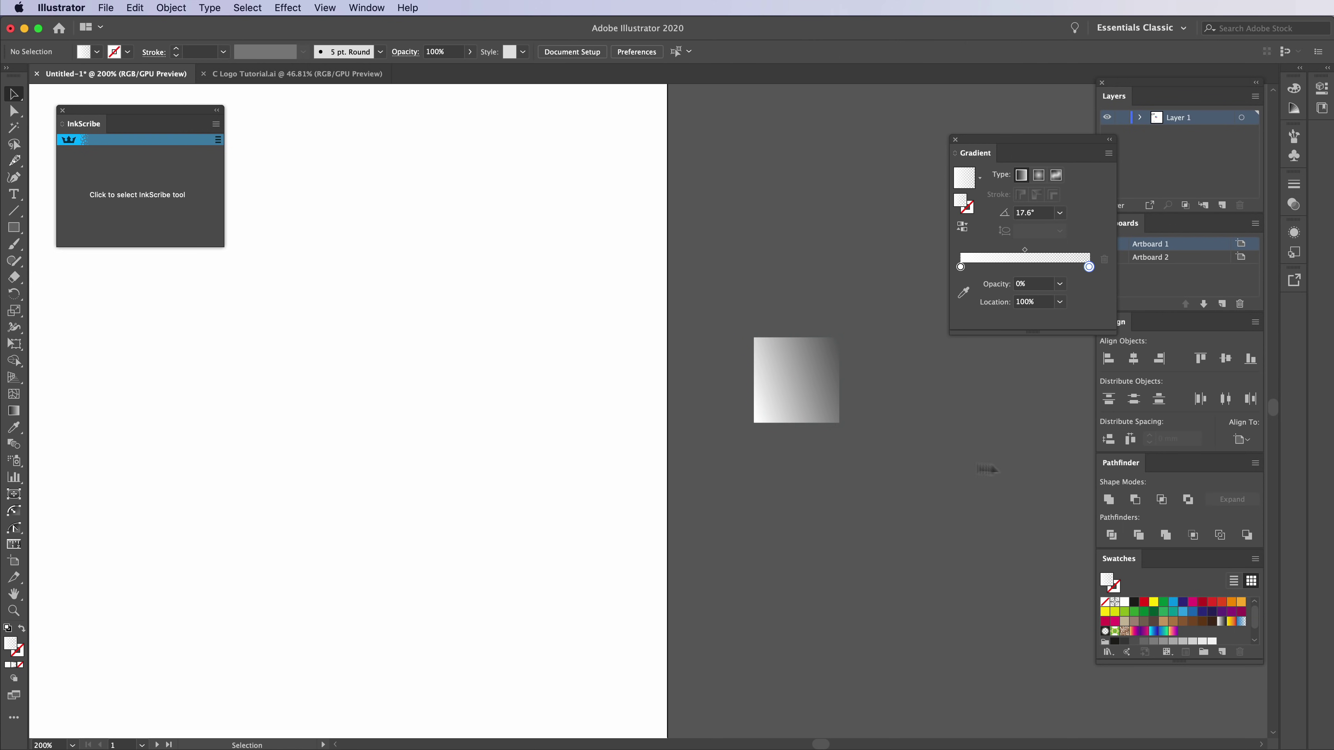
- Redirect the square's gradient vertically at -90° so that it fades from white at its top to transparent at its bottom
{"action": "left_click", "coordinate": [785, 364]}
{"action": "key", "text": "g"}
{"action": "left_click_drag", "start_coordinate": [796, 338], "coordinate": [760, 392]}
{"action": "key", "text": "v"}
{"action": "left_click", "coordinate": [884, 413]}
- Draw a larger square to the right of the C and fill it with green
{"action": "key", "text": "z"}
{"action": "key", "text": "space"}
{"action": "left_click_drag", "start_coordinate": [465, 482], "coordinate": [549, 390]}
{"action": "key", "text": "v"}
{"action": "key", "text": "m"}
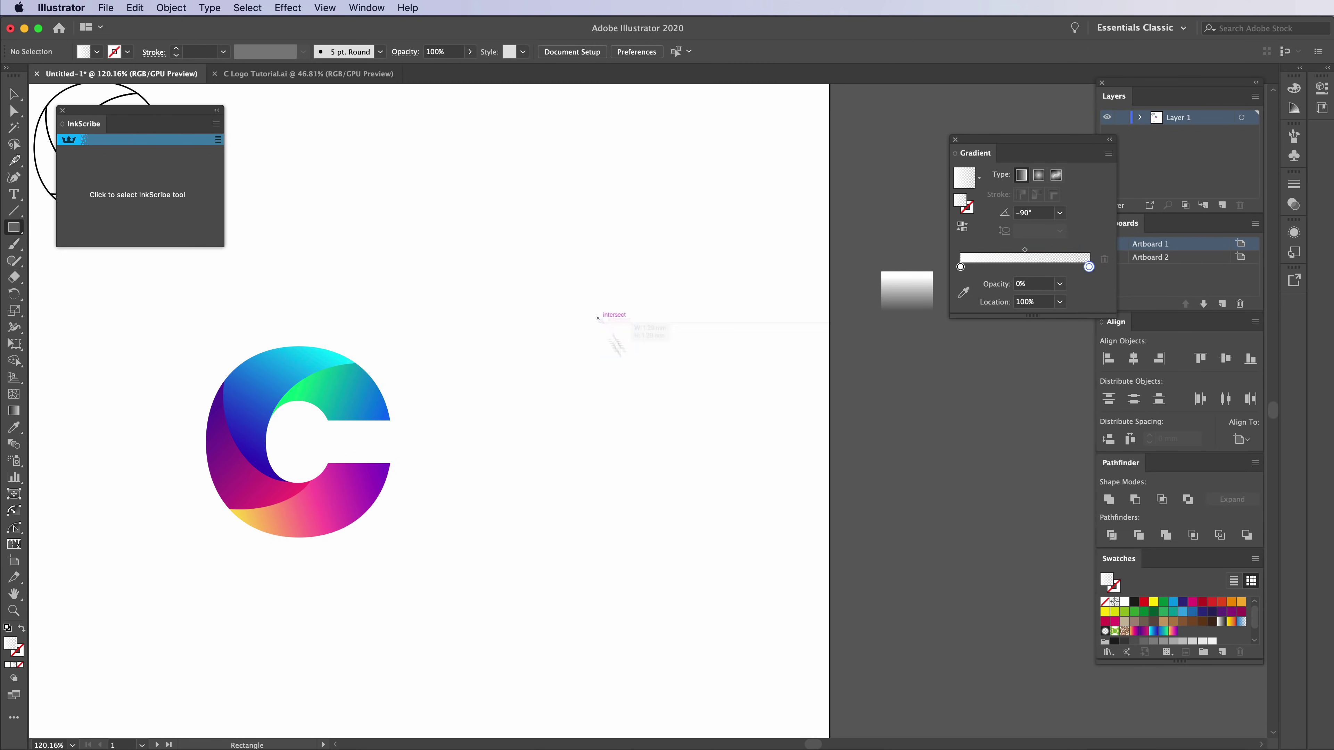
{"action": "left_click_drag", "start_coordinate": [598, 318], "coordinate": [688, 407]}
{"action": "left_click", "coordinate": [1165, 604]}
- Place the white-to-transparent square over the middle of the green square and recolor the green square black
{"action": "key", "text": "v"}
{"action": "left_click_drag", "start_coordinate": [908, 315], "coordinate": [642, 363]}
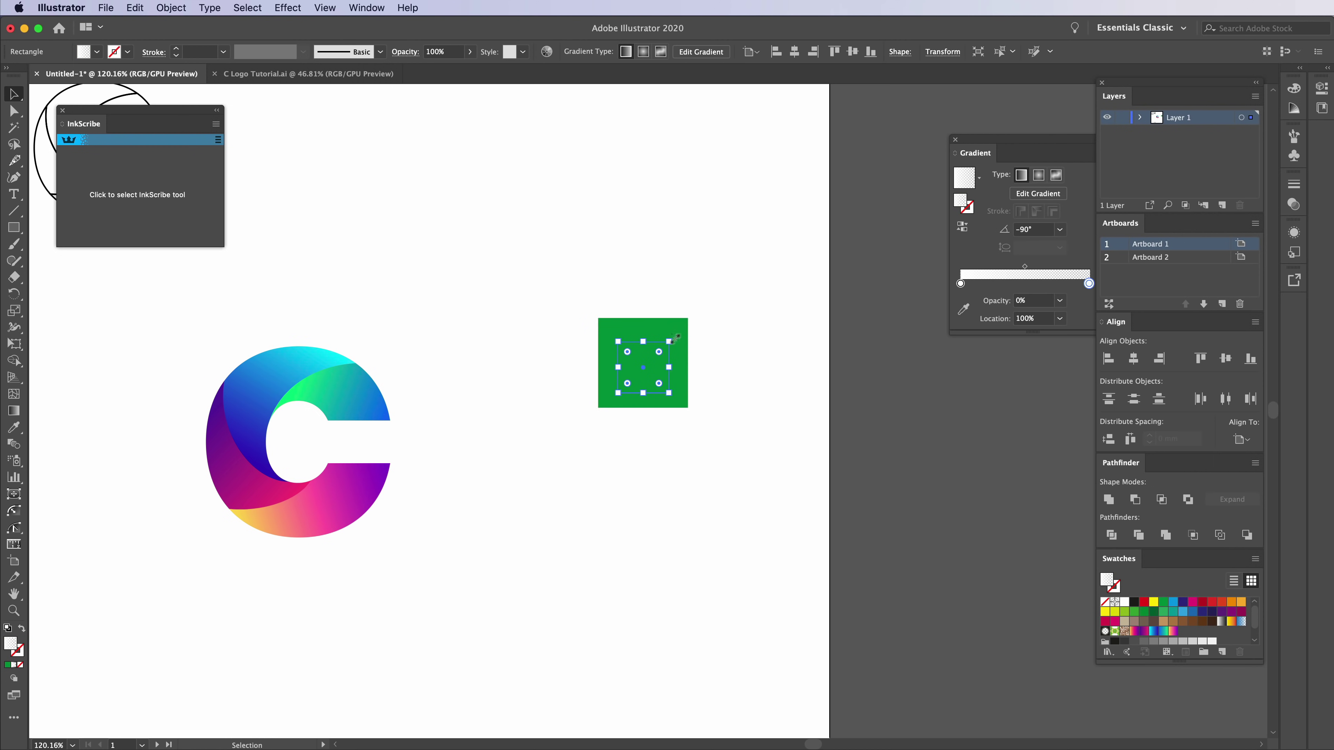
{"action": "left_click", "coordinate": [681, 337]}
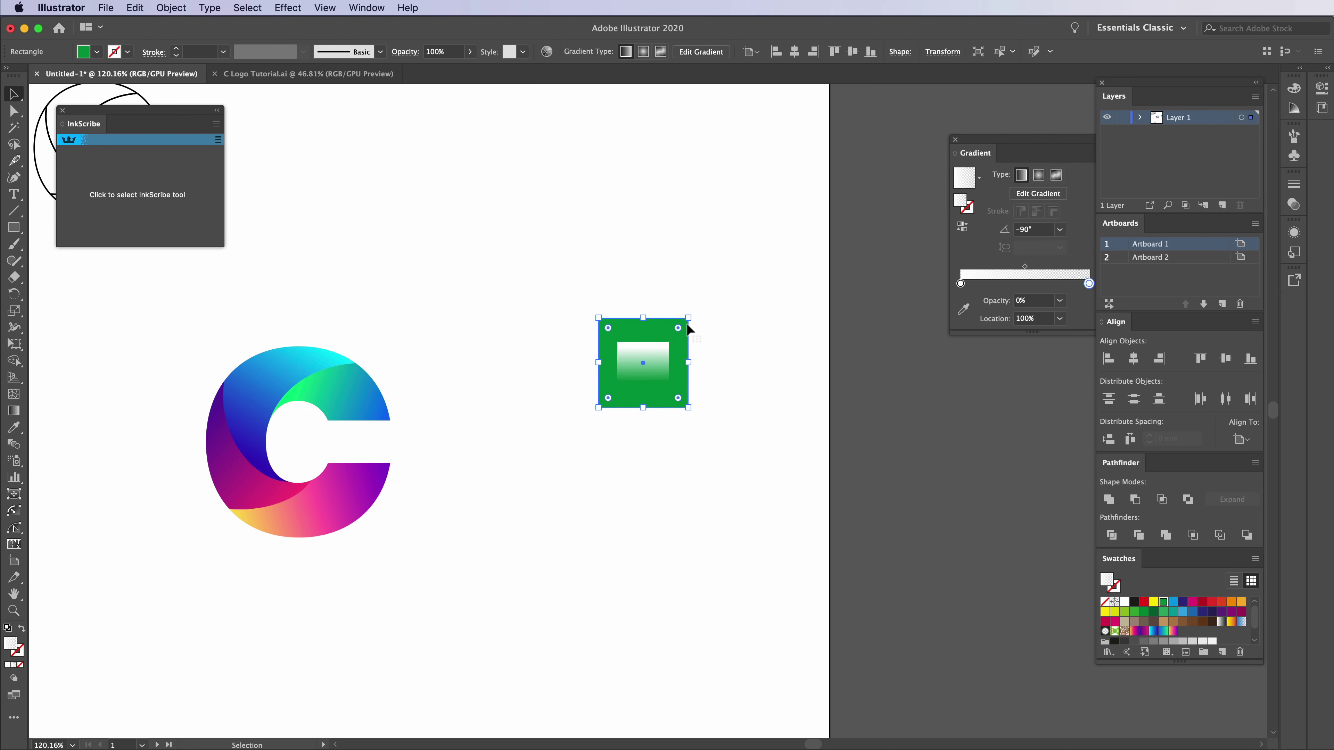
{"action": "left_click", "coordinate": [1134, 602]}
{"action": "left_click", "coordinate": [657, 295]}
- Move the whole C closer to the black square and enlarge the view of both
{"action": "left_click_drag", "start_coordinate": [547, 456], "coordinate": [869, 489]}
{"action": "key", "text": "z"}
{"action": "mouse_move", "coordinate": [660, 477]}
{"action": "left_mouse_down"}
{"action": "mouse_move", "coordinate": [706, 483]}
{"action": "mouse_move", "coordinate": [639, 475]}
{"action": "left_mouse_up"}
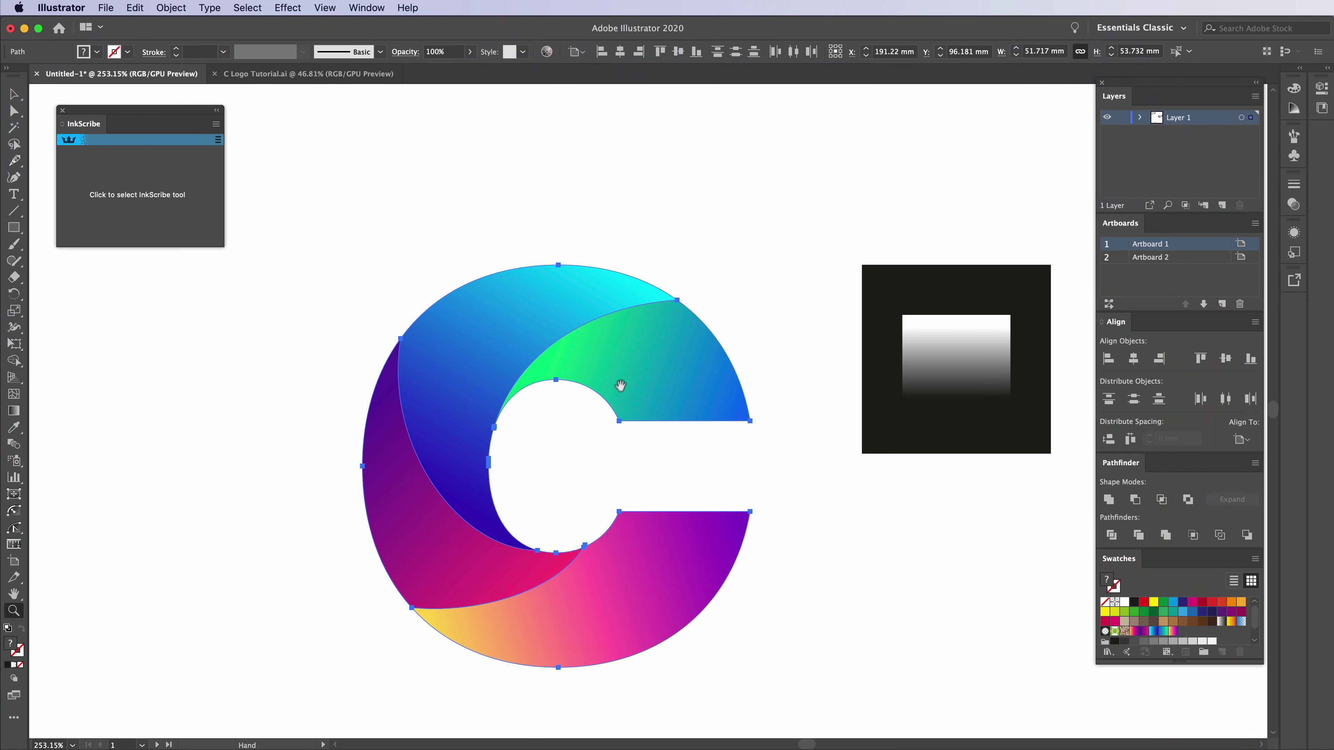
{"action": "left_click_drag", "start_coordinate": [619, 388], "coordinate": [621, 362]}
{"action": "left_click", "coordinate": [560, 307]}
{"action": "left_click_drag", "start_coordinate": [501, 372], "coordinate": [665, 243]}
{"action": "key", "text": "super+z"}
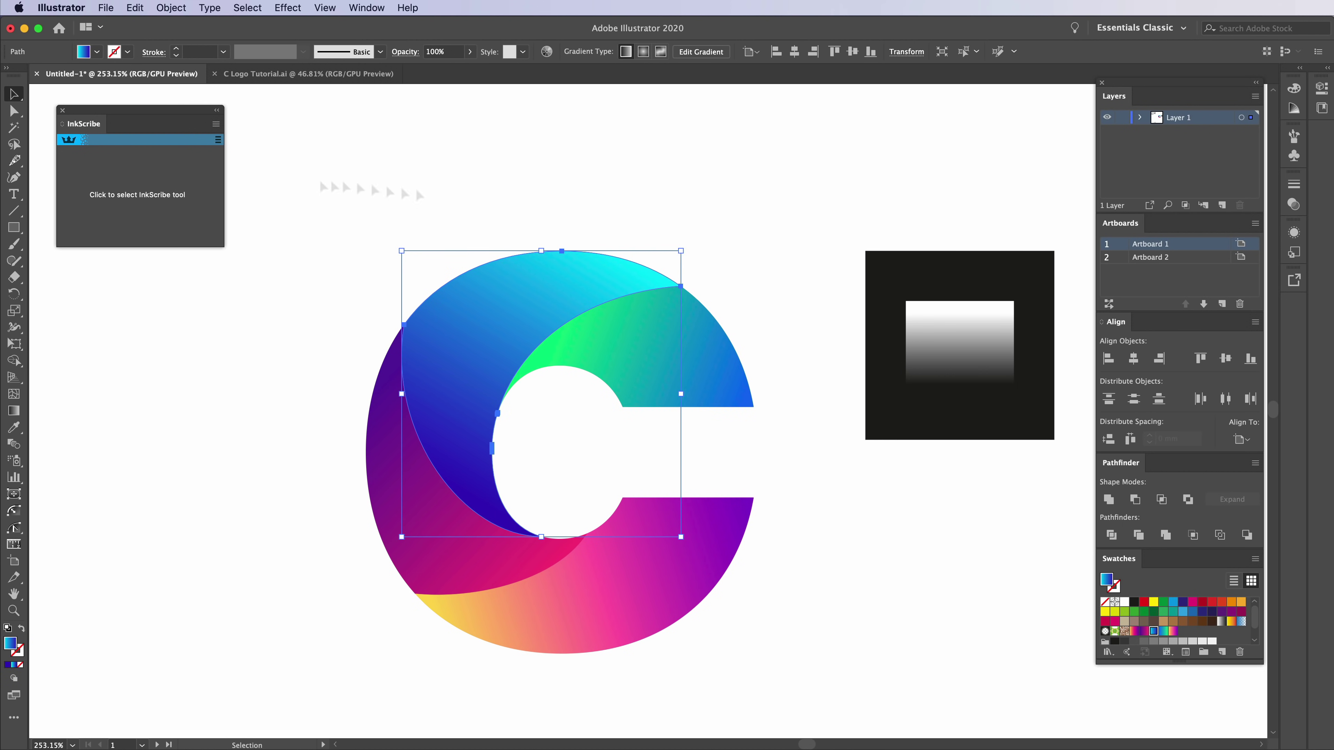
- Start an InkScribe path with the white-to-transparent fill, curving from above the C's top edge to the blue segment's lower tip
{"action": "left_click", "coordinate": [966, 338]}
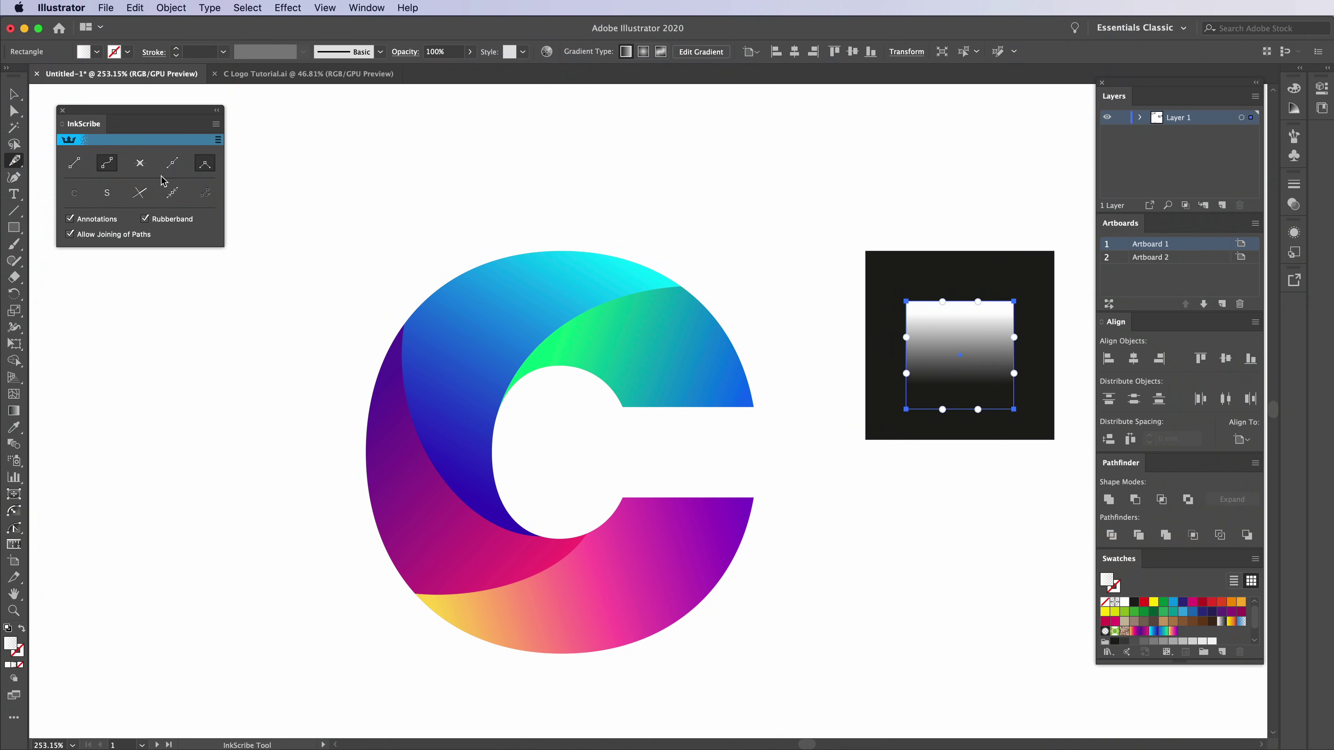
{"action": "left_click_drag", "start_coordinate": [634, 247], "coordinate": [527, 286]}
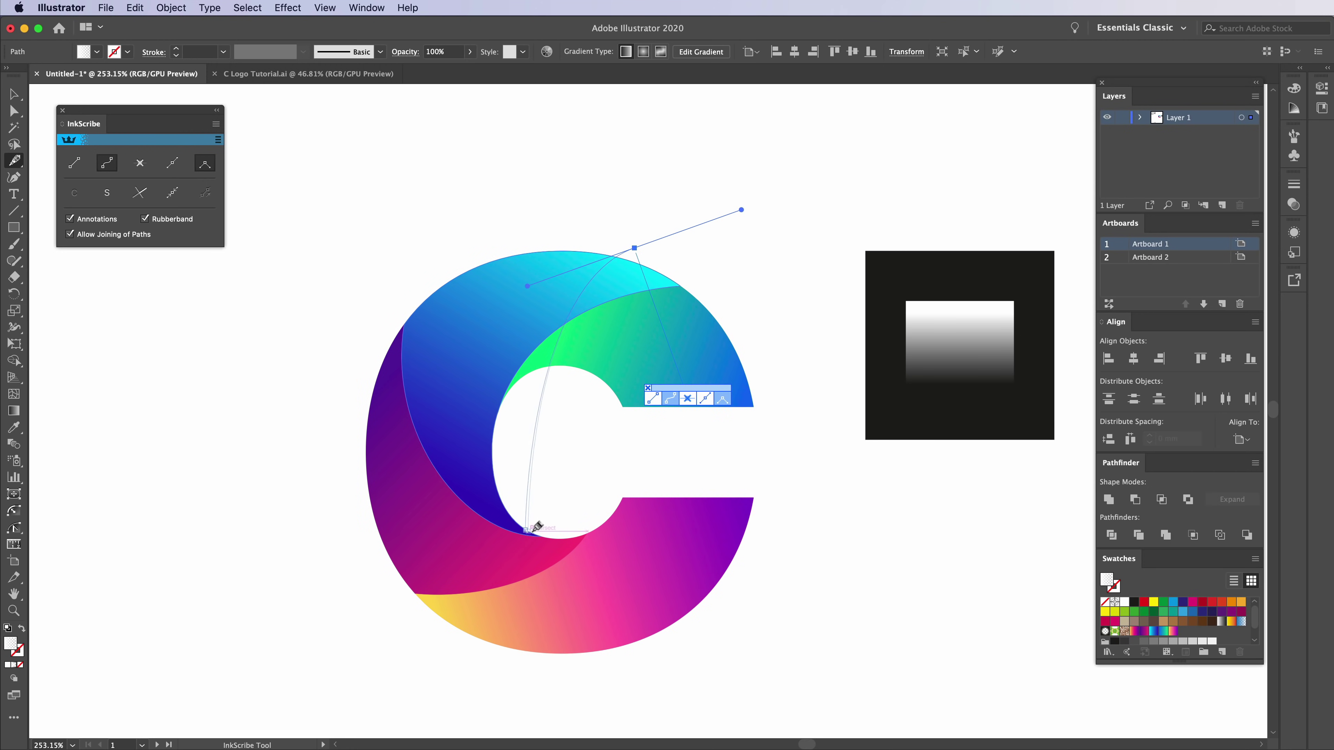
{"action": "left_click", "coordinate": [542, 537]}
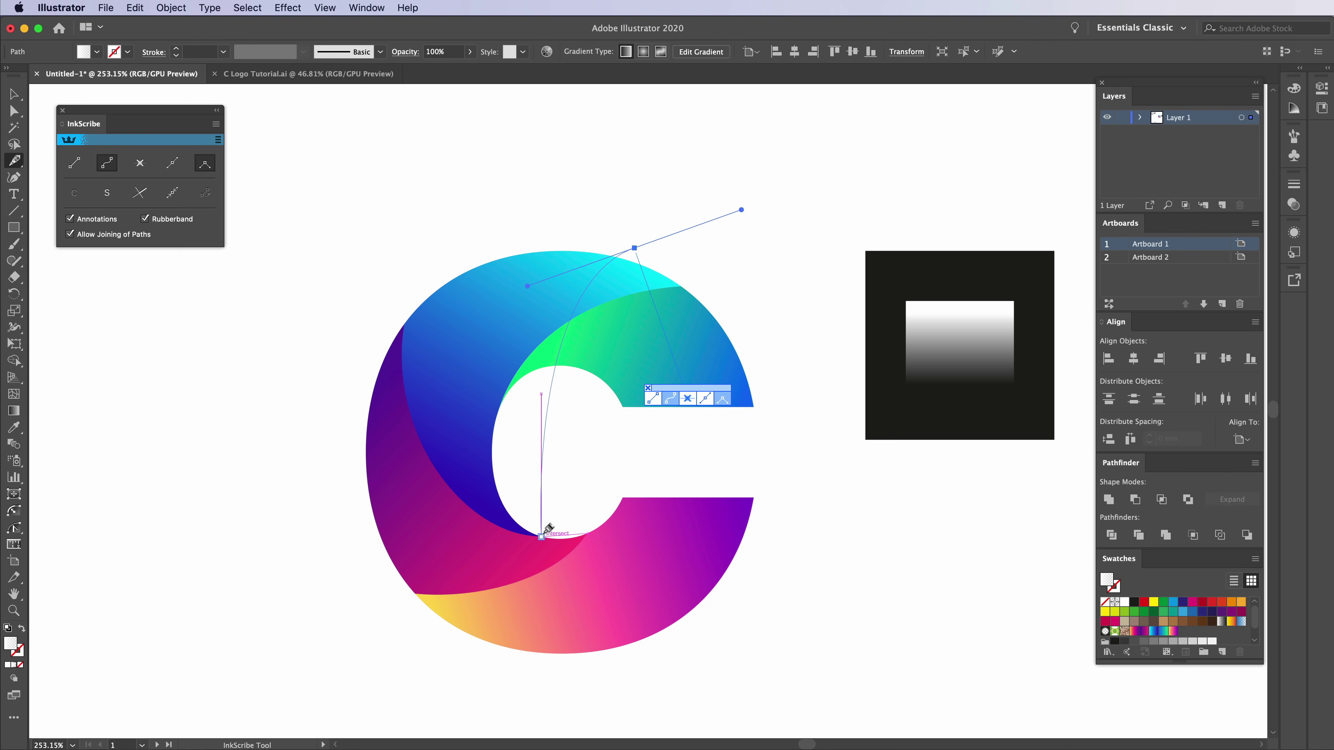
{"action": "left_click_drag", "start_coordinate": [541, 537], "coordinate": [690, 599]}
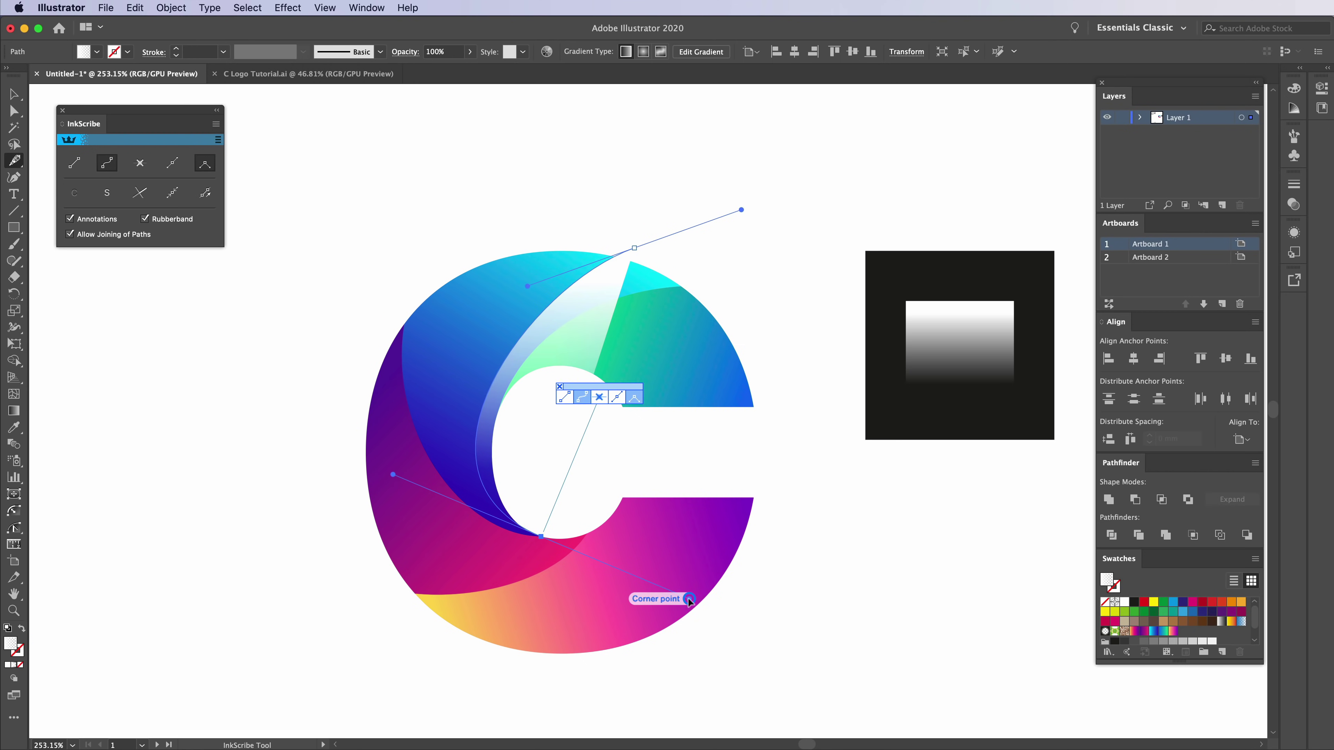
- Undo the stray anchor point and adjust the top anchor's handle so the highlight curve bows farther into the blue segment
{"action": "left_click", "coordinate": [526, 284]}
{"action": "key", "text": "super+z"}
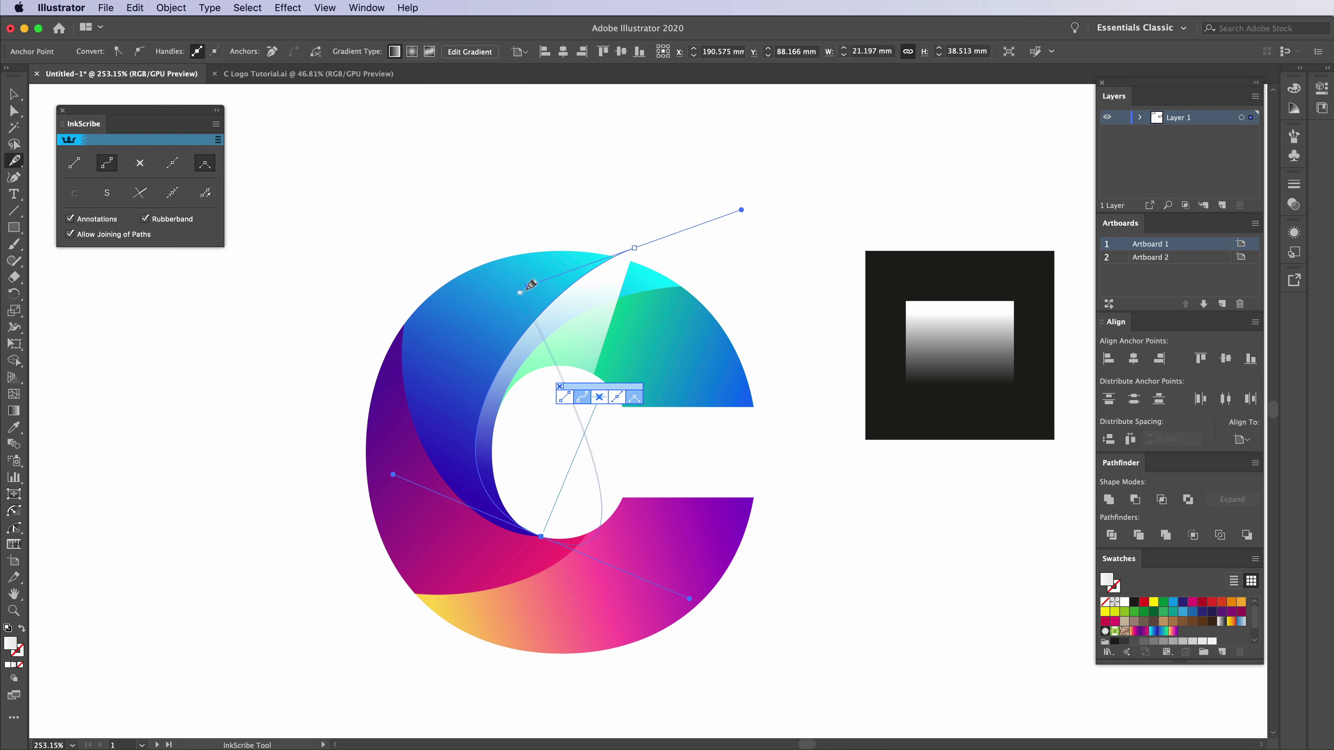
{"action": "left_click_drag", "start_coordinate": [528, 286], "coordinate": [488, 259]}
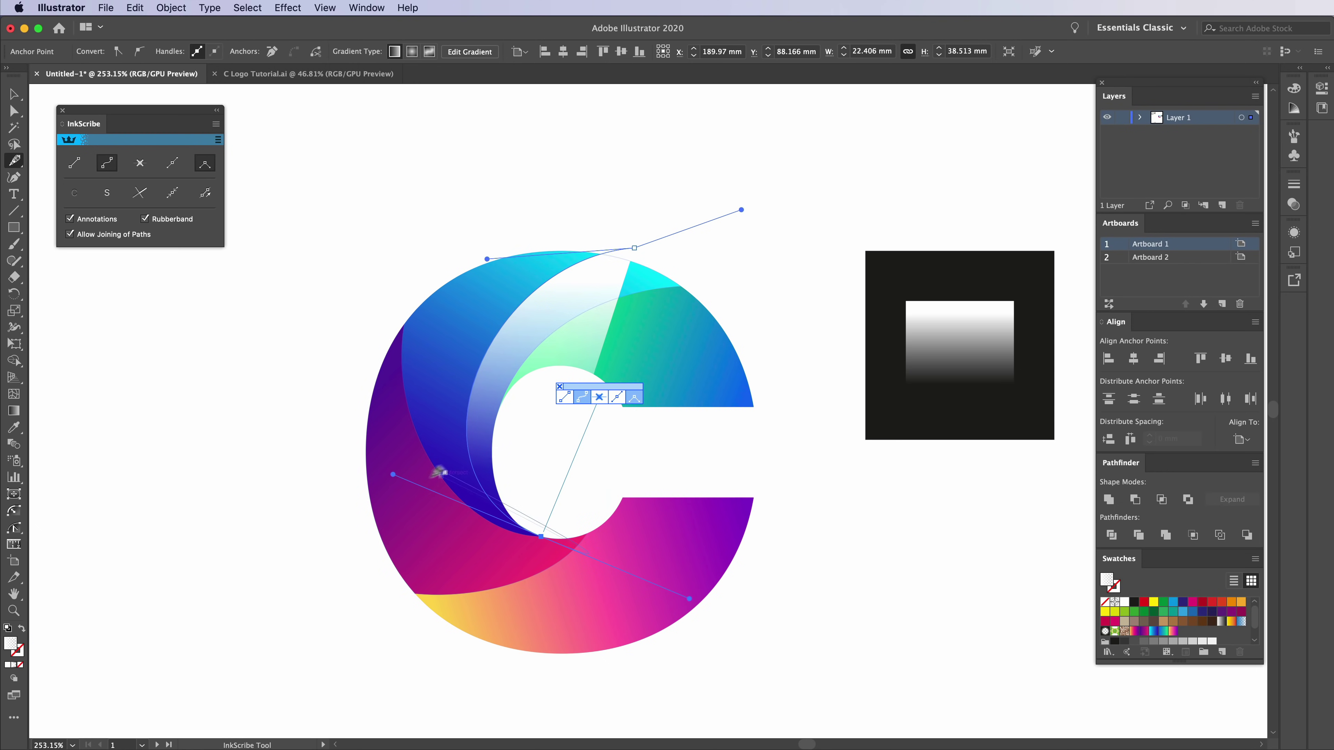
{"action": "mouse_move", "coordinate": [412, 482]}
{"action": "left_mouse_down"}
{"action": "mouse_move", "coordinate": [409, 497]}
{"action": "mouse_move", "coordinate": [393, 475]}
{"action": "left_mouse_up"}
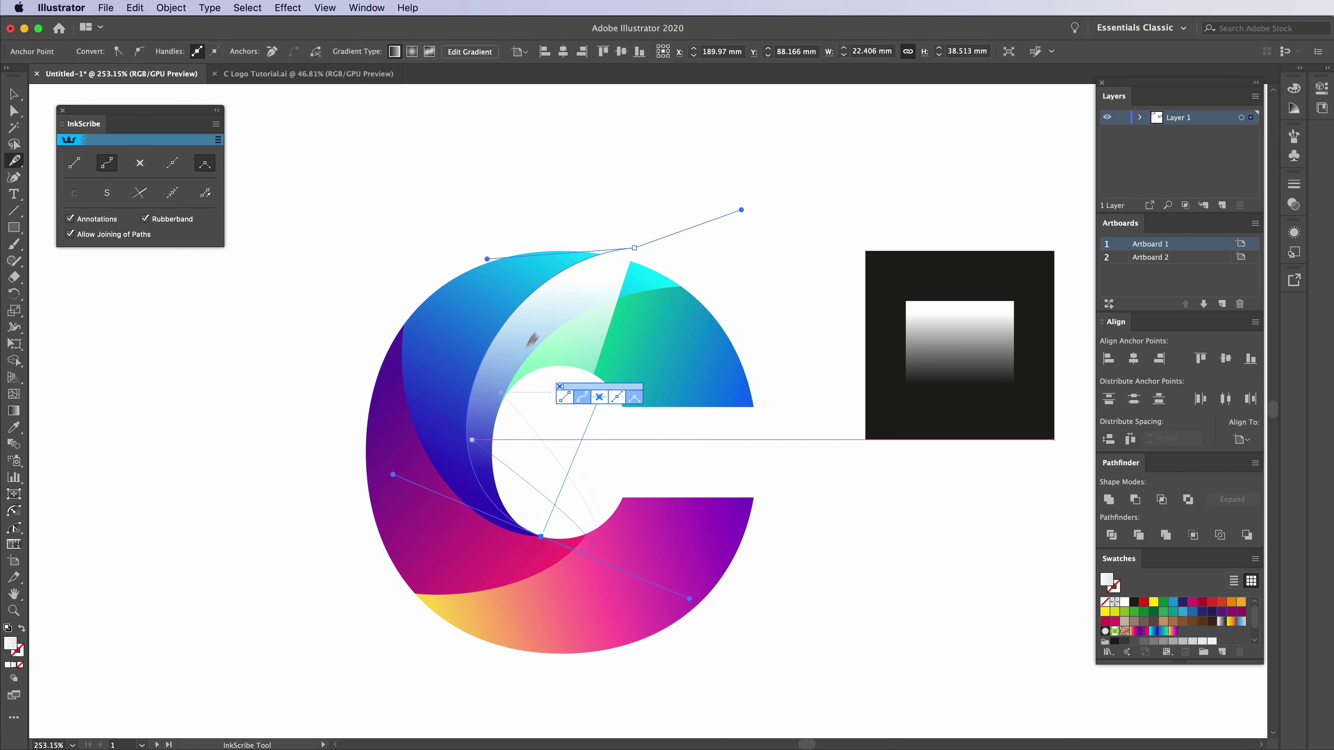
- Close the highlight path with anchors through the C's opening, over the green segment and beyond the top edge
{"action": "left_click", "coordinate": [606, 483]}
{"action": "left_click", "coordinate": [675, 301]}
{"action": "left_click", "coordinate": [687, 251]}
{"action": "left_click", "coordinate": [634, 248]}
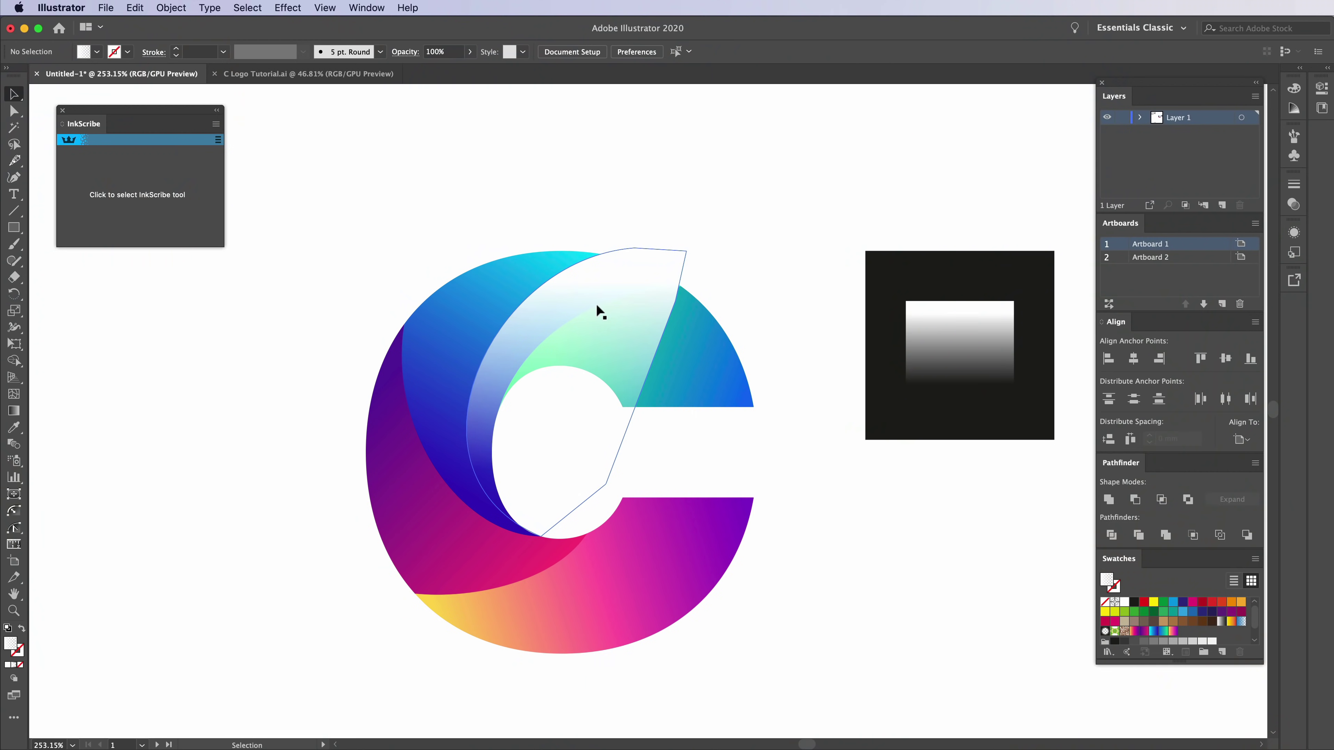
- Trim the highlight to the blue segment with Shape Builder, removing the excess over the green segment and above the C, and select it
{"action": "left_click", "coordinate": [597, 311]}
{"action": "left_click", "coordinate": [507, 290], "text": "shift"}
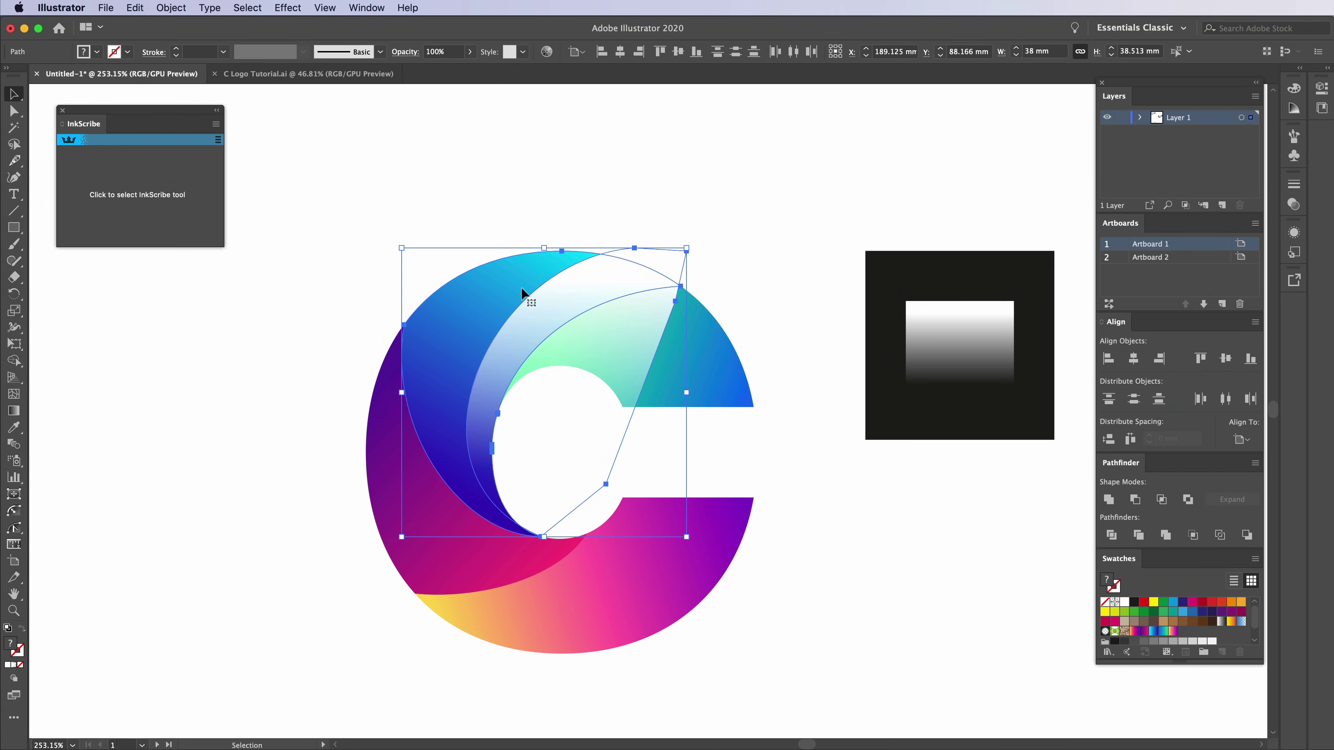
{"action": "key", "text": "shift+m"}
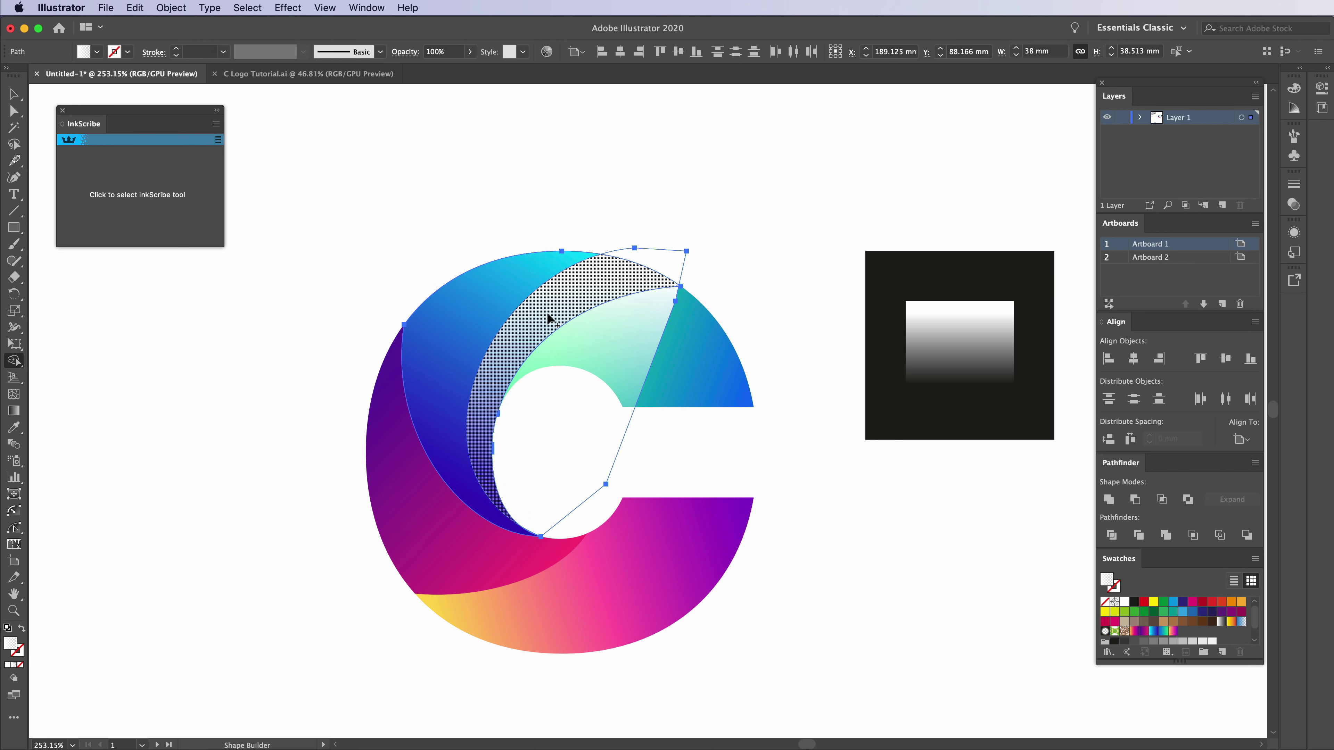
{"action": "left_click", "coordinate": [579, 374]}
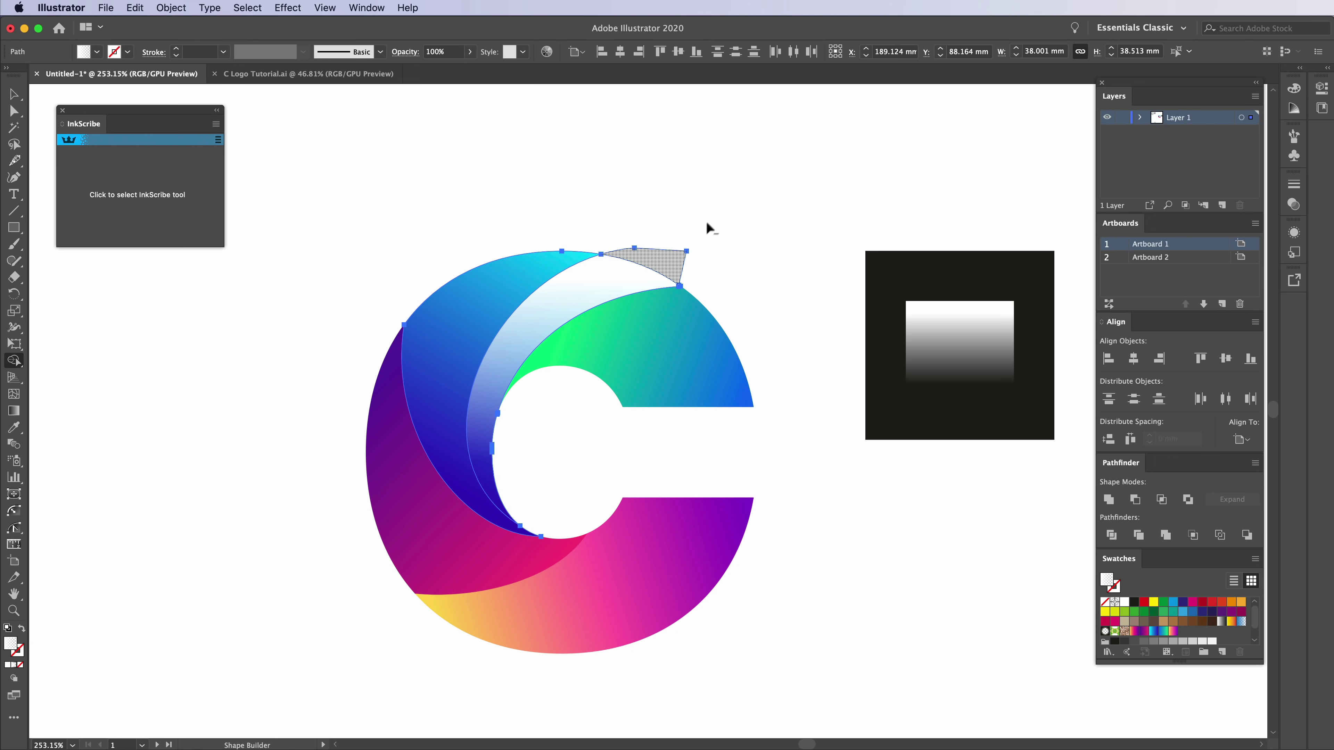
{"action": "left_click", "coordinate": [668, 261], "text": "alt"}
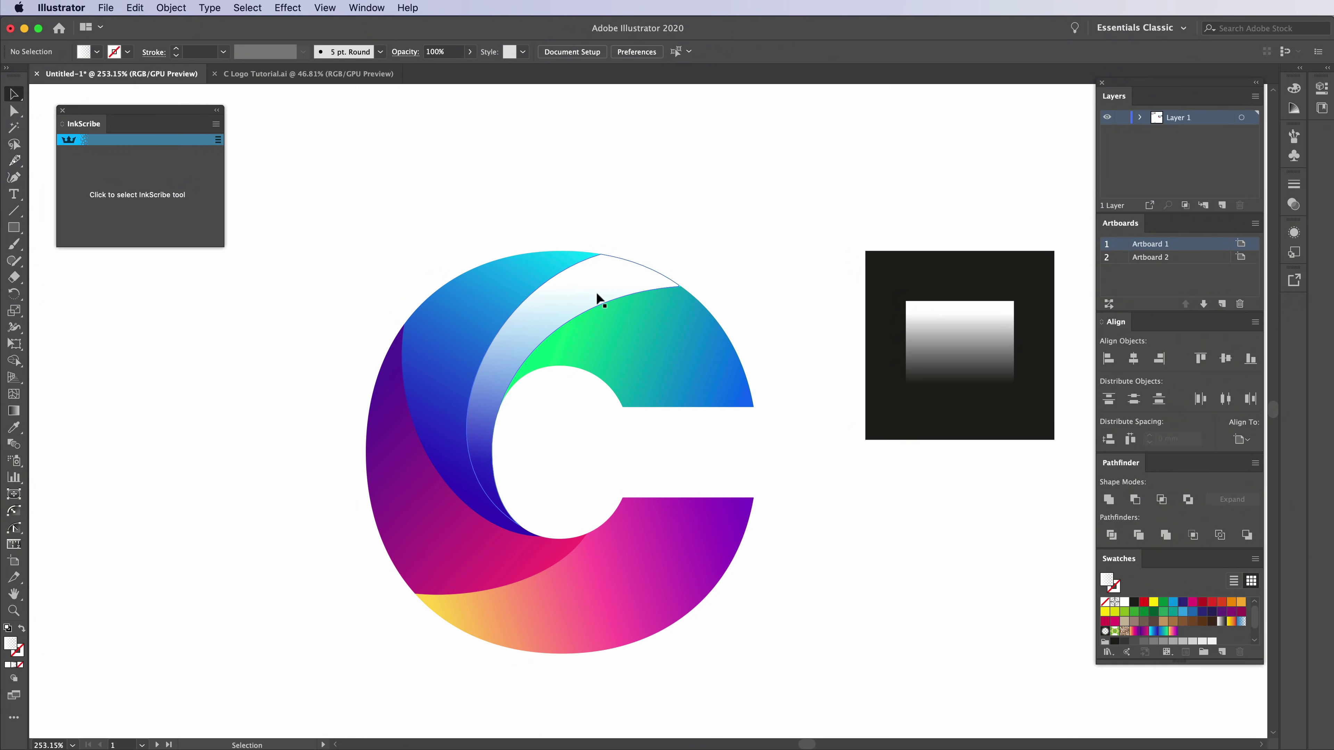
{"action": "left_click", "coordinate": [596, 292]}
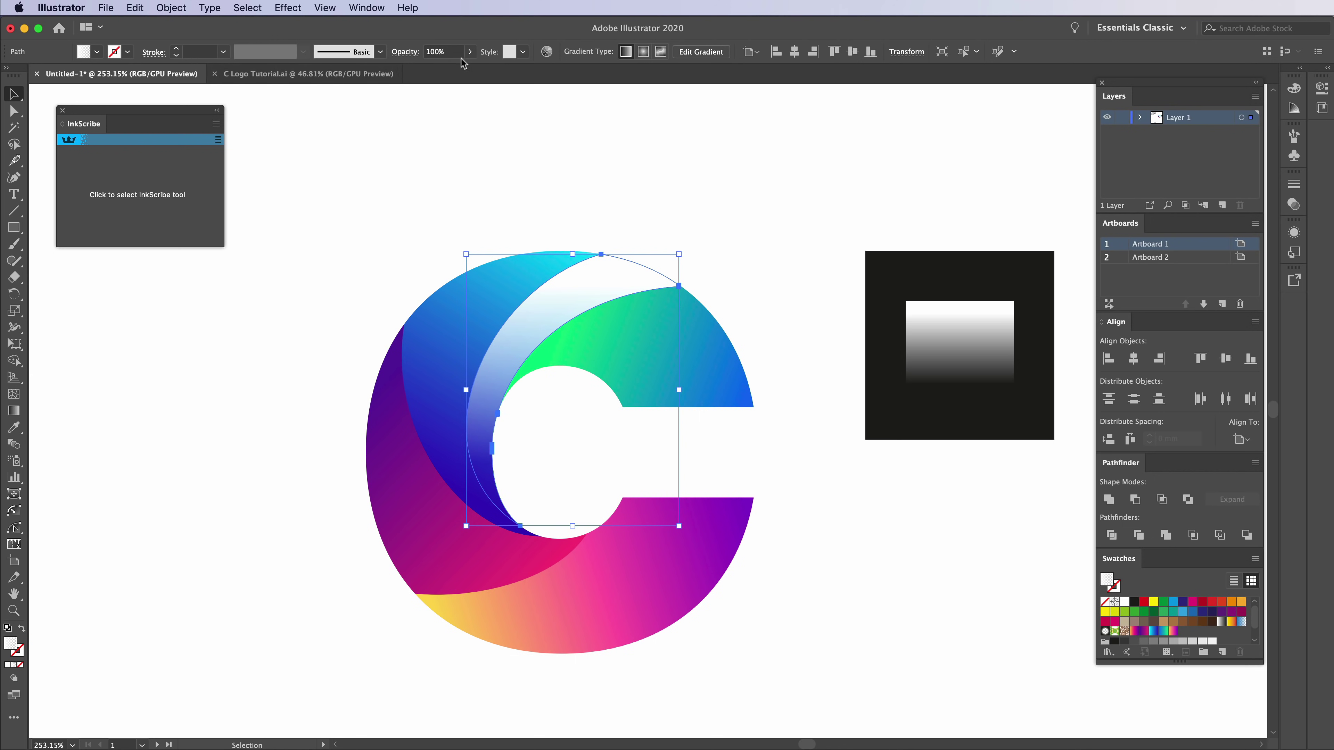
- Lower the opacity of the highlight over the blue segment to 30%
{"action": "left_click", "coordinate": [441, 52]}
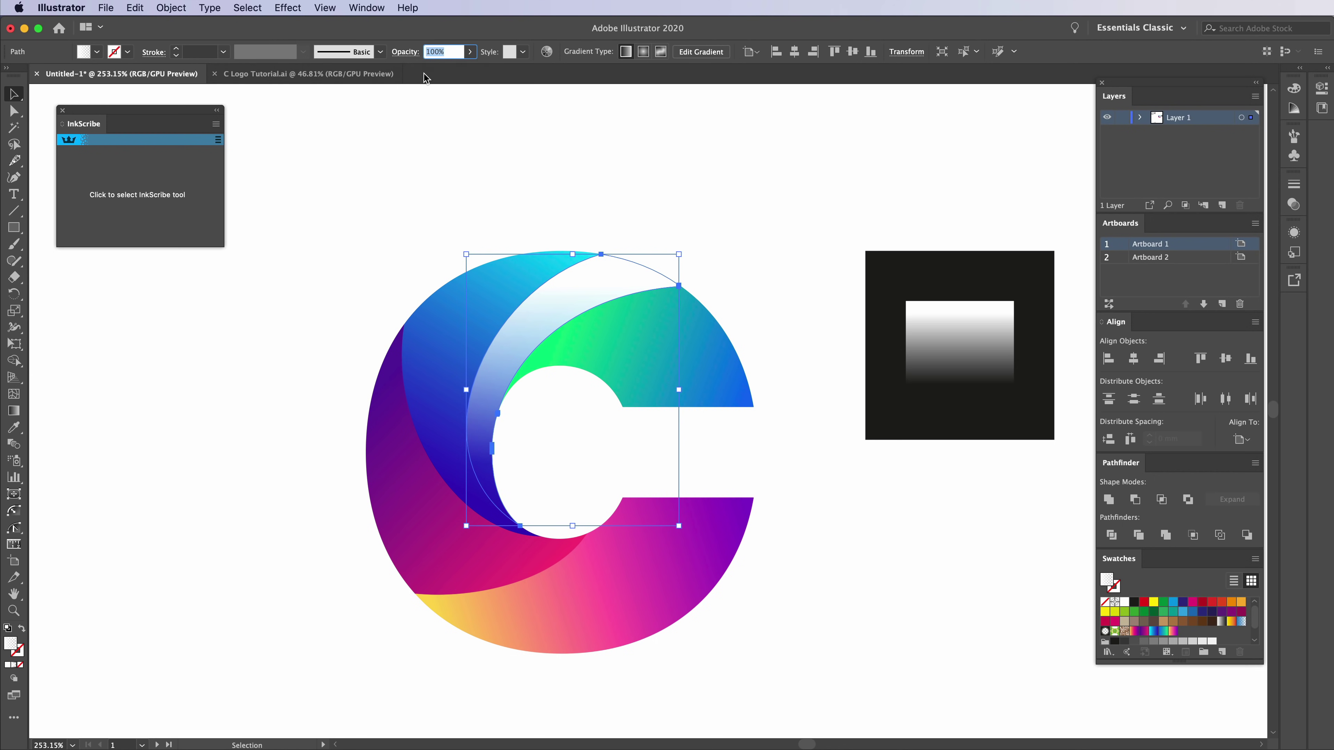
{"action": "left_click", "coordinate": [470, 52]}
{"action": "left_click_drag", "start_coordinate": [470, 69], "coordinate": [431, 70]}
{"action": "left_click", "coordinate": [594, 130]}
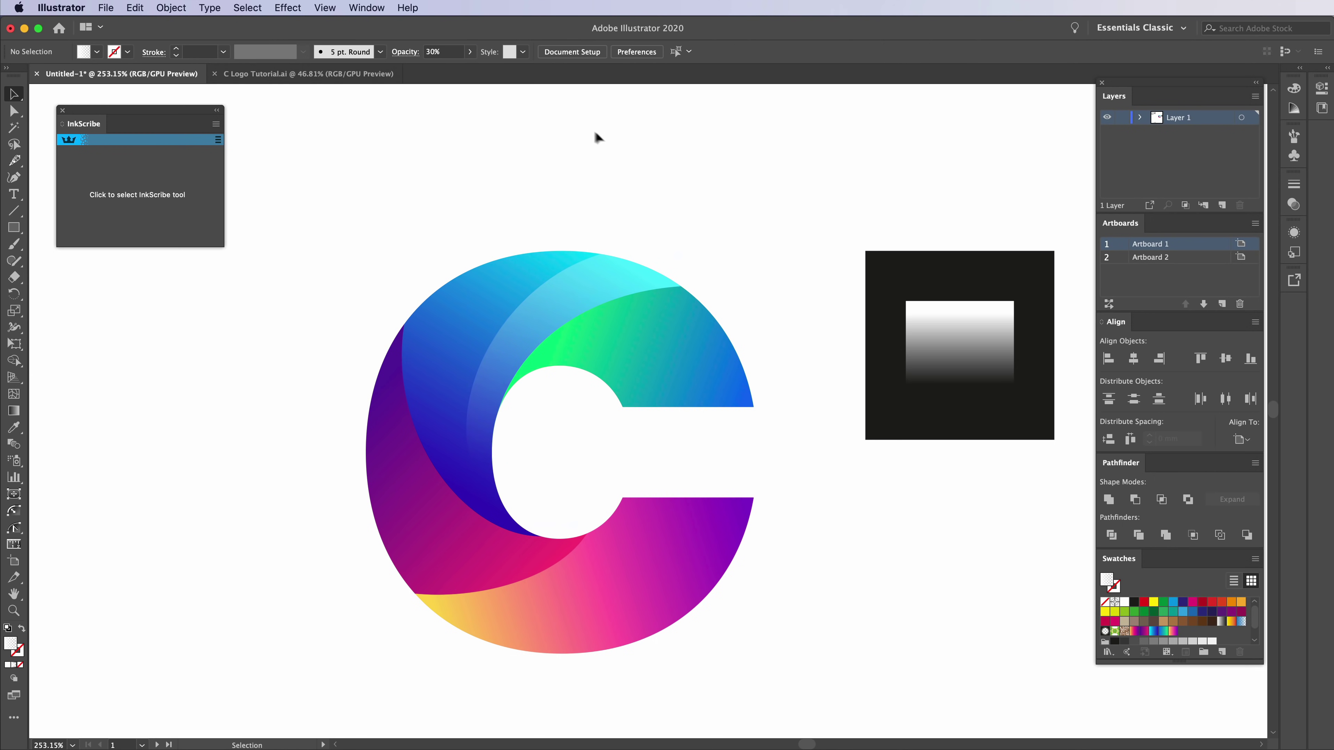
- Redirect the blue segment highlight's gradient to run vertically, from near the C's top edge down to the bottom of its opening
{"action": "left_click", "coordinate": [587, 274]}
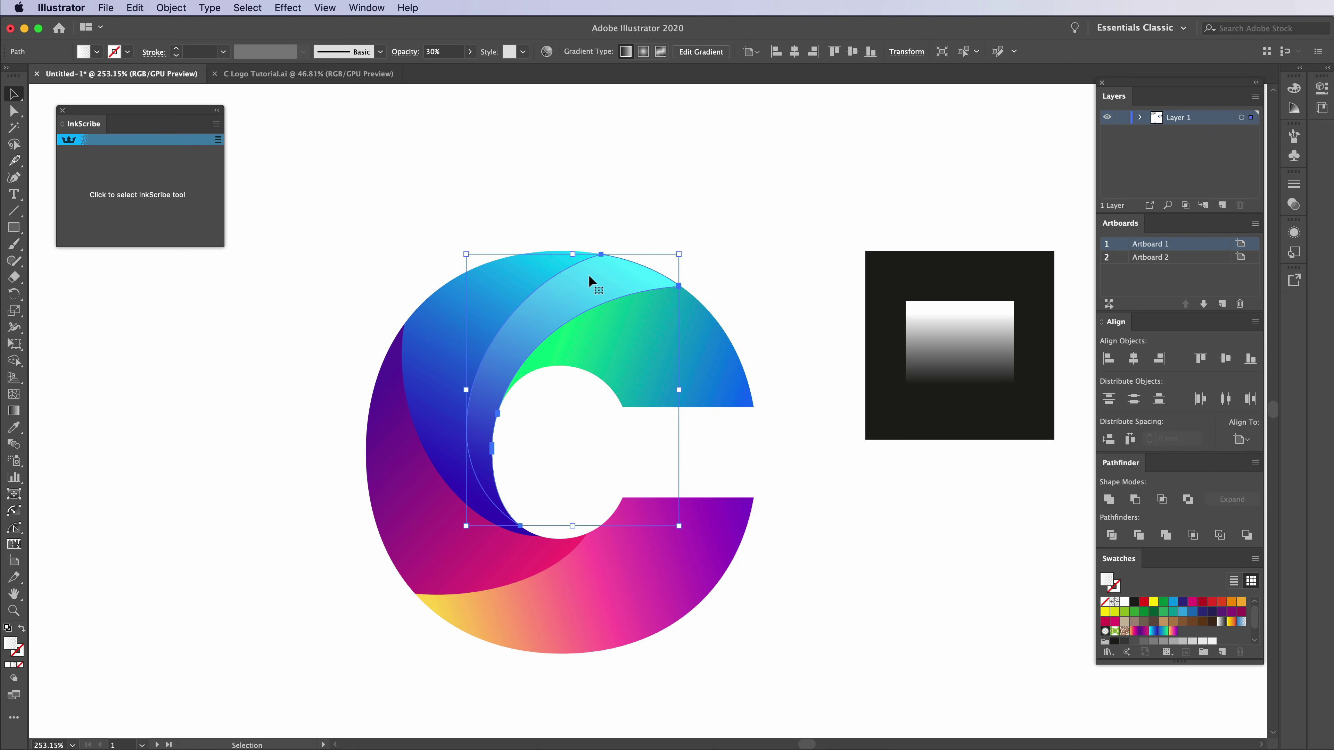
{"action": "key", "text": "g"}
{"action": "mouse_move", "coordinate": [614, 261]}
{"action": "left_mouse_down"}
{"action": "mouse_move", "coordinate": [504, 421]}
{"action": "mouse_move", "coordinate": [488, 495]}
{"action": "left_mouse_up"}
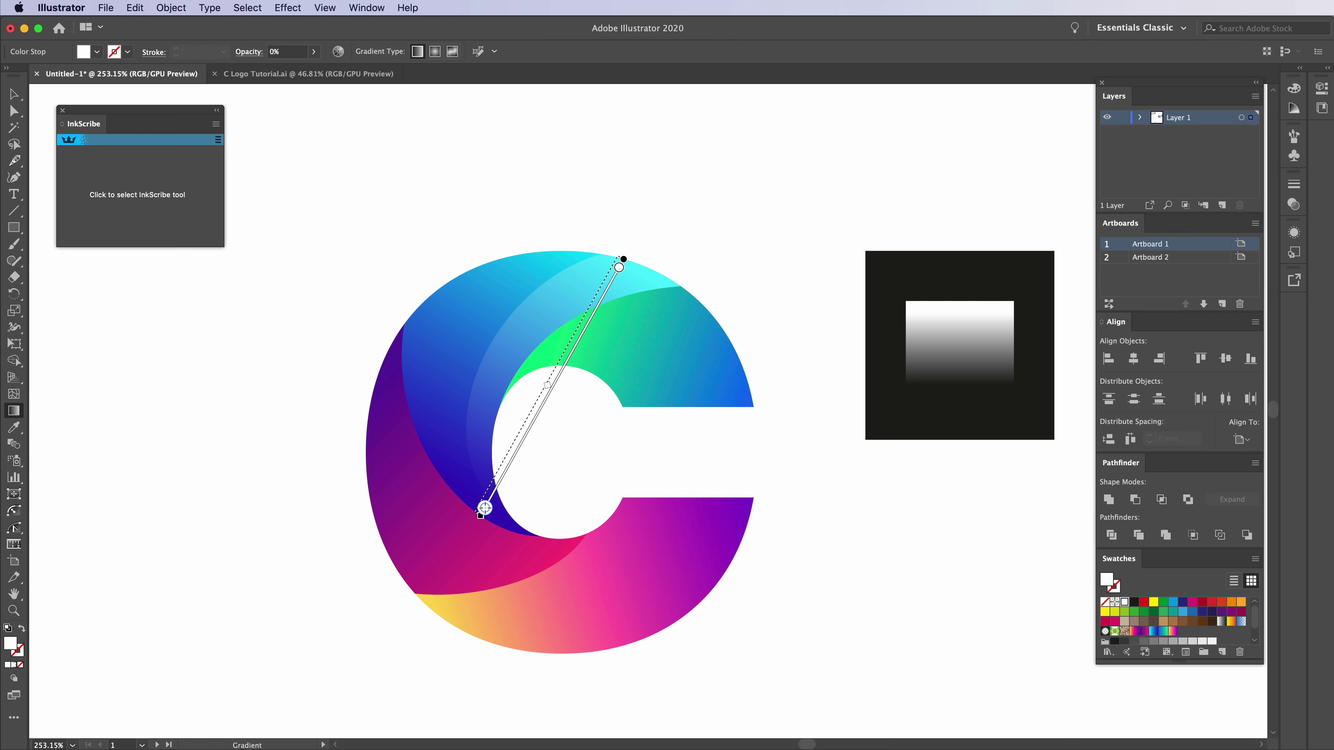
{"action": "left_click_drag", "start_coordinate": [564, 277], "coordinate": [552, 513]}
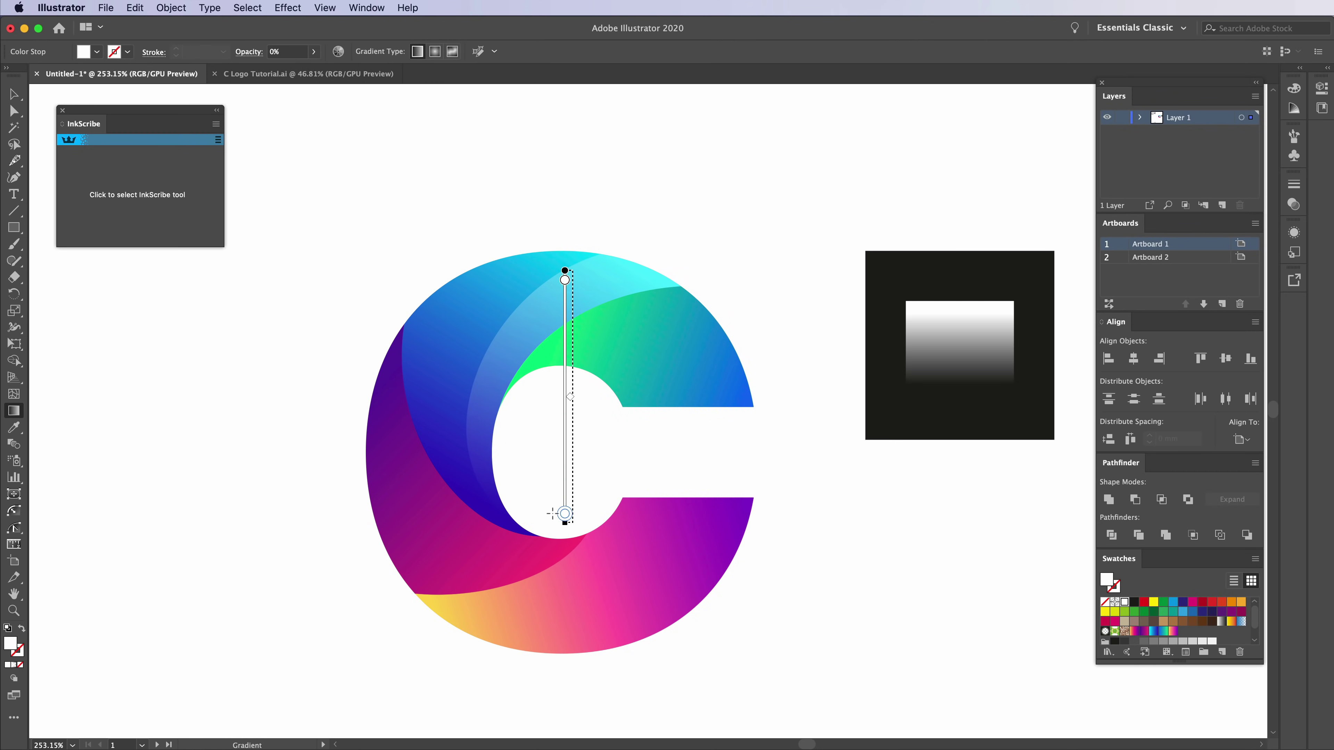
{"action": "key", "text": "v"}
{"action": "left_click_drag", "start_coordinate": [614, 445], "coordinate": [360, 460]}
{"action": "left_click", "coordinate": [368, 457]}
- Draw a curved InkScribe path from outside the C's left edge across the purple-red segment to its inner tip, refining the curve with both handles
{"action": "key", "text": "z"}
{"action": "left_click_drag", "start_coordinate": [517, 440], "coordinate": [653, 354]}
{"action": "mouse_move", "coordinate": [646, 356]}
{"action": "left_mouse_down"}
{"action": "mouse_move", "coordinate": [713, 351]}
{"action": "mouse_move", "coordinate": [667, 363]}
{"action": "left_mouse_up"}
{"action": "left_click", "coordinate": [221, 217]}
{"action": "left_click_drag", "start_coordinate": [423, 283], "coordinate": [430, 358]}
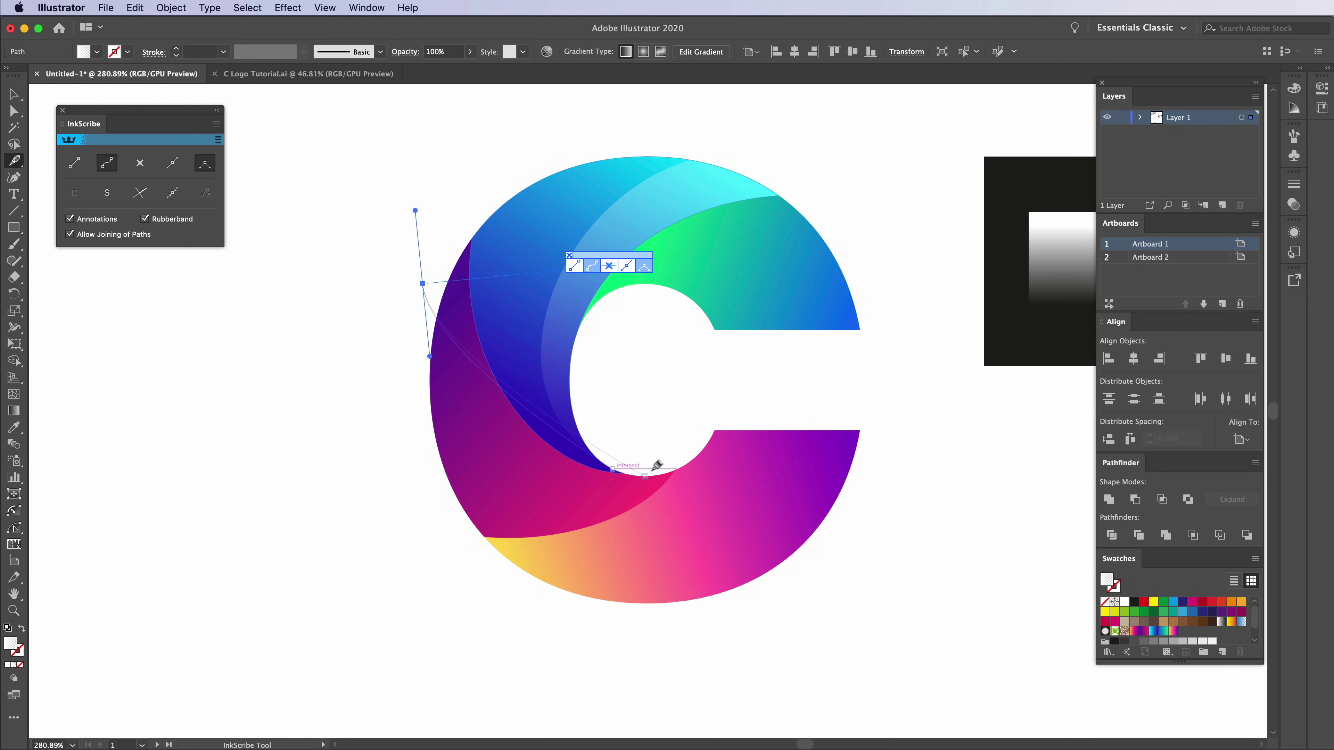
{"action": "left_click_drag", "start_coordinate": [676, 468], "coordinate": [817, 404]}
{"action": "left_click_drag", "start_coordinate": [430, 358], "coordinate": [408, 389]}
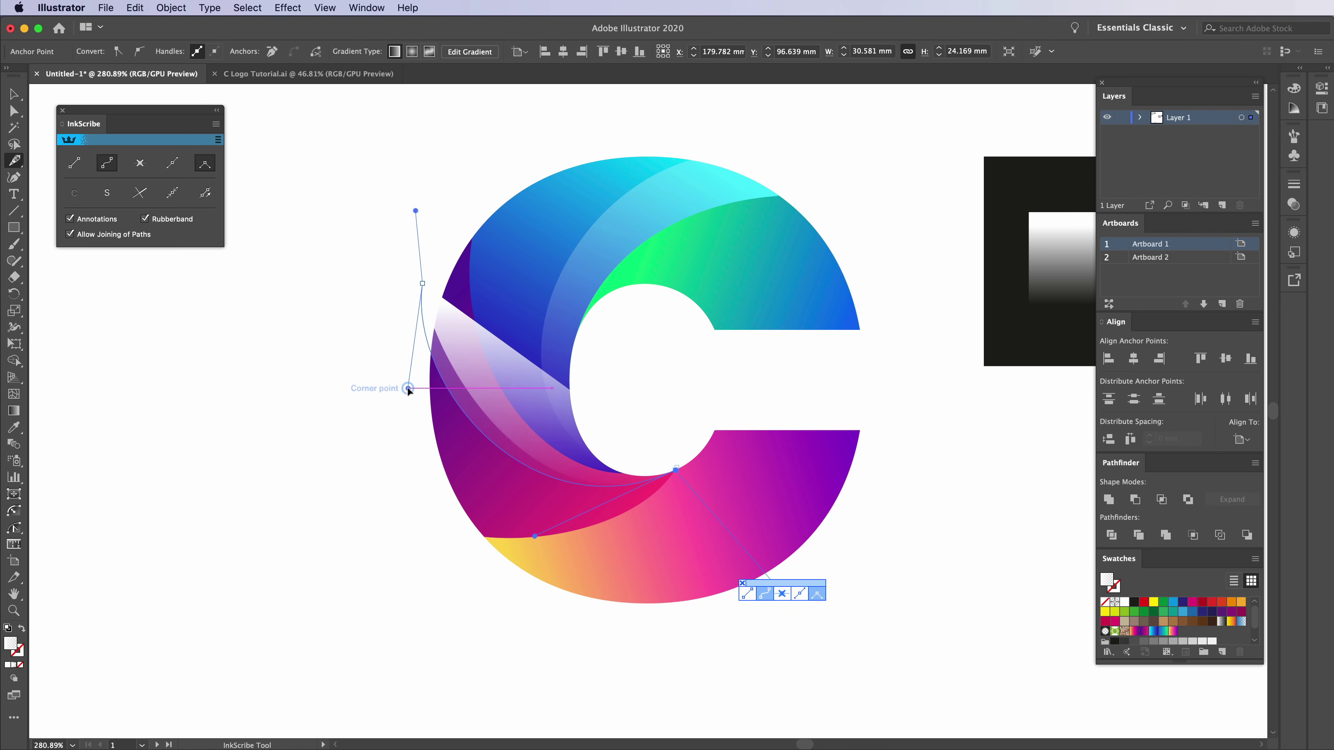
{"action": "left_click_drag", "start_coordinate": [534, 537], "coordinate": [527, 543]}
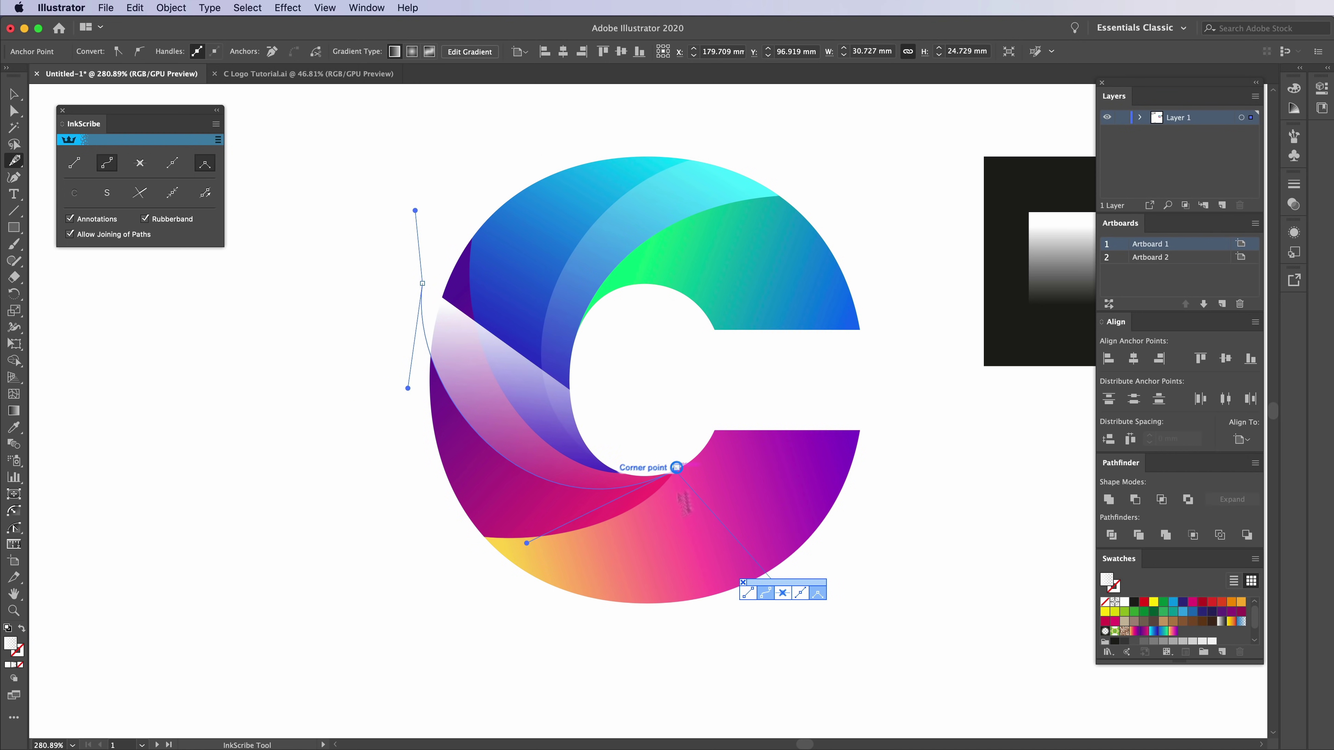
- Close the highlight path through the C's opening and reshape its outer end by moving that anchor up beyond the purple segment's upper tip
{"action": "left_click", "coordinate": [745, 598]}
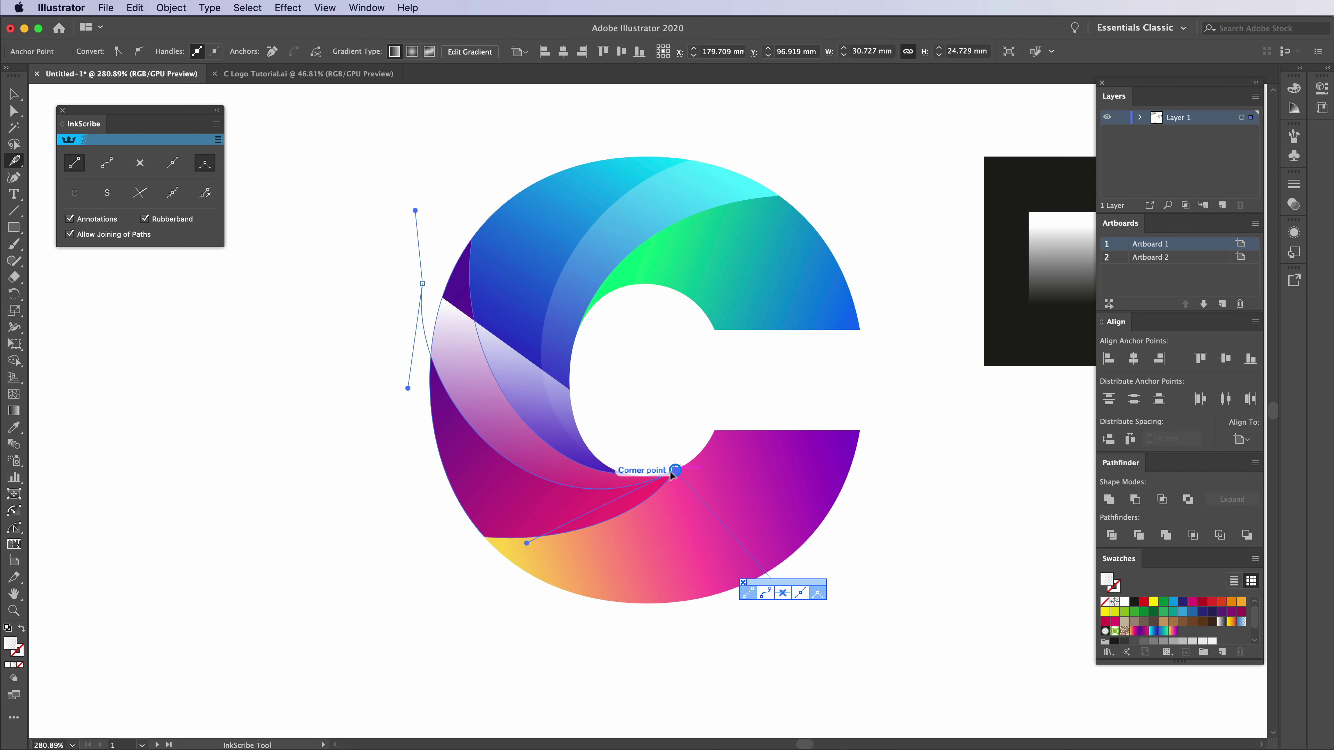
{"action": "left_click", "coordinate": [422, 284]}
{"action": "key", "text": "v"}
{"action": "key", "text": "a"}
{"action": "left_click_drag", "start_coordinate": [422, 284], "coordinate": [447, 218]}
{"action": "left_click_drag", "start_coordinate": [432, 322], "coordinate": [401, 389]}
- Trim the new highlight to the purple-red segment with Shape Builder, removing the excess over the blue segment, the opening and outside the C
{"action": "key", "text": "v"}
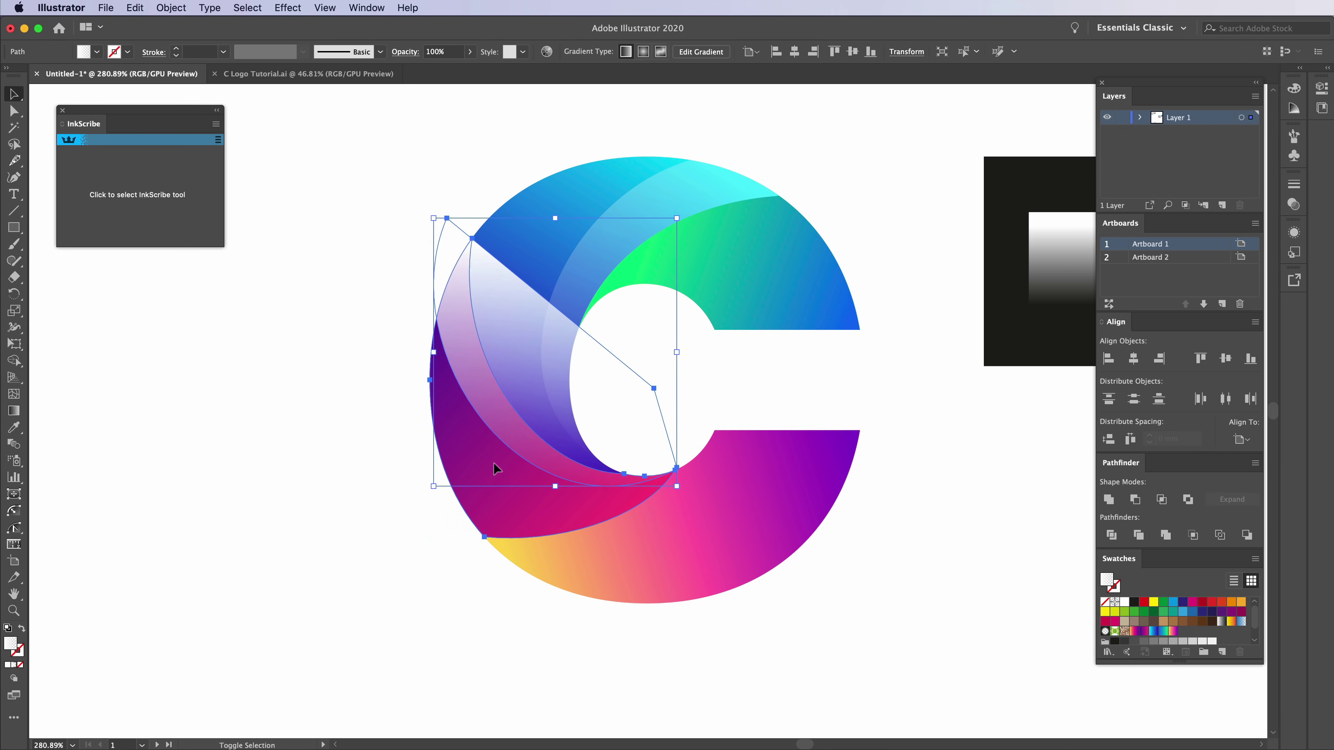
{"action": "key", "text": "shift+m"}
{"action": "left_click", "coordinate": [514, 366], "text": "alt"}
{"action": "key", "text": "v"}
{"action": "left_click", "coordinate": [362, 435]}
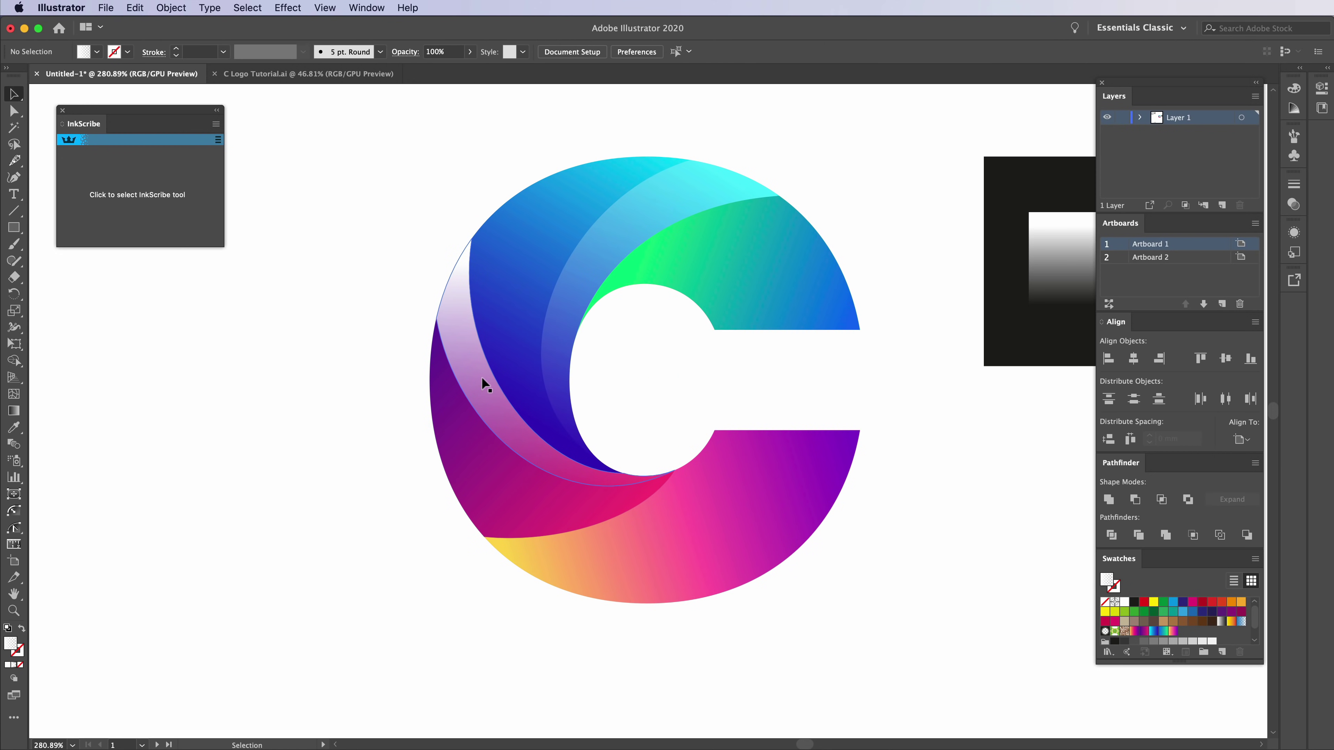
- Copy the blue segment highlight's 30% appearance onto the purple-red highlight and run its gradient diagonally from the upper tip to the lower tip
{"action": "left_click", "coordinate": [482, 379]}
{"action": "key", "text": "i"}
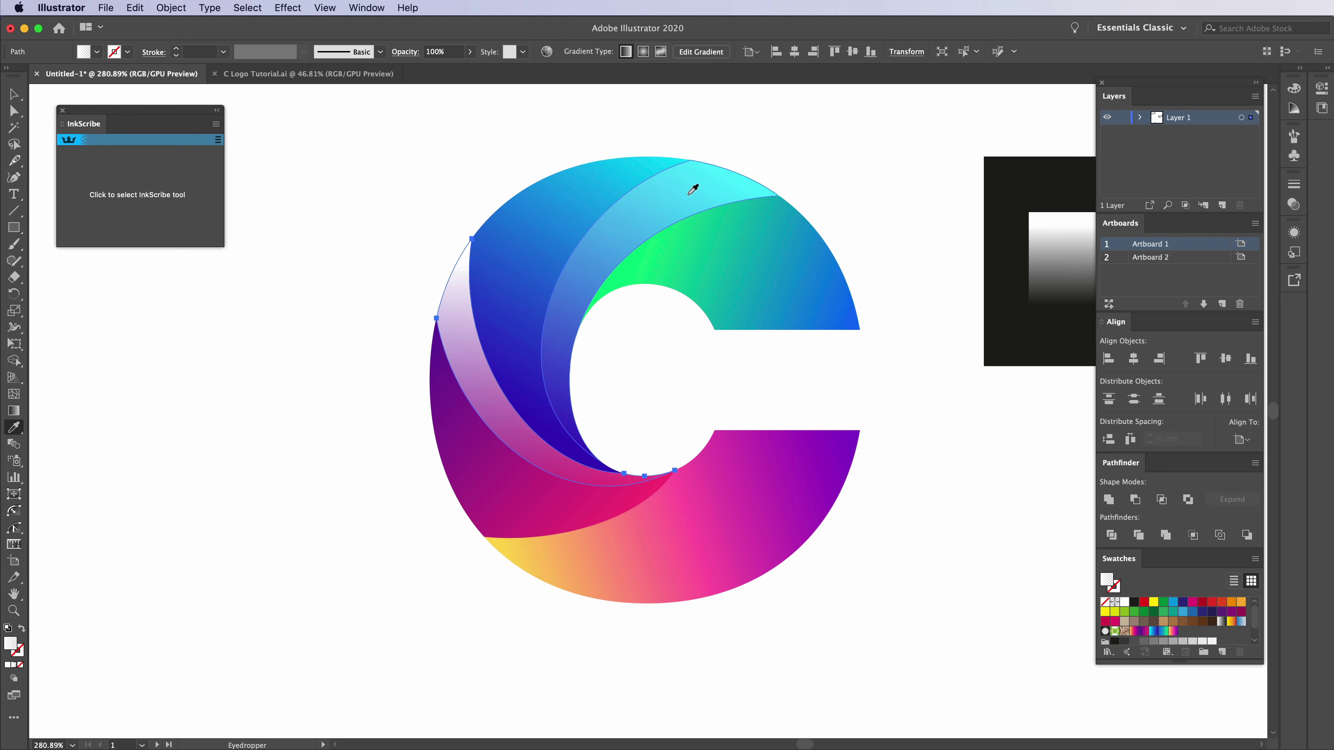
{"action": "left_click", "coordinate": [689, 193]}
{"action": "key", "text": "g"}
{"action": "left_click_drag", "start_coordinate": [446, 289], "coordinate": [635, 497]}
{"action": "key", "text": "v"}
{"action": "left_click", "coordinate": [730, 371]}
{"action": "left_click_drag", "start_coordinate": [729, 371], "coordinate": [694, 522]}
{"action": "left_click_drag", "start_coordinate": [620, 419], "coordinate": [769, 450]}
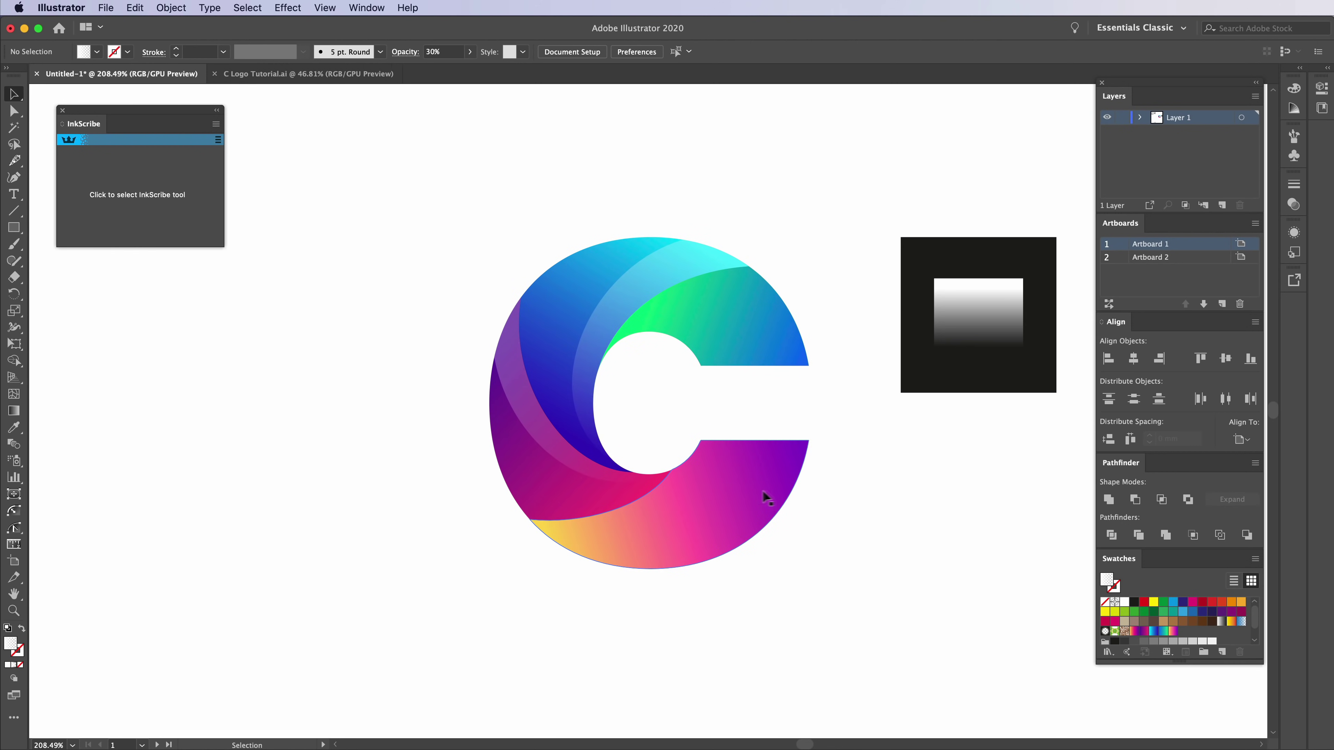